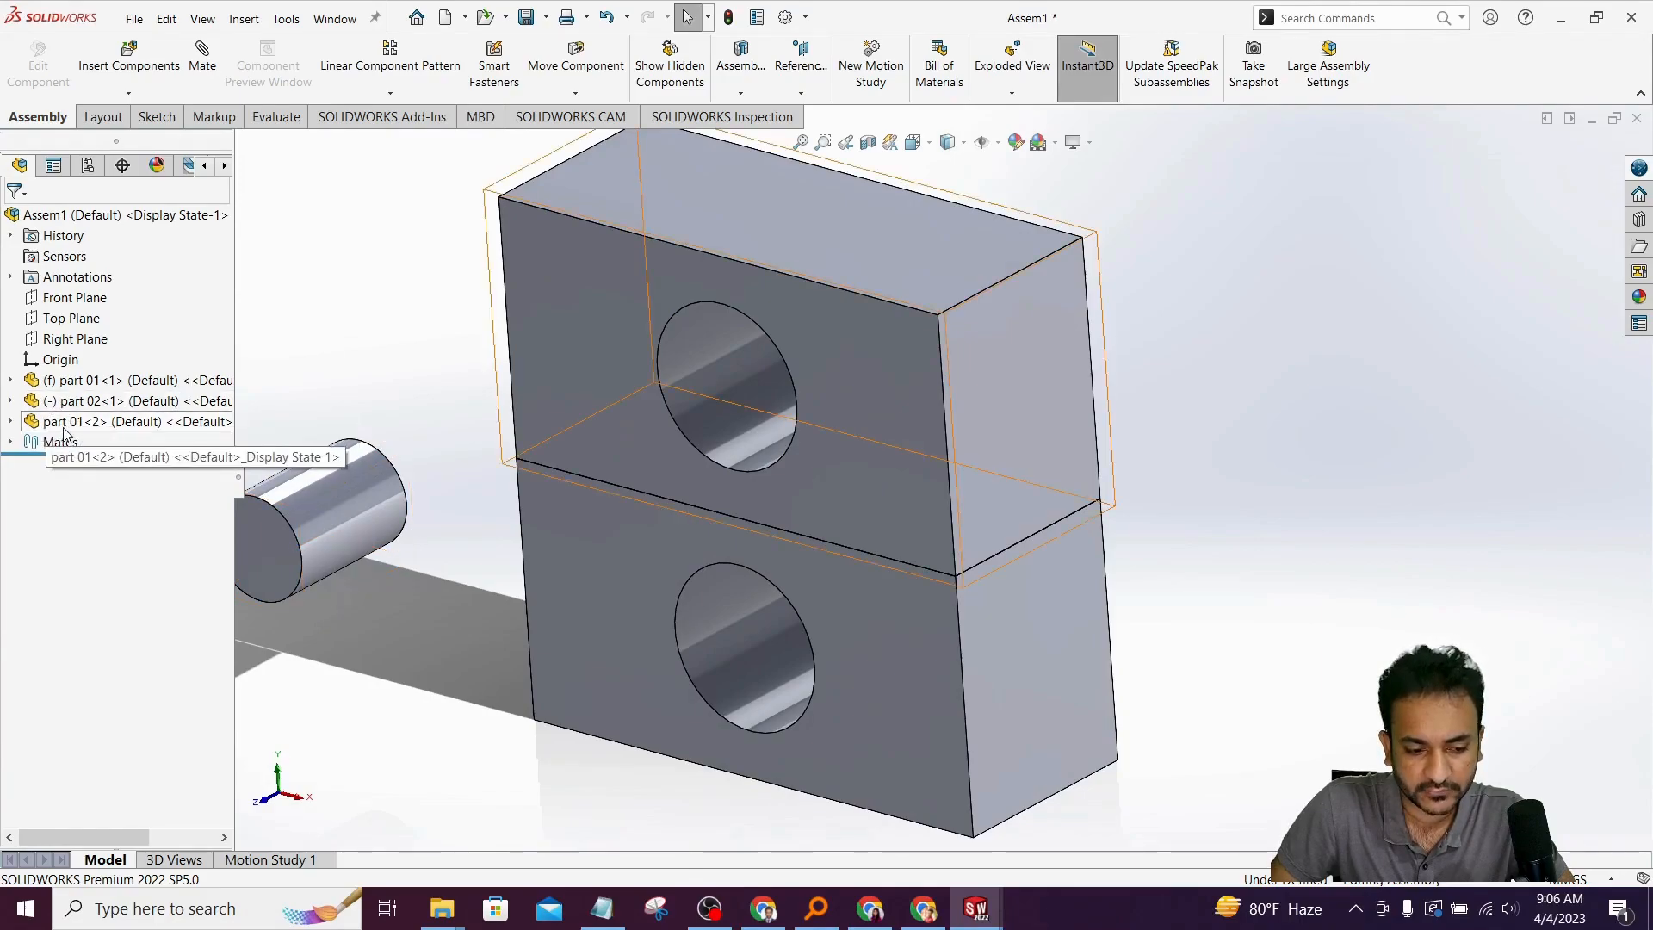
- Move the loose part 02 cylinder further up and away from the two stacked blocks
click(64, 429)
click(310, 306)
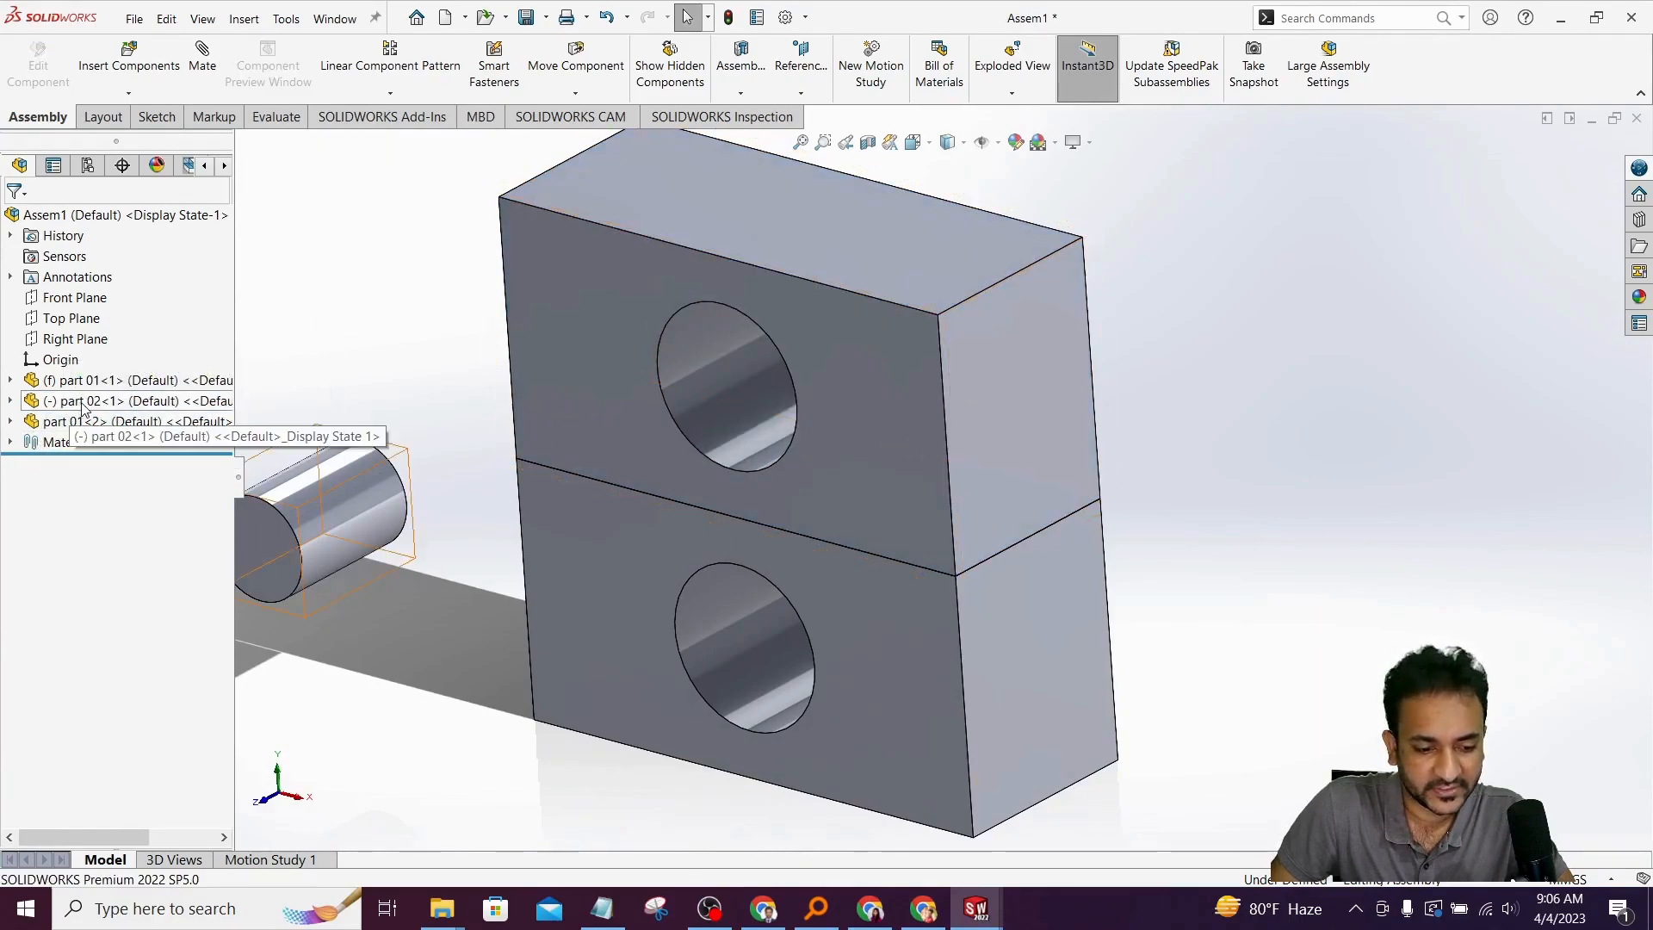
scroll(448, 404, up, 3)
middle_drag(492, 394, 512, 420)
drag(587, 488, 516, 448)
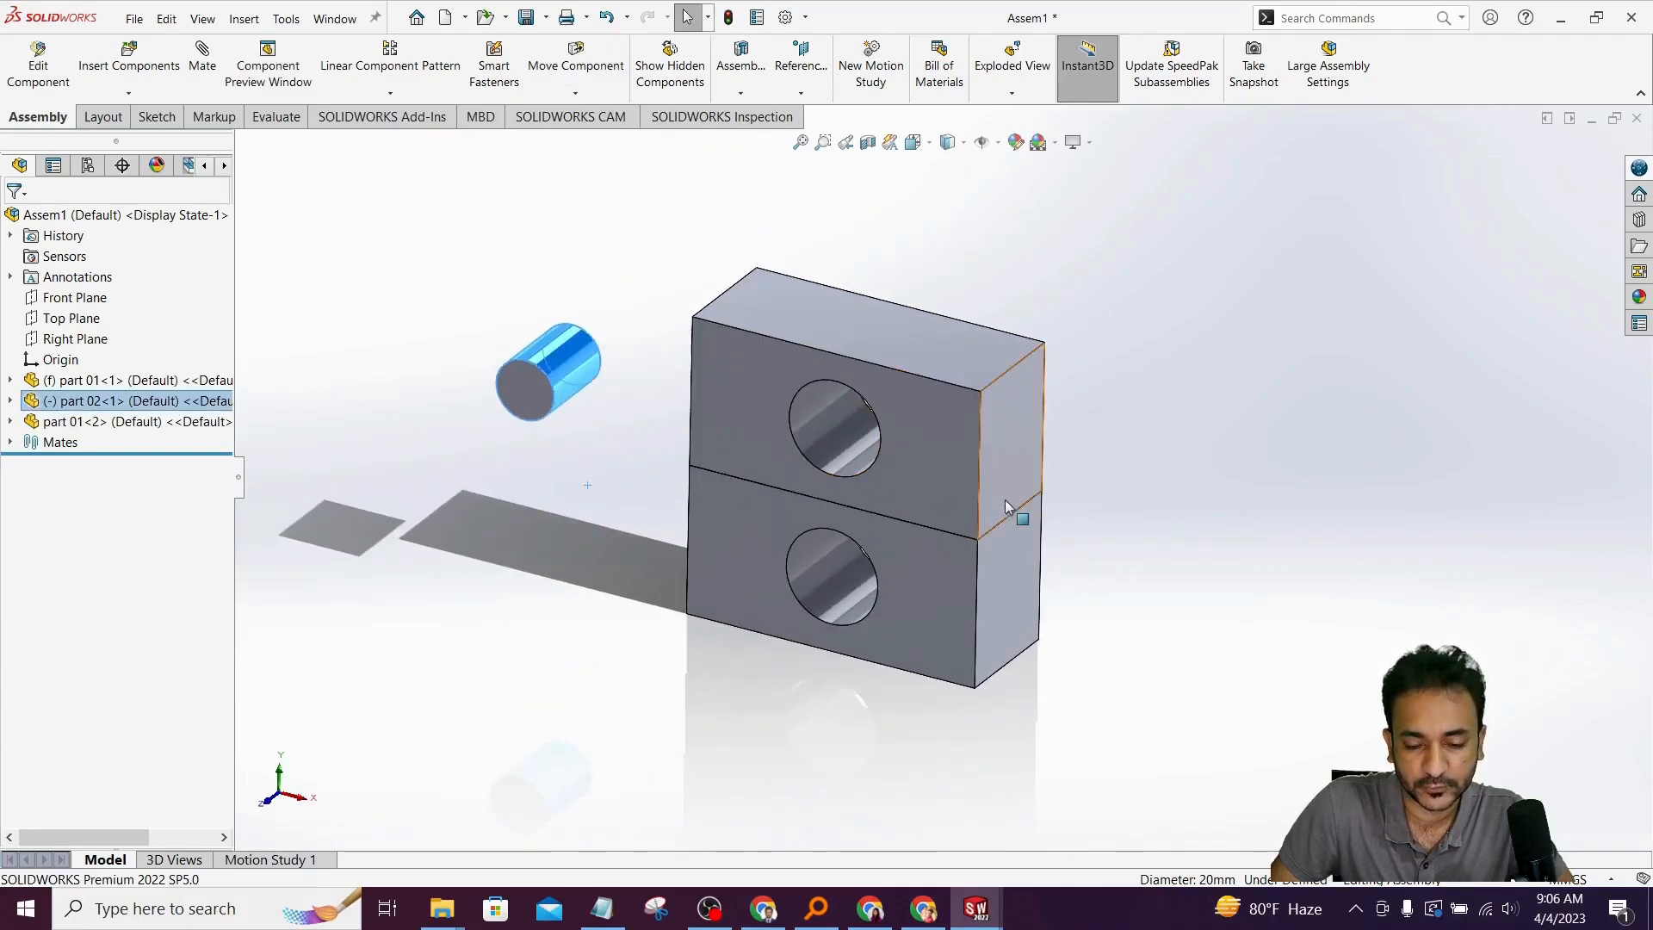
click(1218, 476)
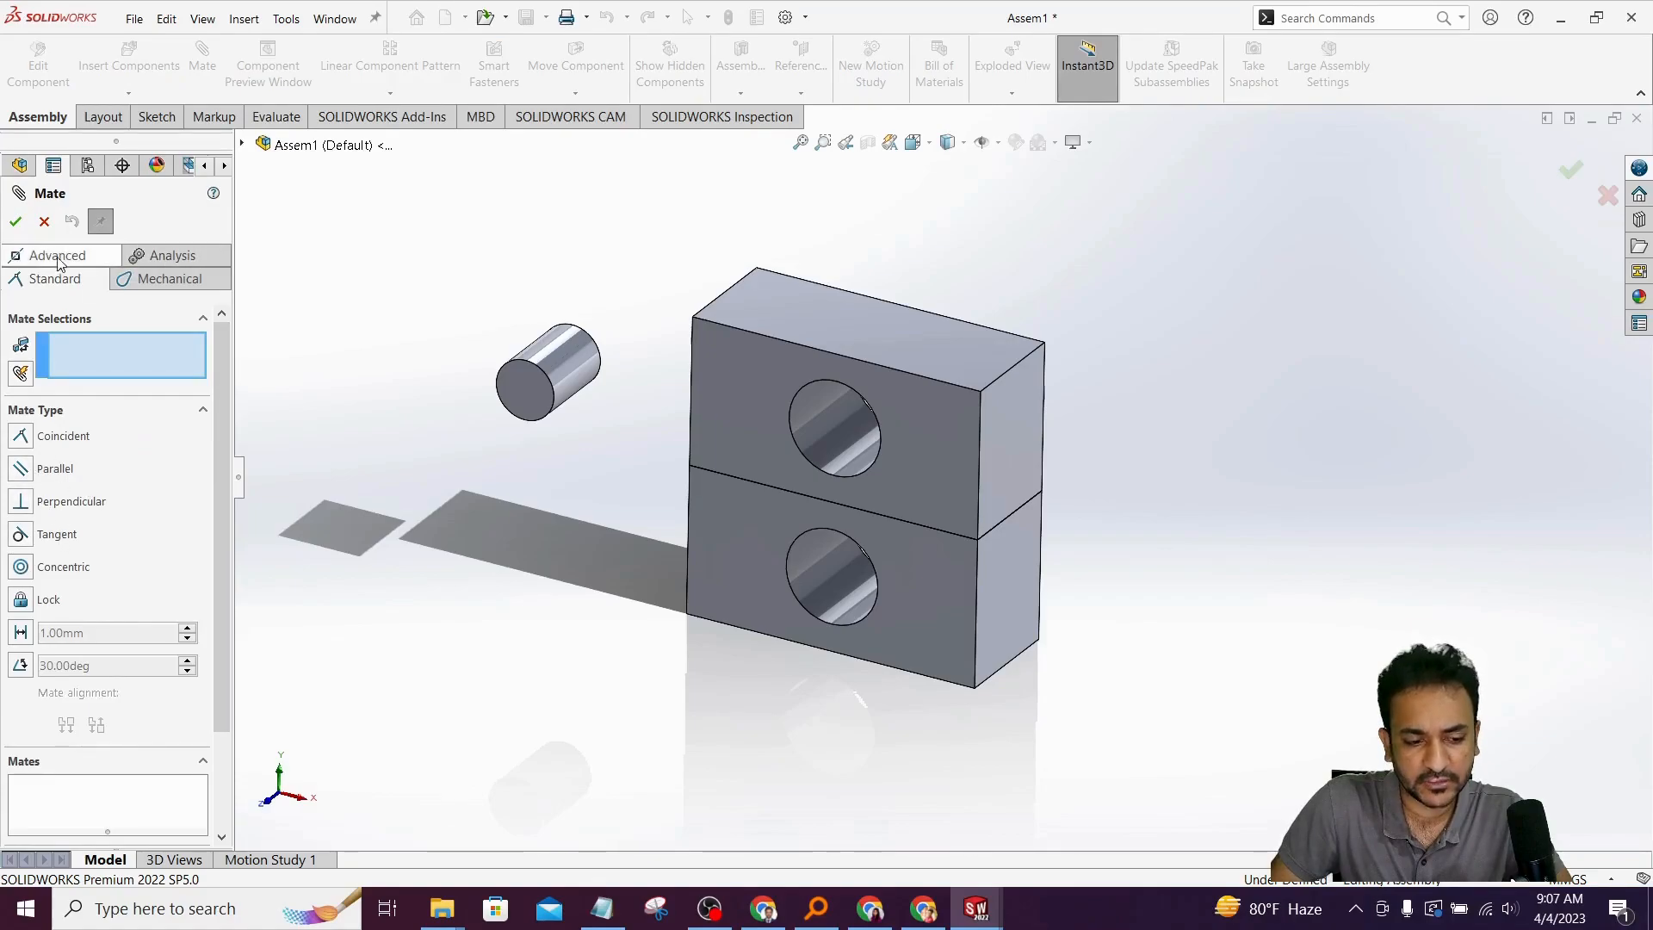
click(44, 221)
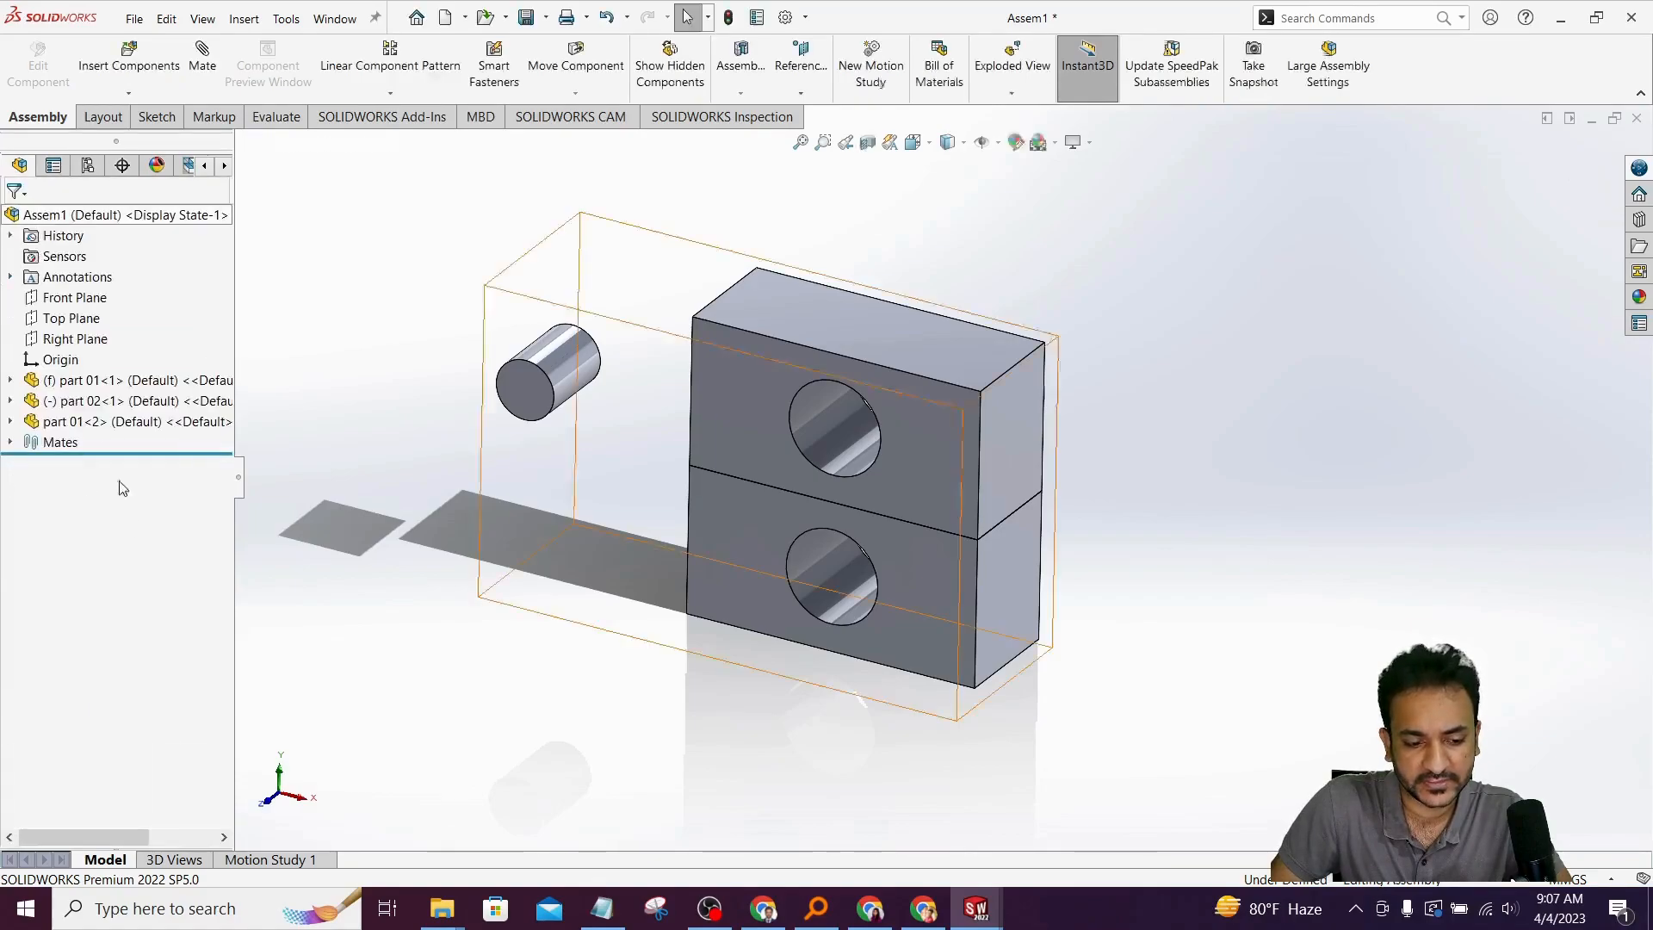
- Delete the Coincident2 and Coincident3 mates of the upper block, part 01<2>
click(10, 421)
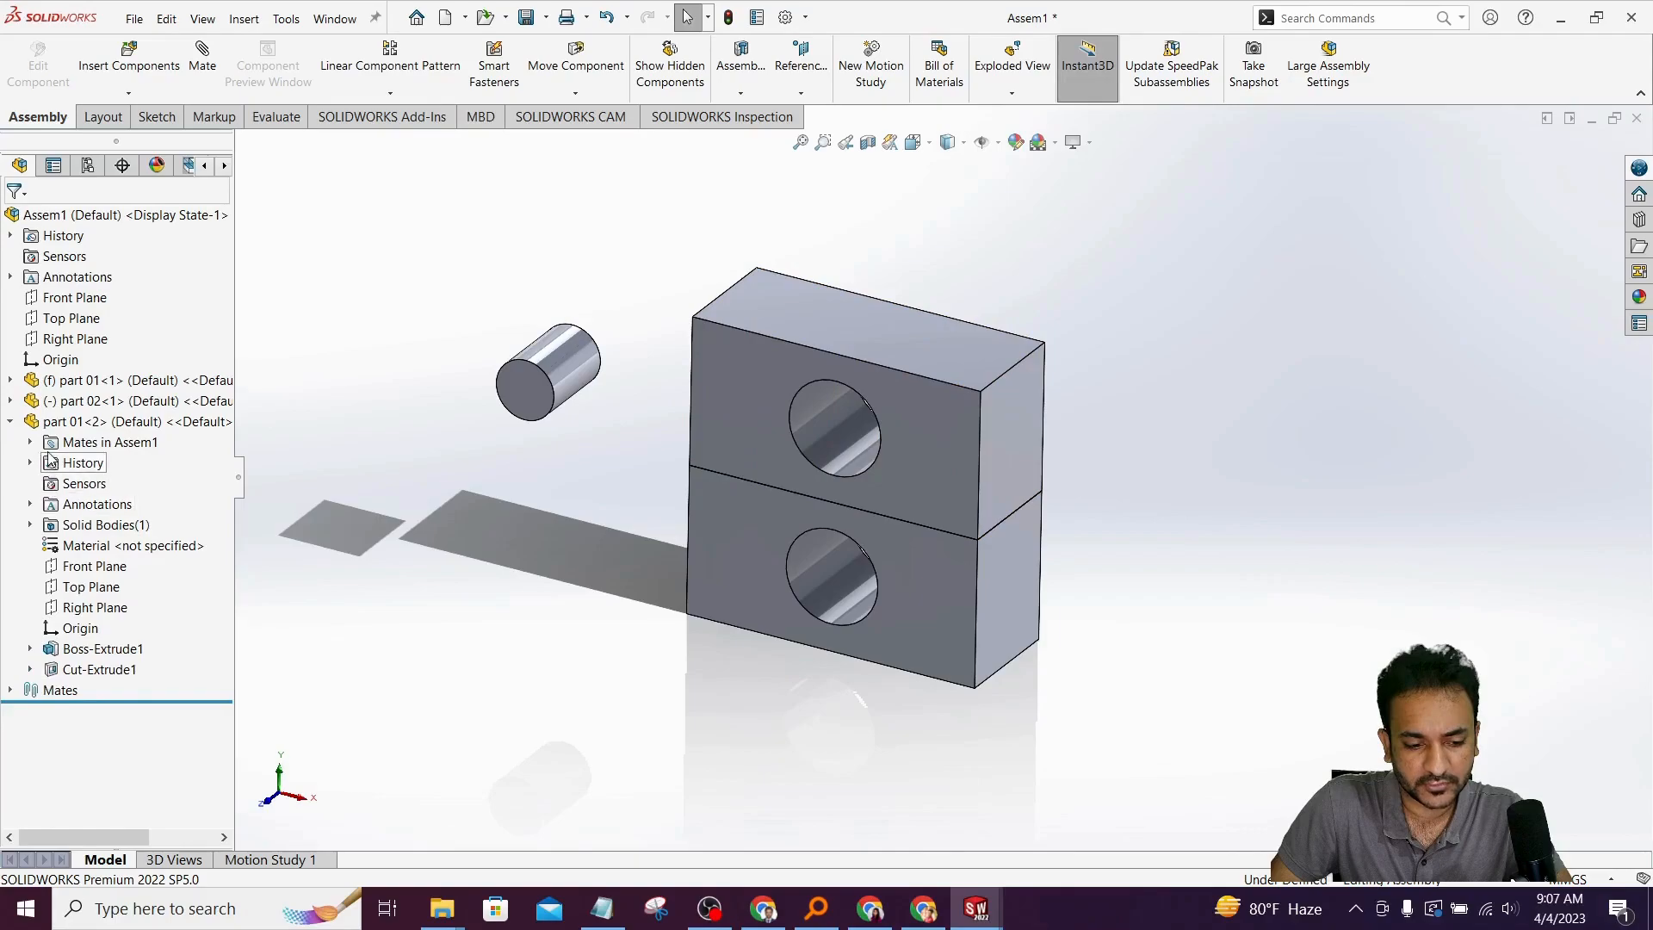
click(30, 441)
click(138, 483)
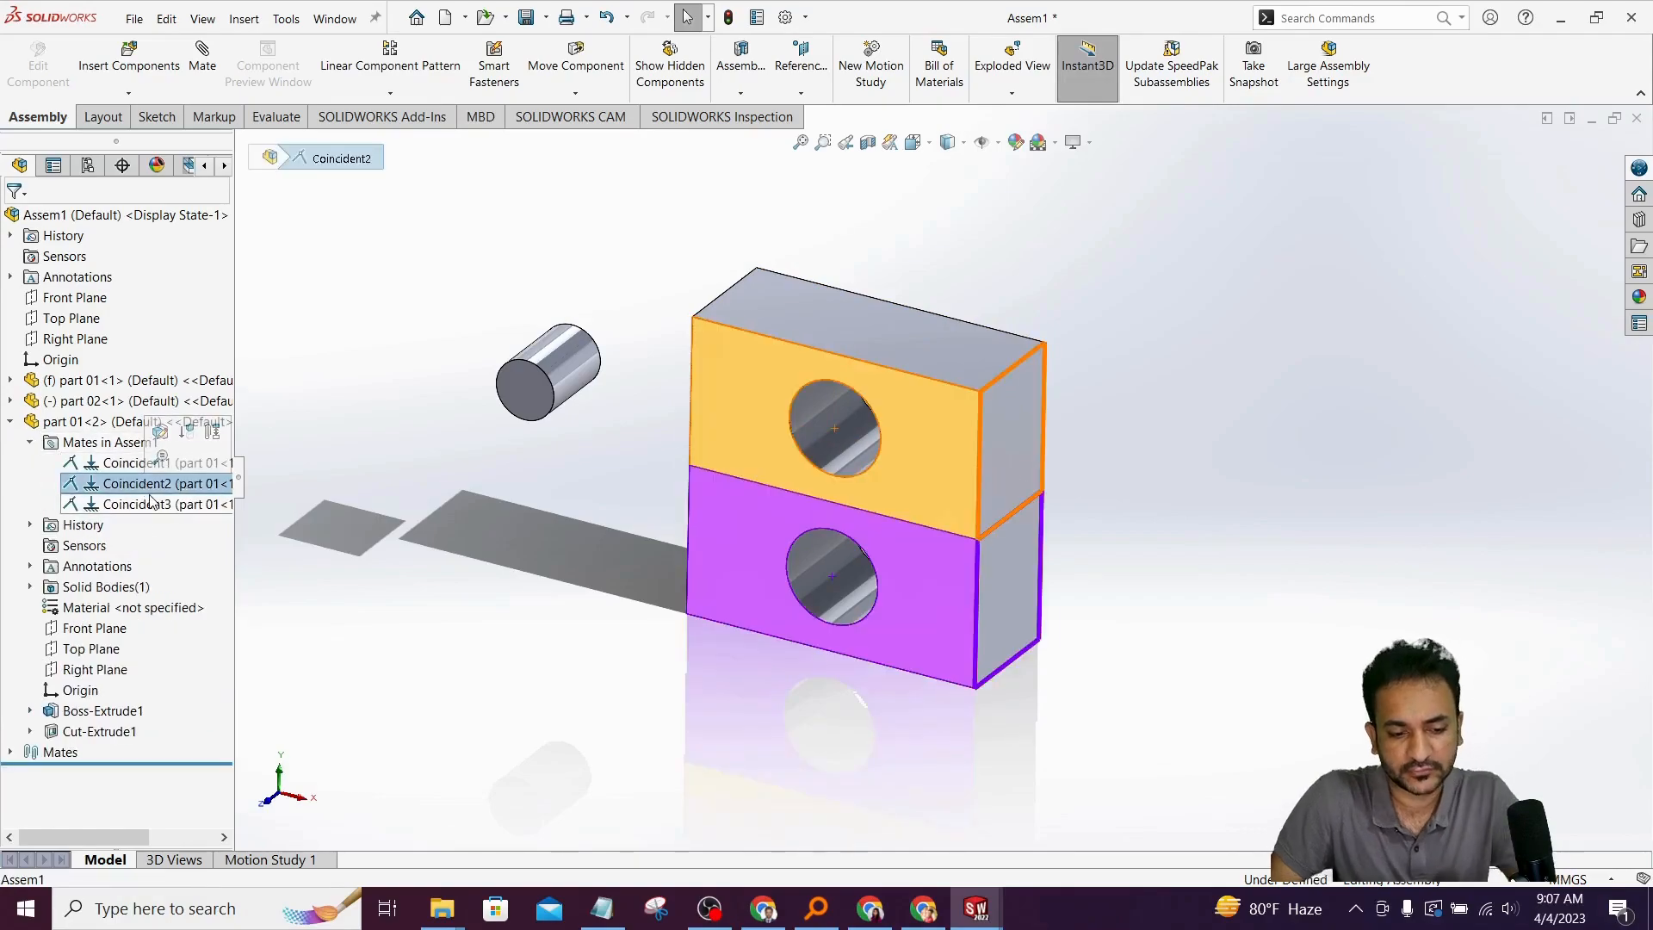
ctrl+click(159, 506)
right_click(159, 506)
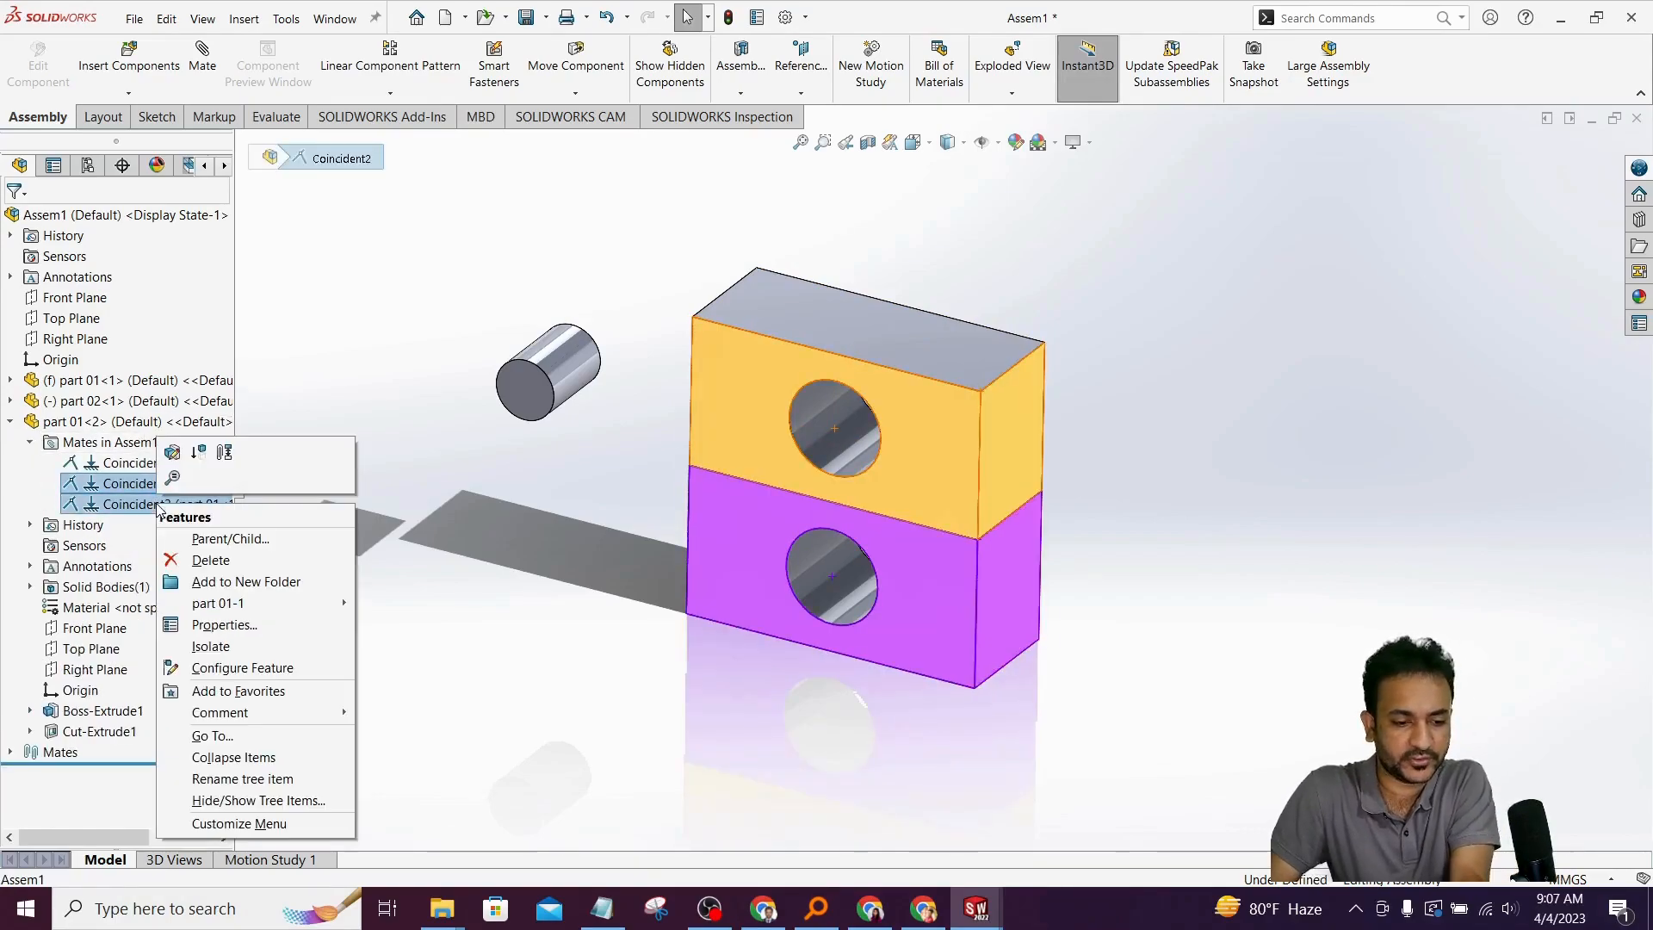
click(203, 557)
click(933, 345)
click(947, 343)
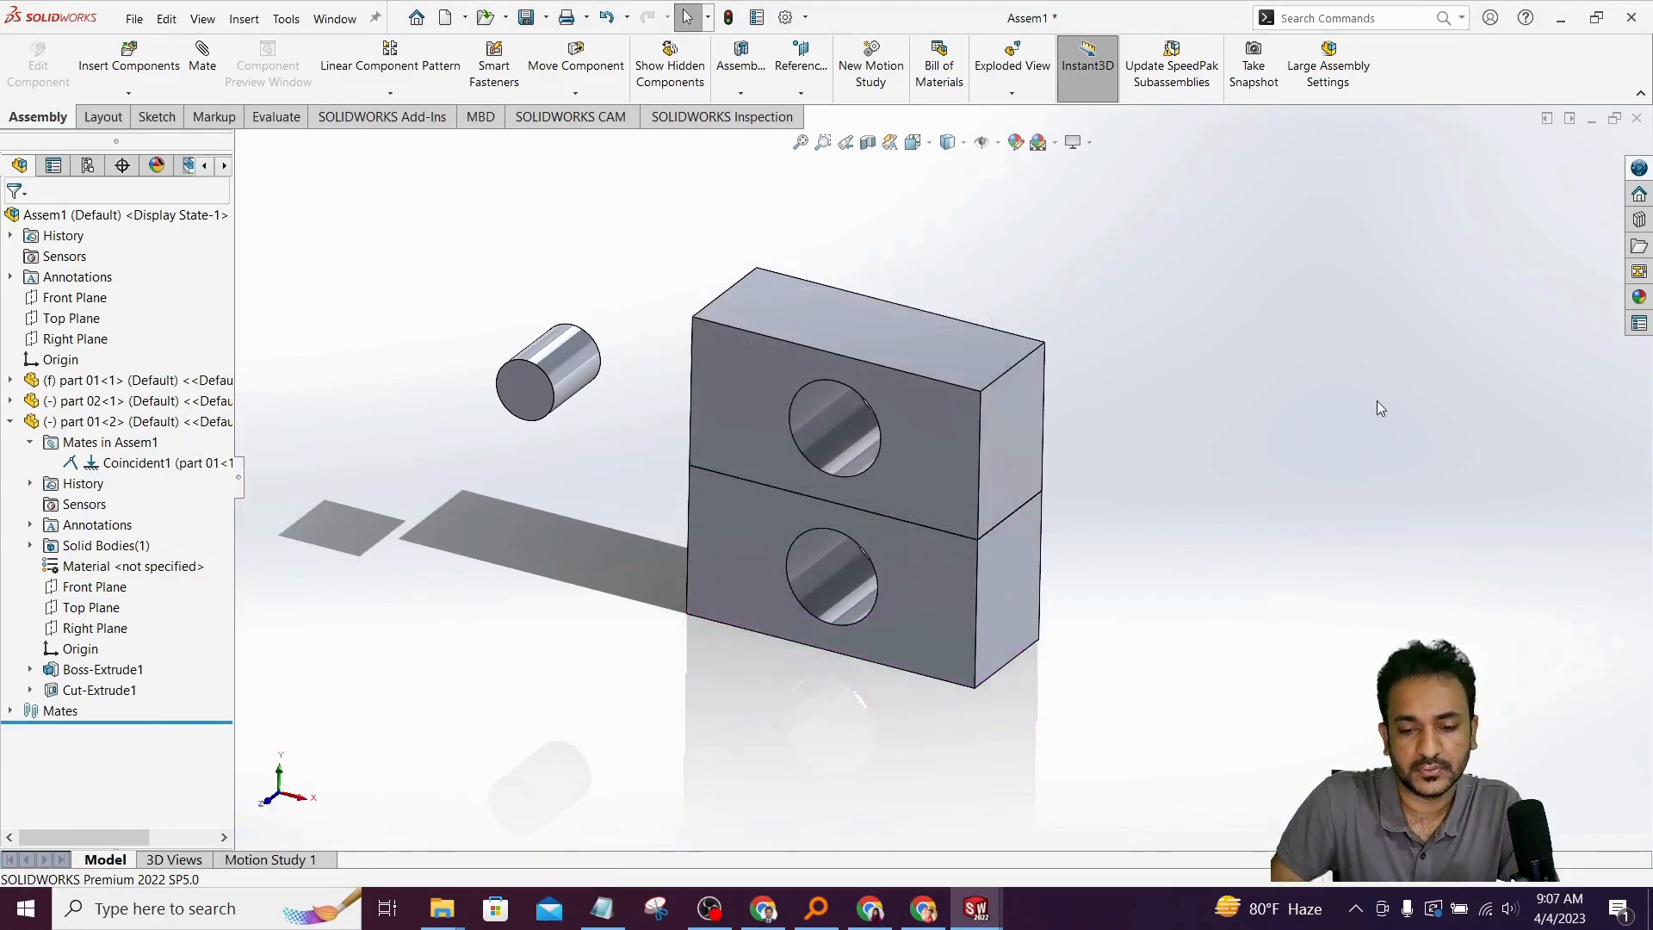
- Slide the upper block along the top plane of the lower block to test its remaining freedom of movement
drag(989, 418, 1068, 393)
middle_drag(973, 483, 1011, 364)
drag(1011, 363, 950, 284)
key(Escape)
middle_drag(951, 284, 823, 520)
drag(750, 406, 1319, 386)
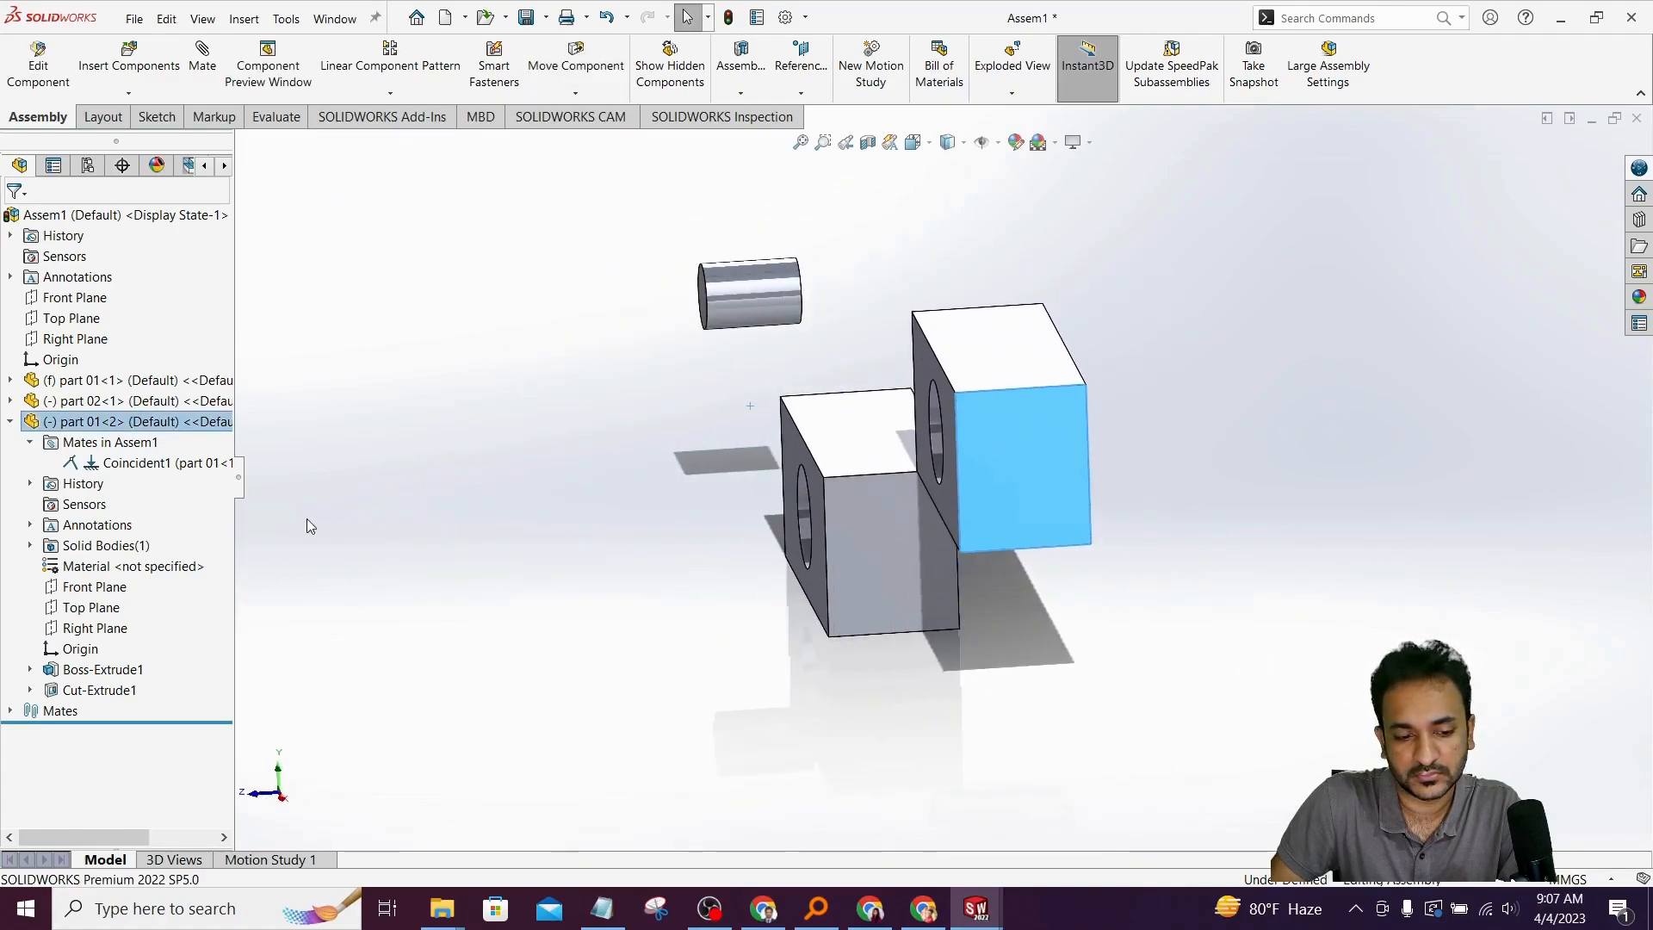
- Inspect and delete the remaining Coincident1 mate between the two part 01 blocks
click(138, 464)
middle_drag(896, 573, 1073, 624)
click(1104, 568)
middle_drag(1104, 568, 988, 450)
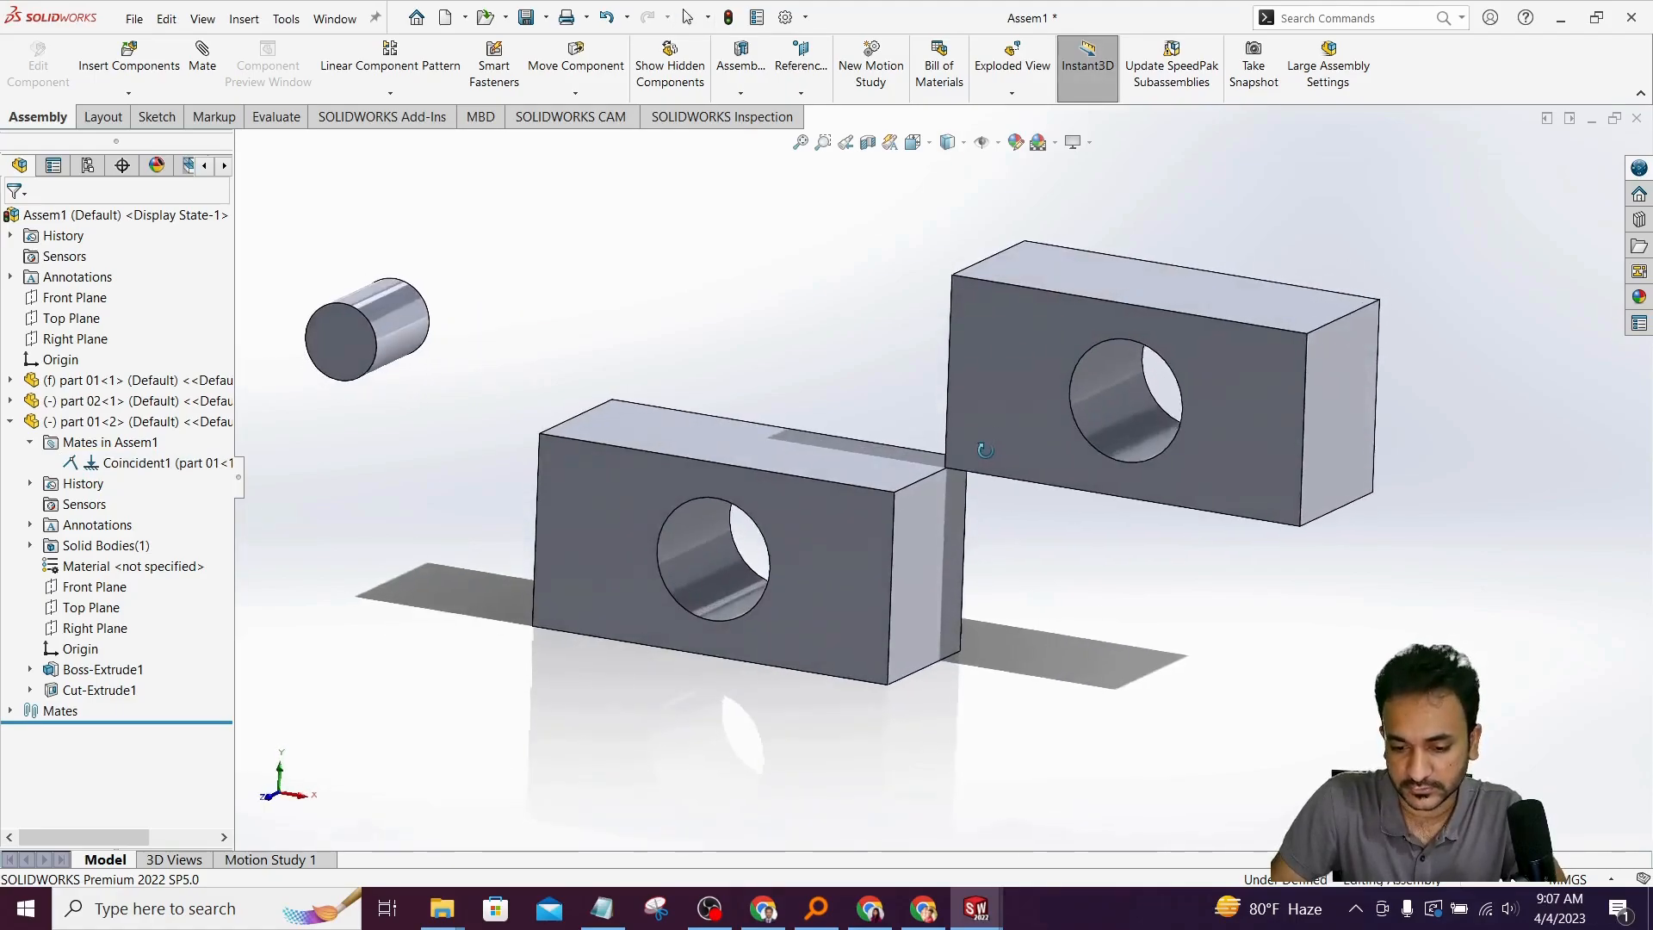
scroll(982, 491, down, 2)
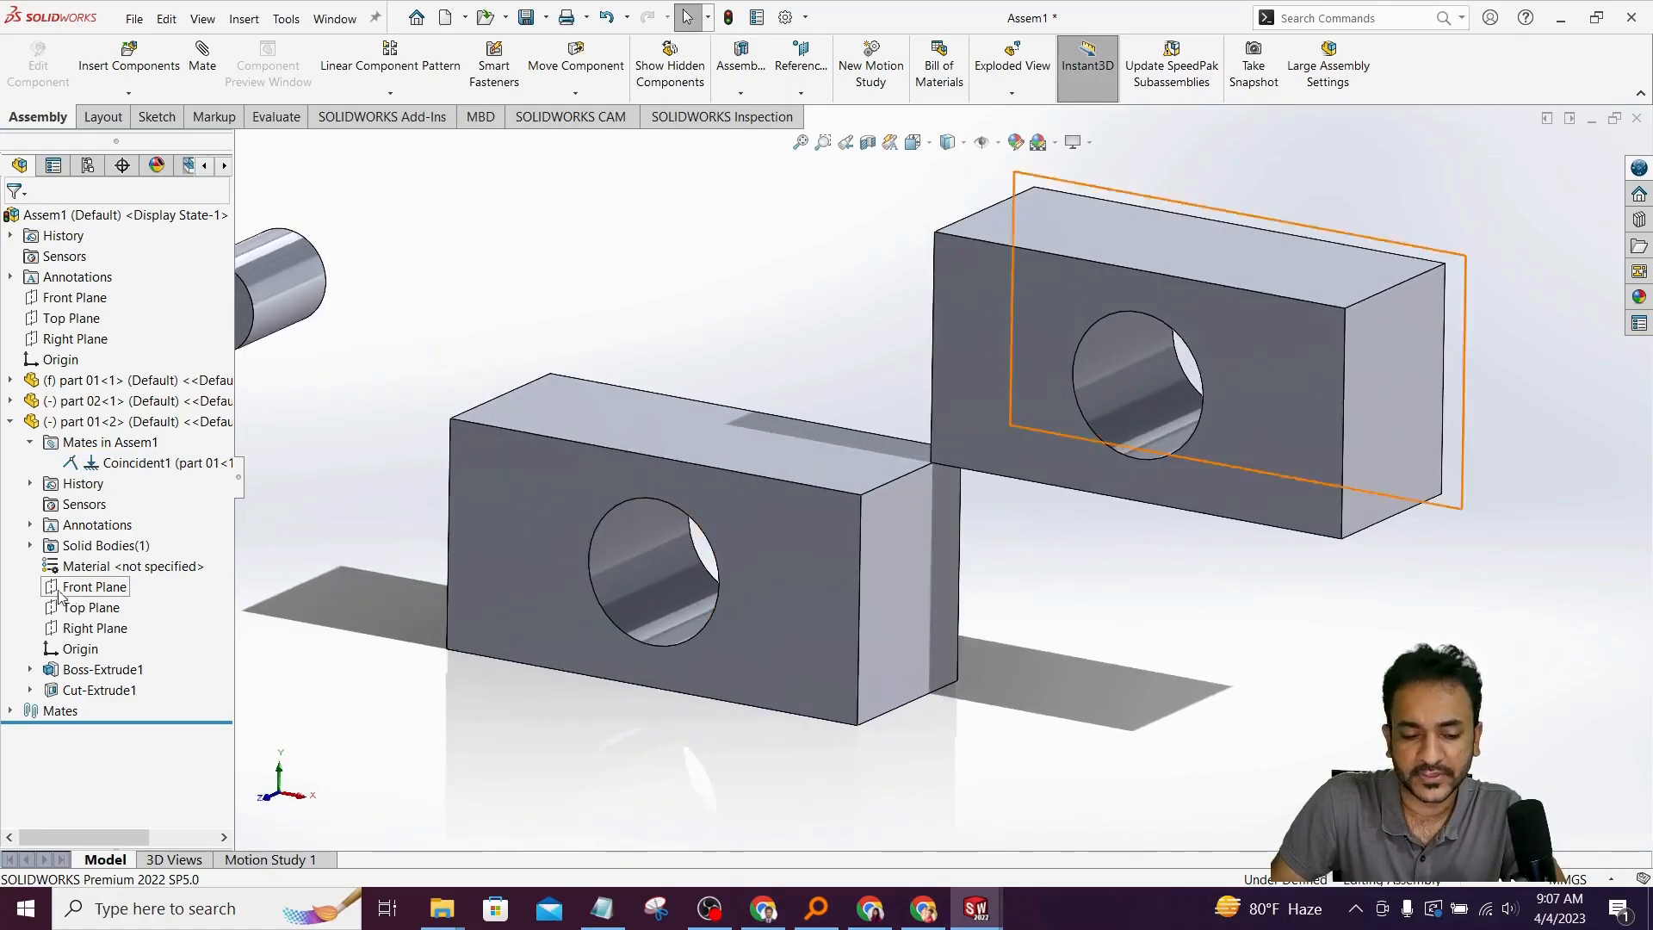
right_click(140, 463)
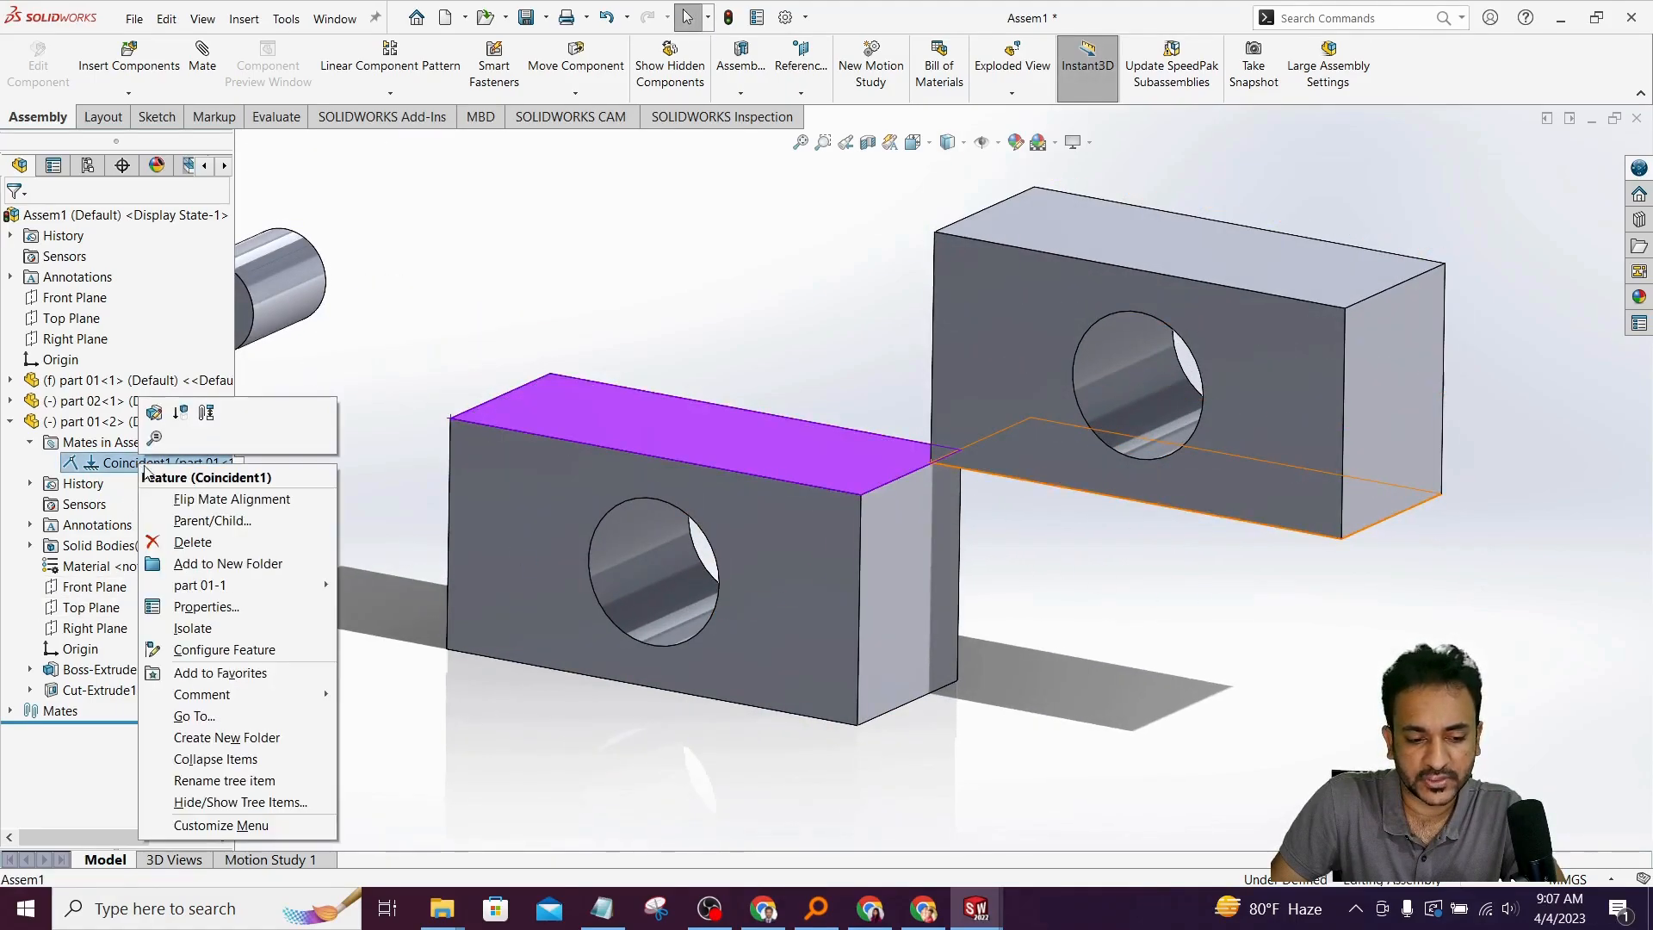
click(193, 542)
click(951, 342)
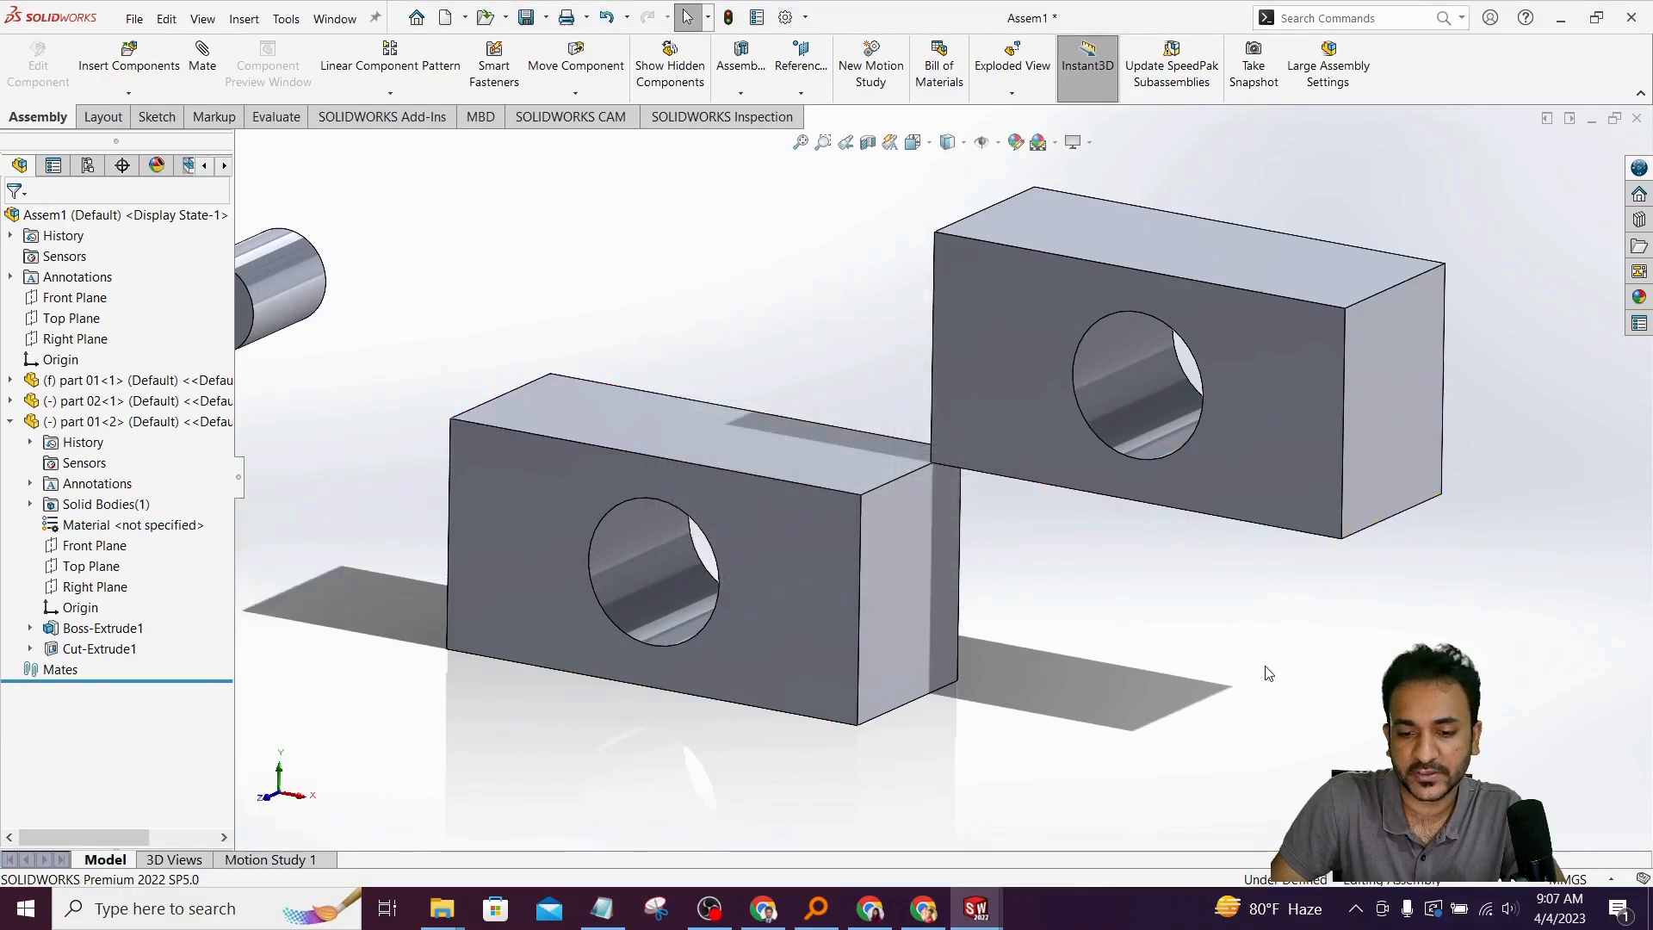
- Lift the unmated upper block off the lower block's plane and tilt it with Rotate Component using Free Drag
drag(1391, 326, 1364, 296)
click(1342, 626)
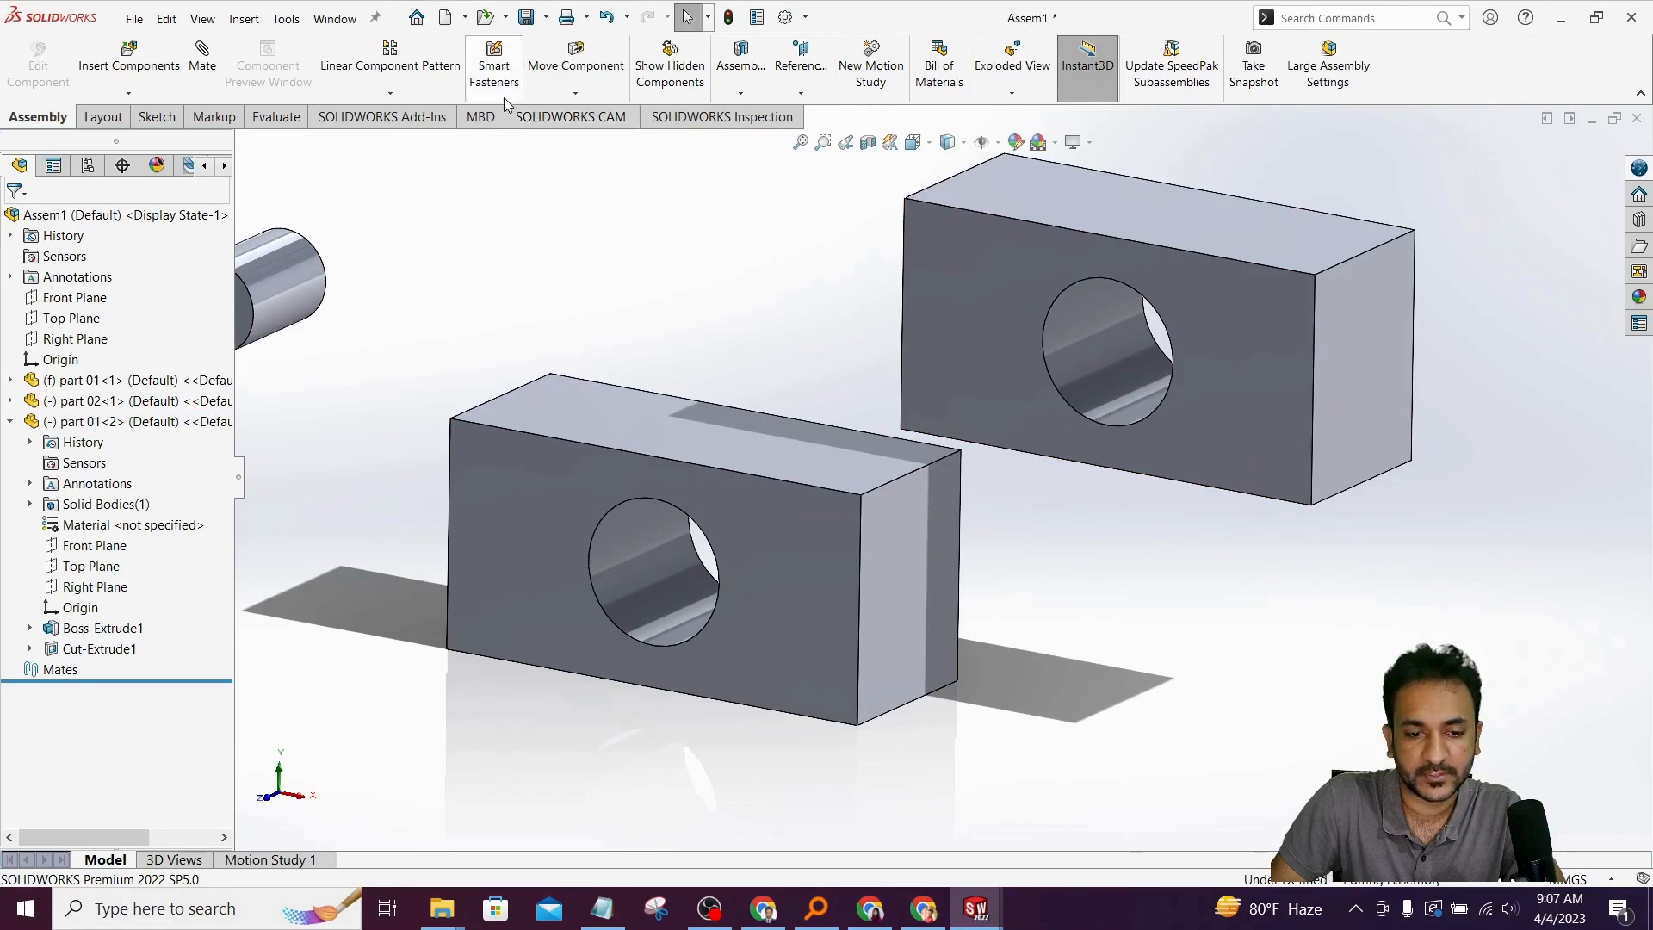
click(575, 93)
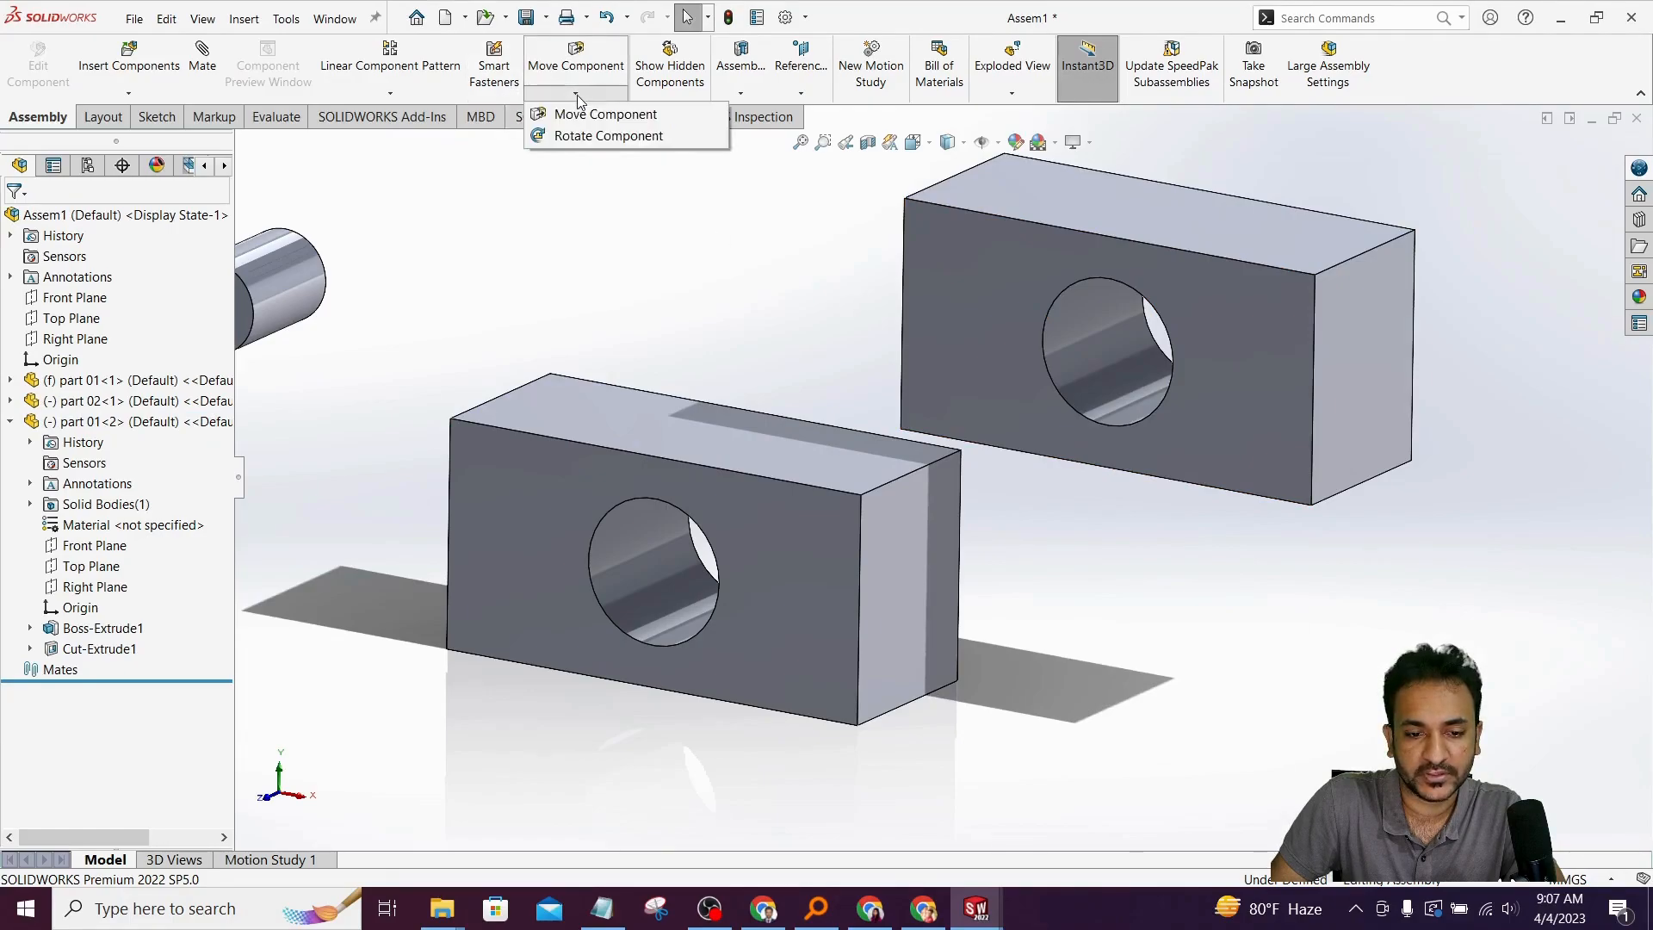
click(609, 133)
drag(1304, 307, 1188, 384)
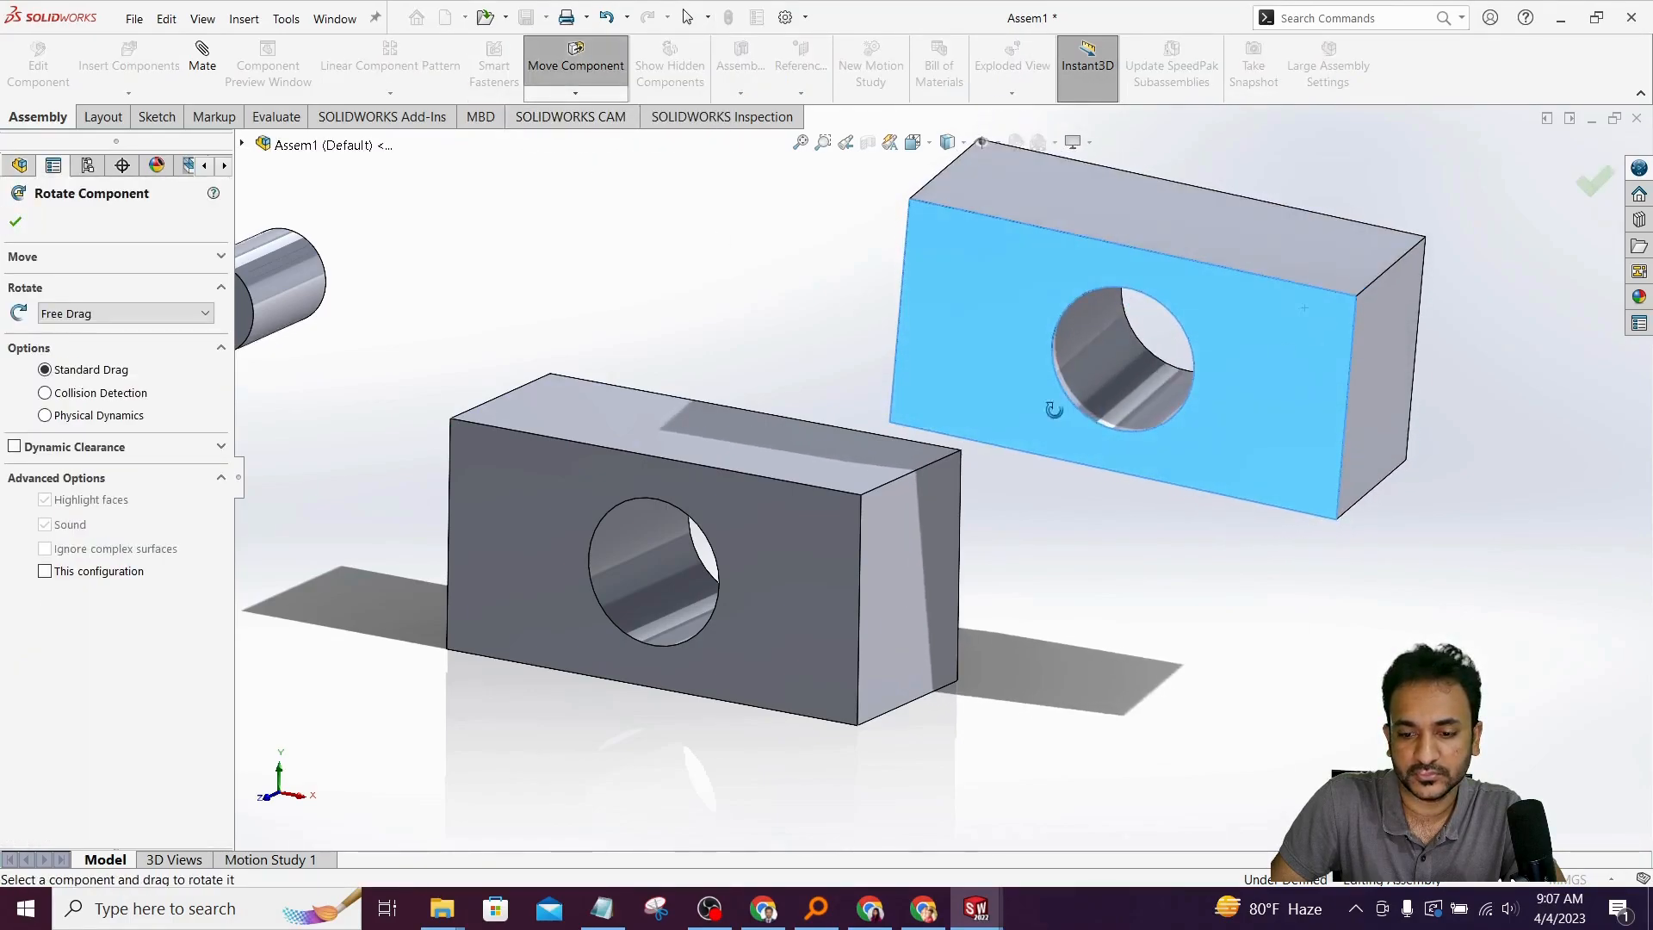
click(25, 226)
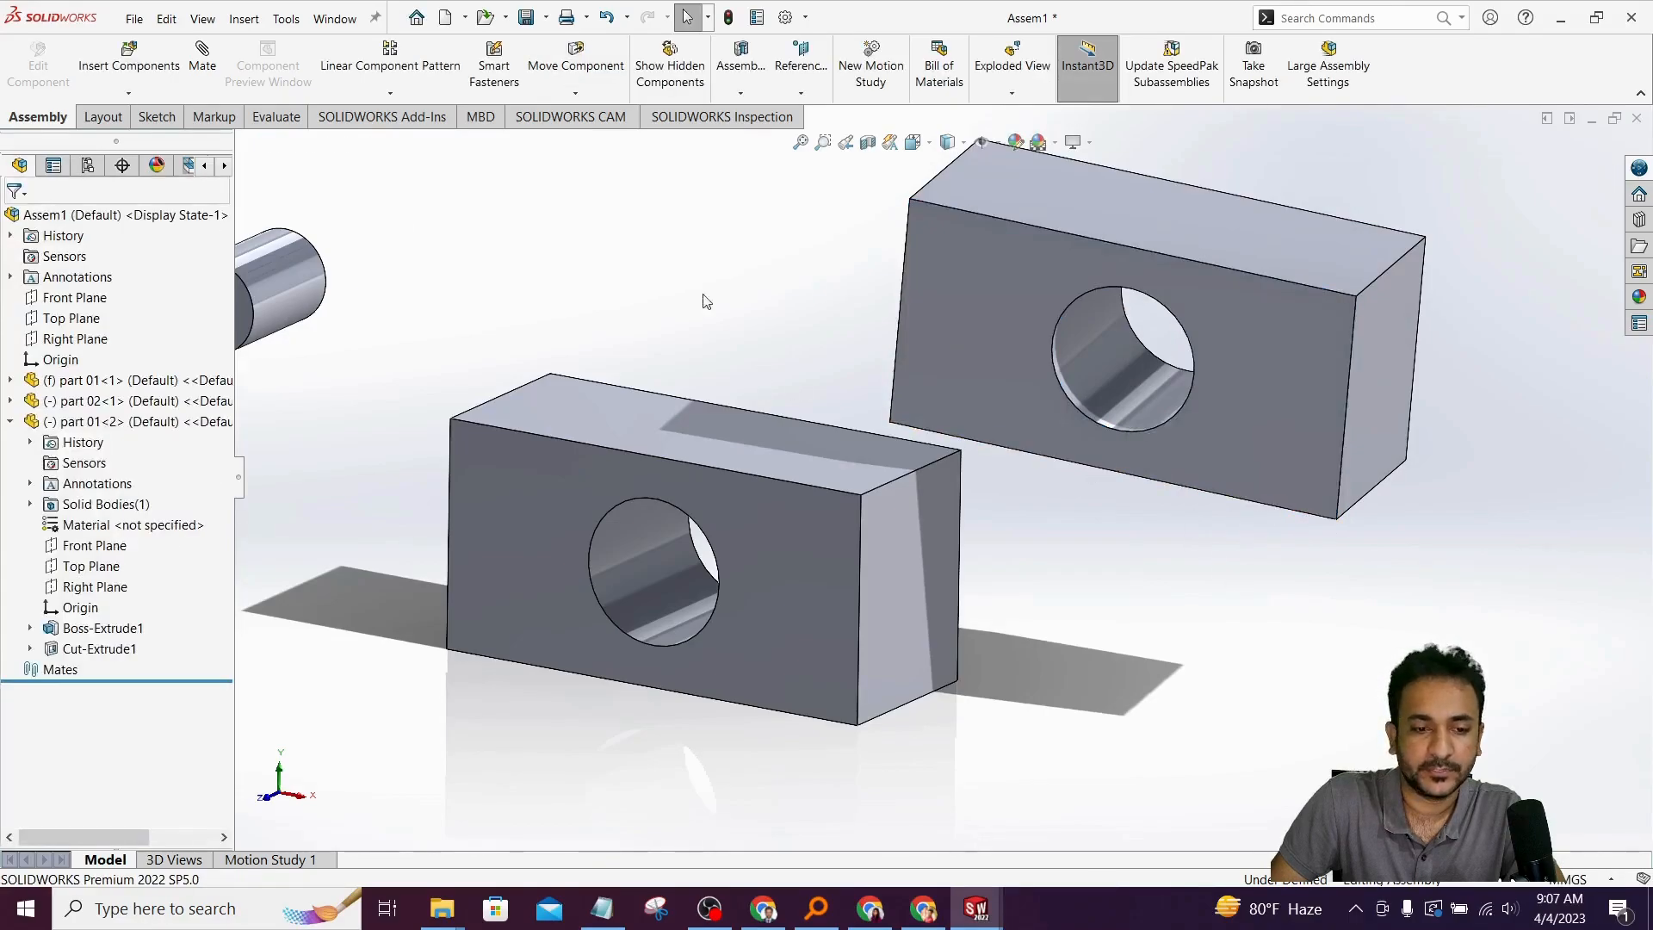
- Add a Parallel mate between the lower block's top face and the upper block's bottom face
click(206, 85)
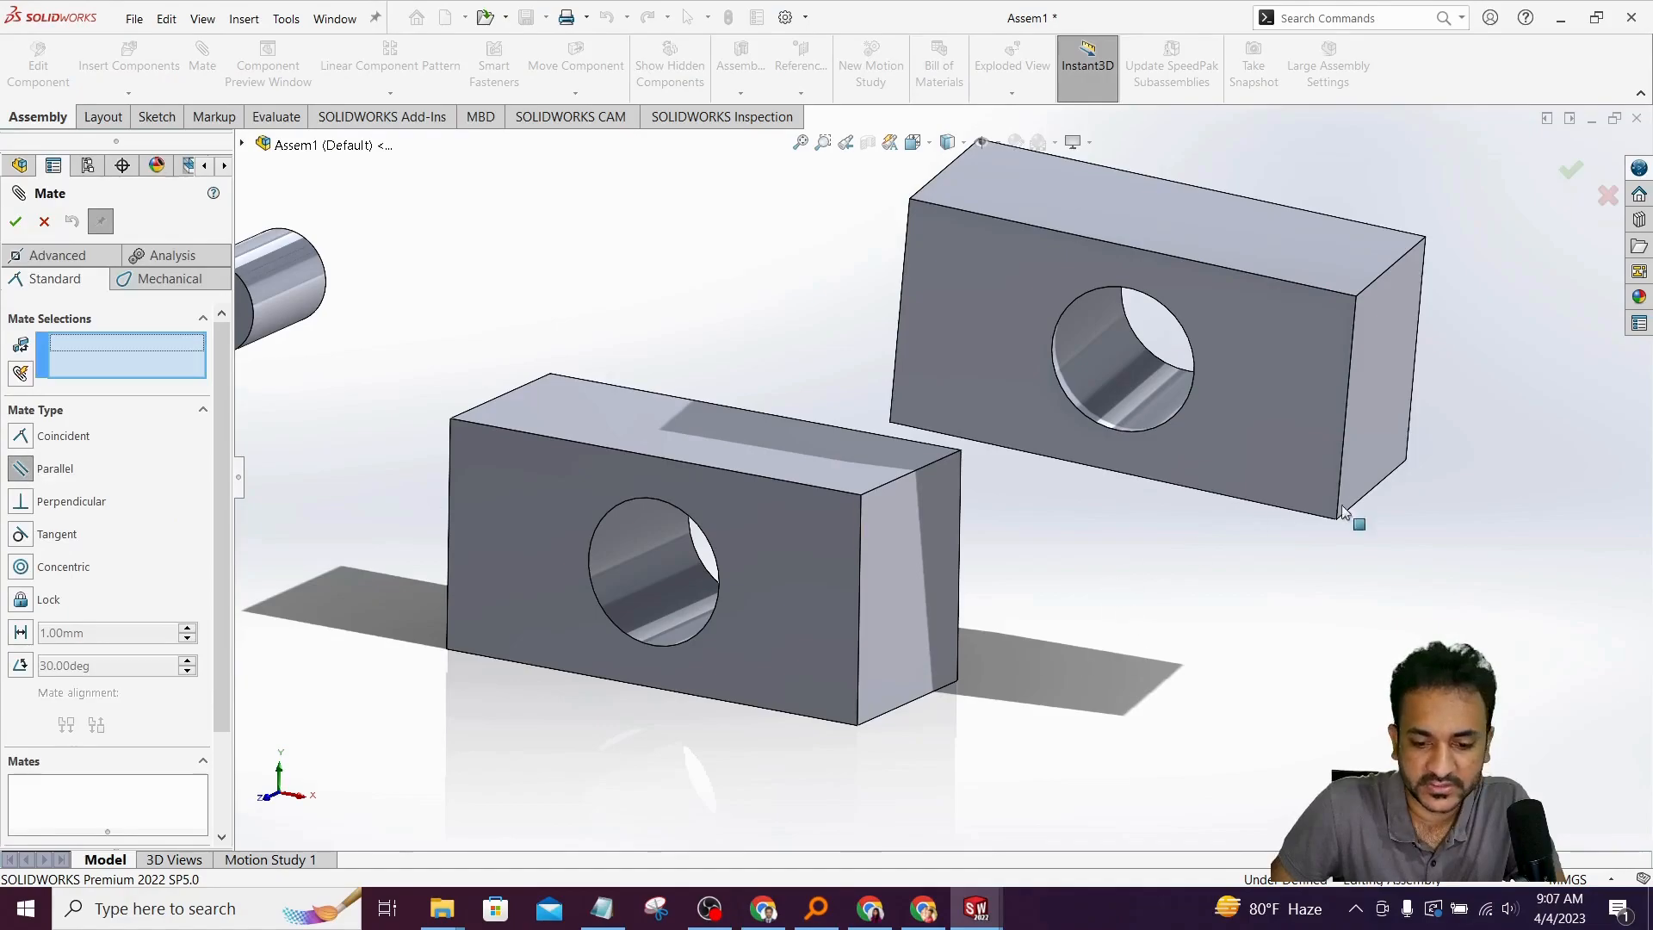
click(865, 451)
middle_drag(1203, 583, 1248, 491)
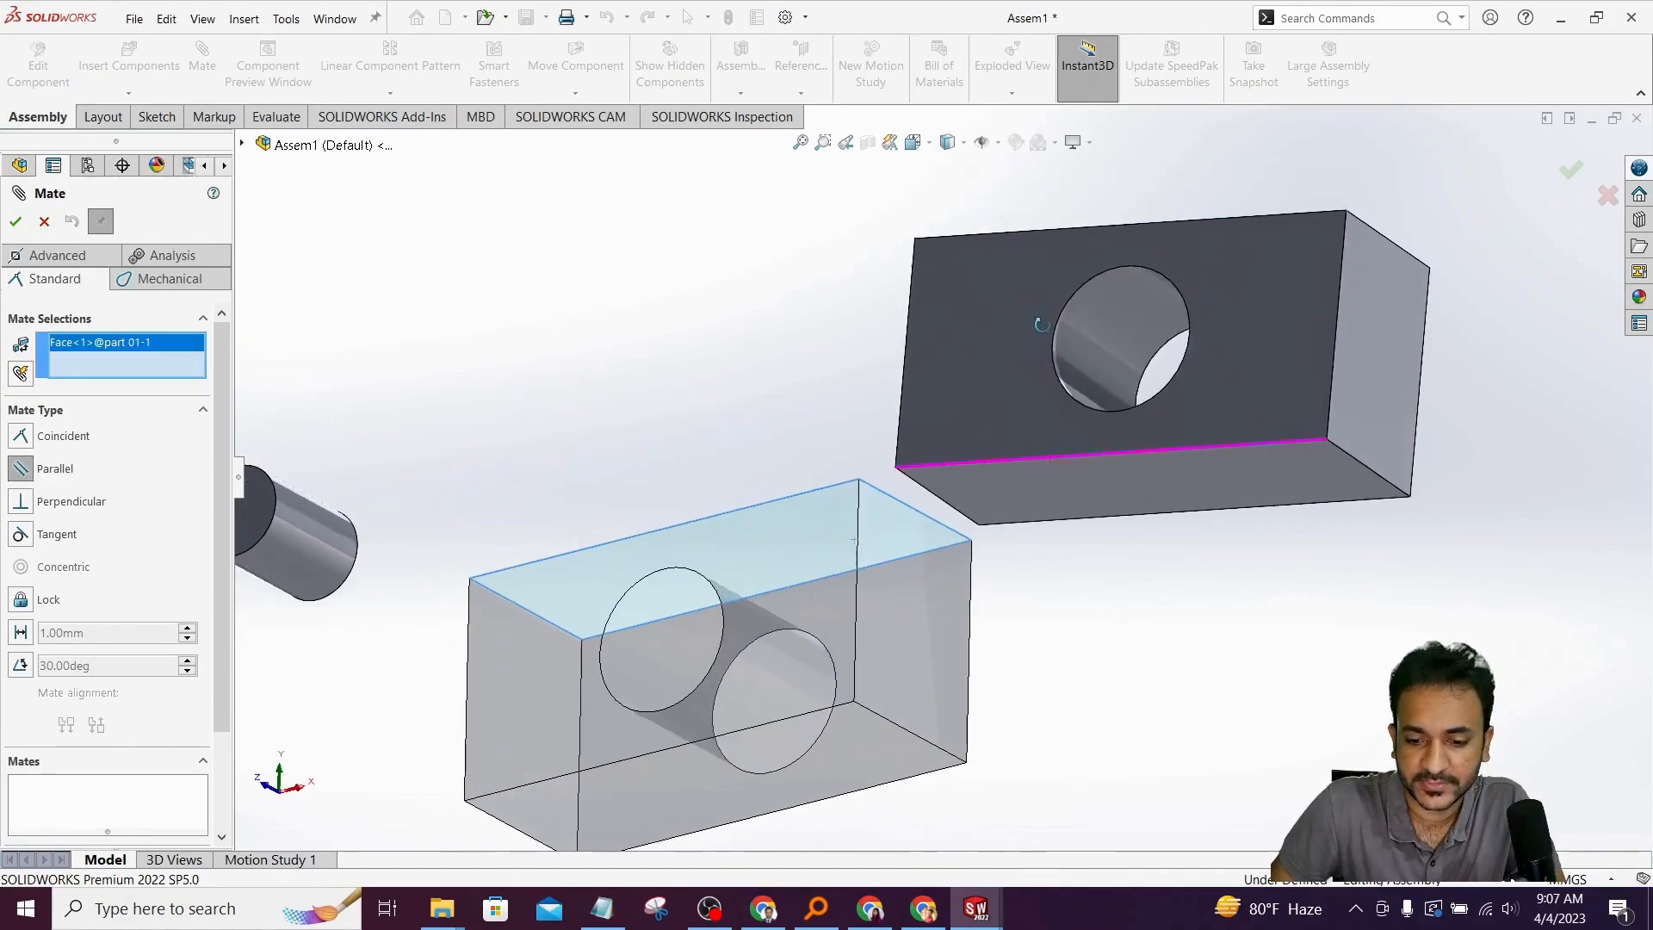
click(1254, 477)
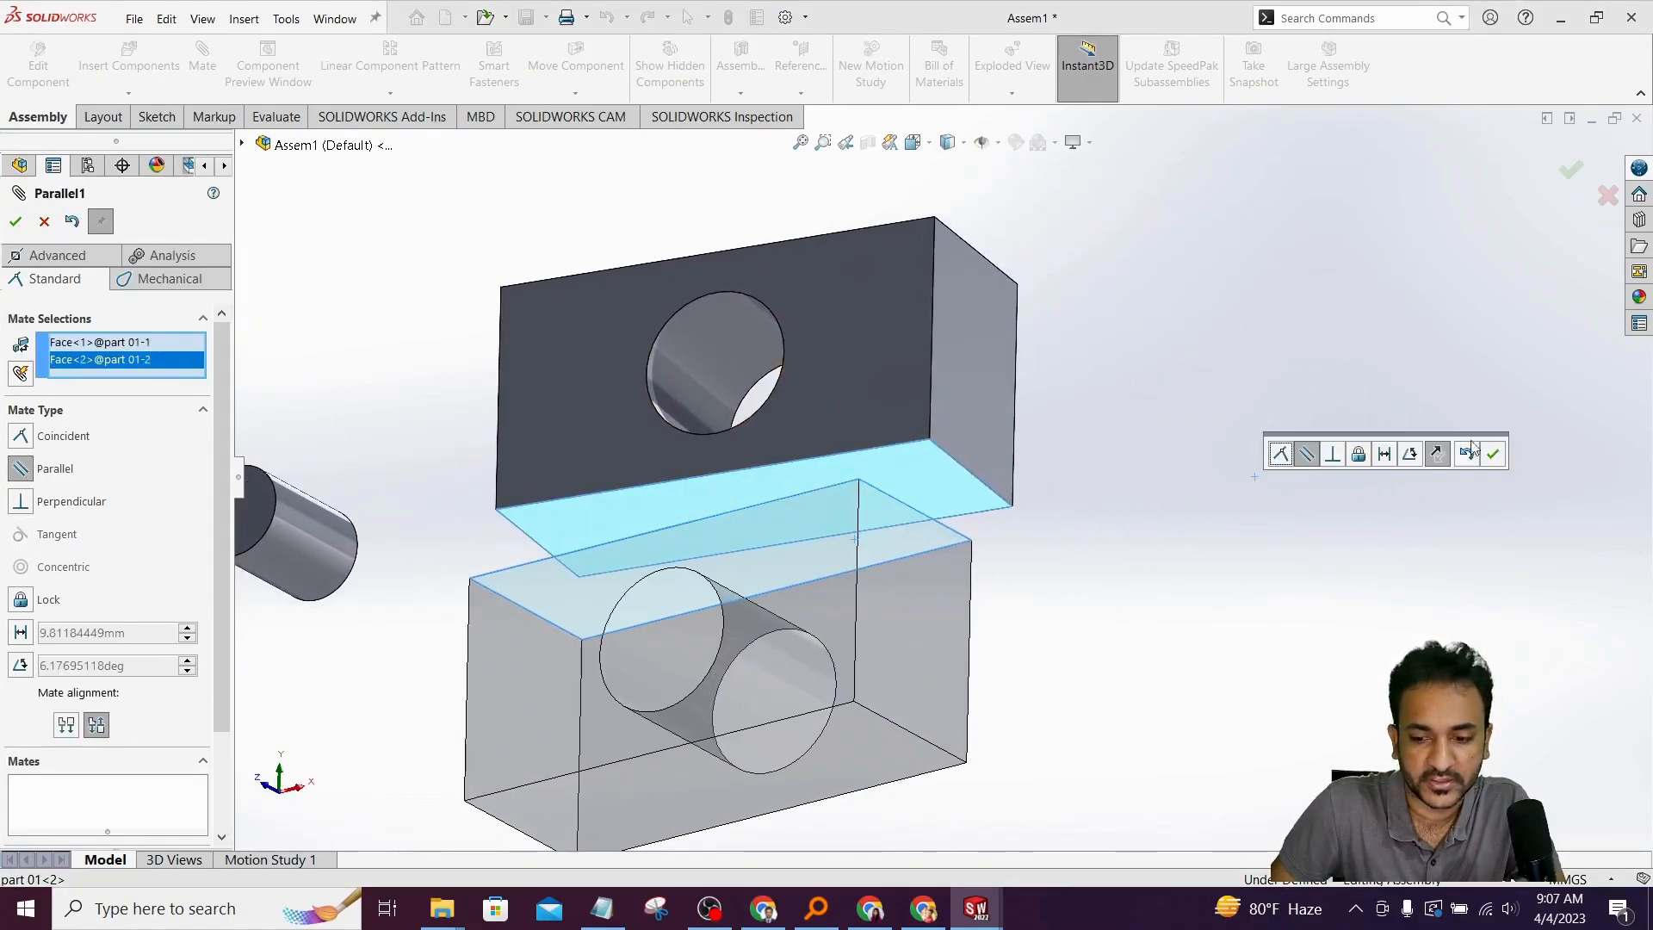
click(1494, 455)
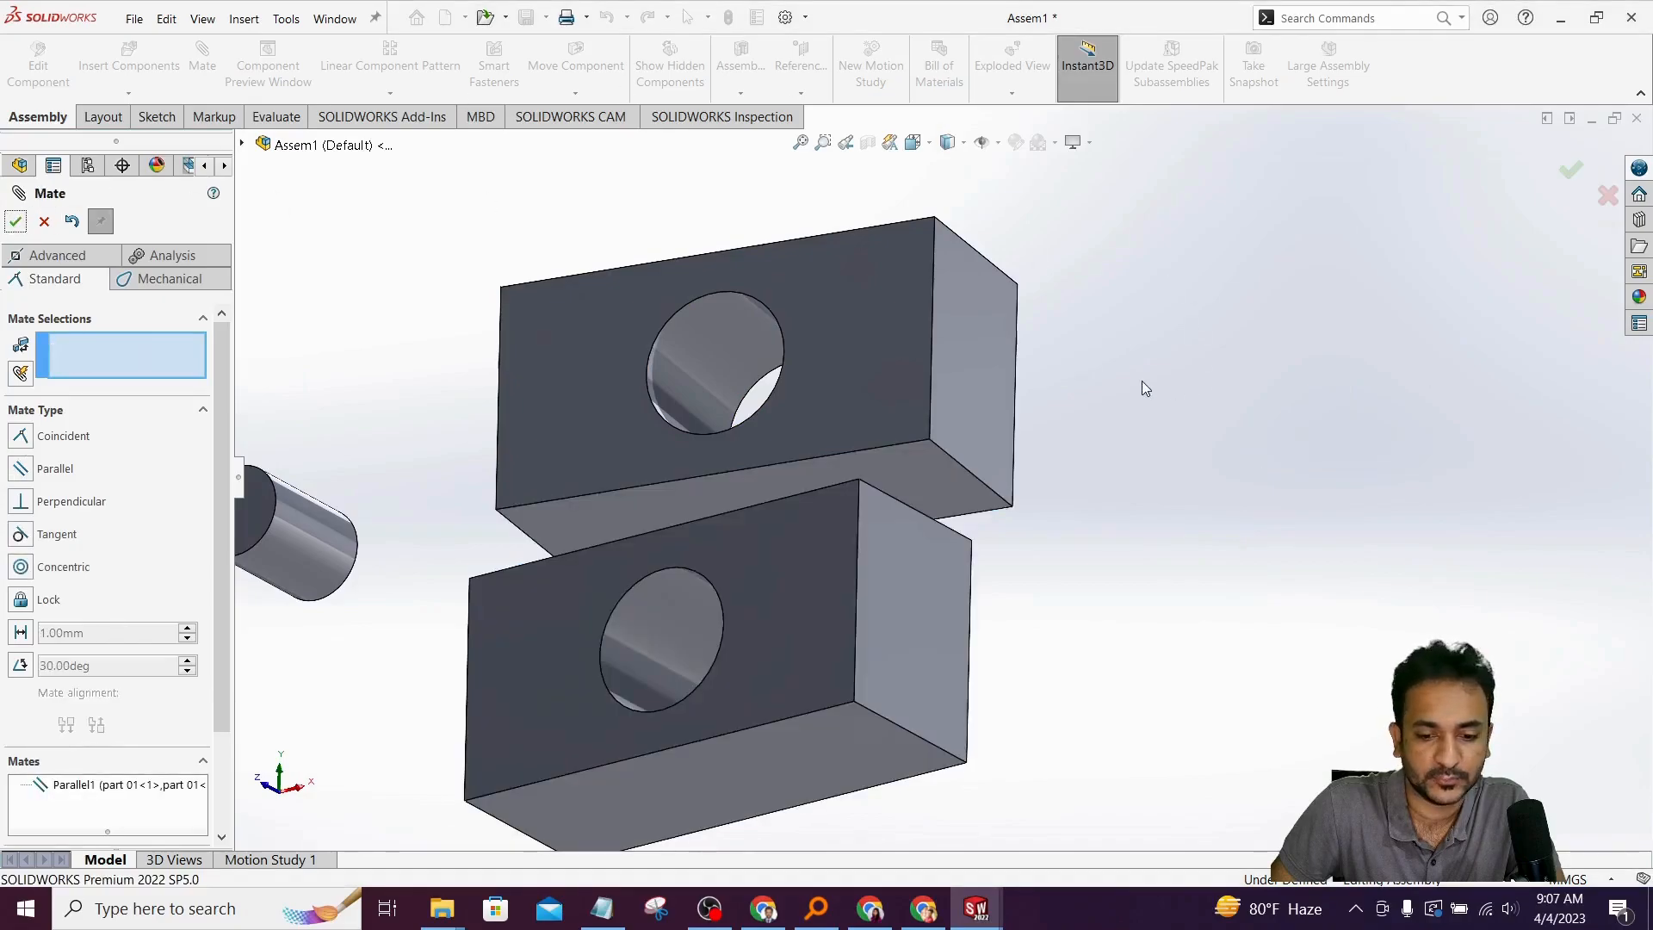
- Move the upper block above the lower one and turn it about the vertical direction with Rotate Component
scroll(1152, 389, up, 3)
middle_drag(1071, 443, 1131, 555)
drag(919, 413, 917, 306)
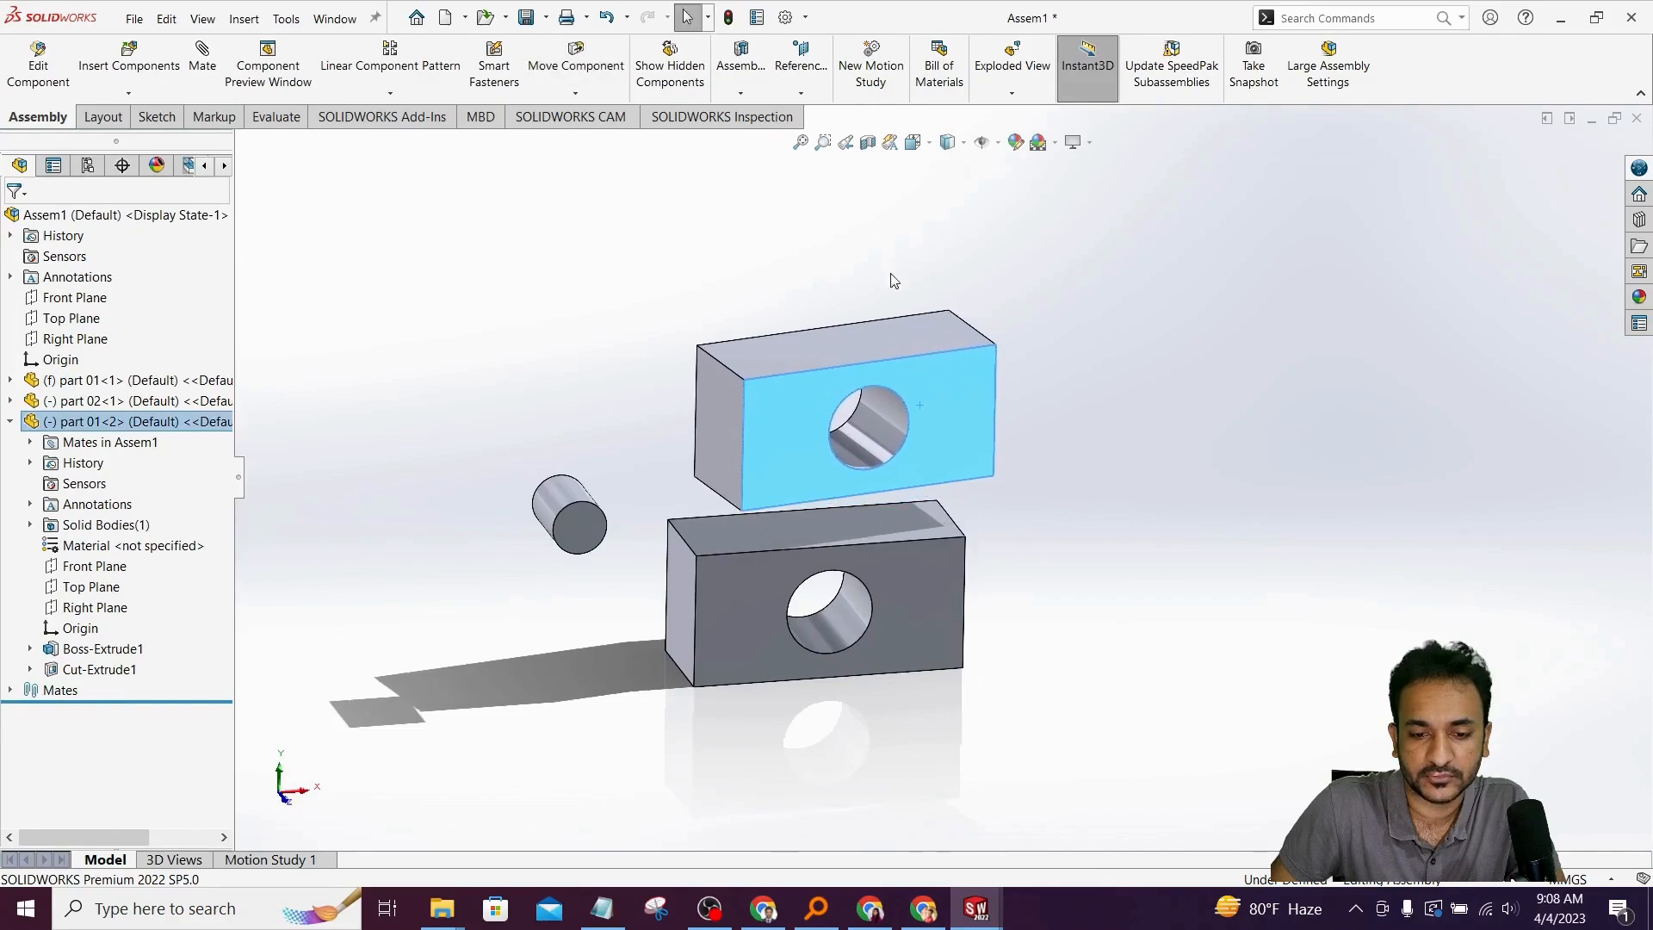
click(577, 93)
click(608, 135)
mouse_move(970, 373)
mouse_down()
mouse_move(989, 528)
mouse_move(855, 373)
mouse_move(995, 481)
mouse_move(937, 365)
mouse_move(971, 376)
mouse_move(984, 347)
mouse_up()
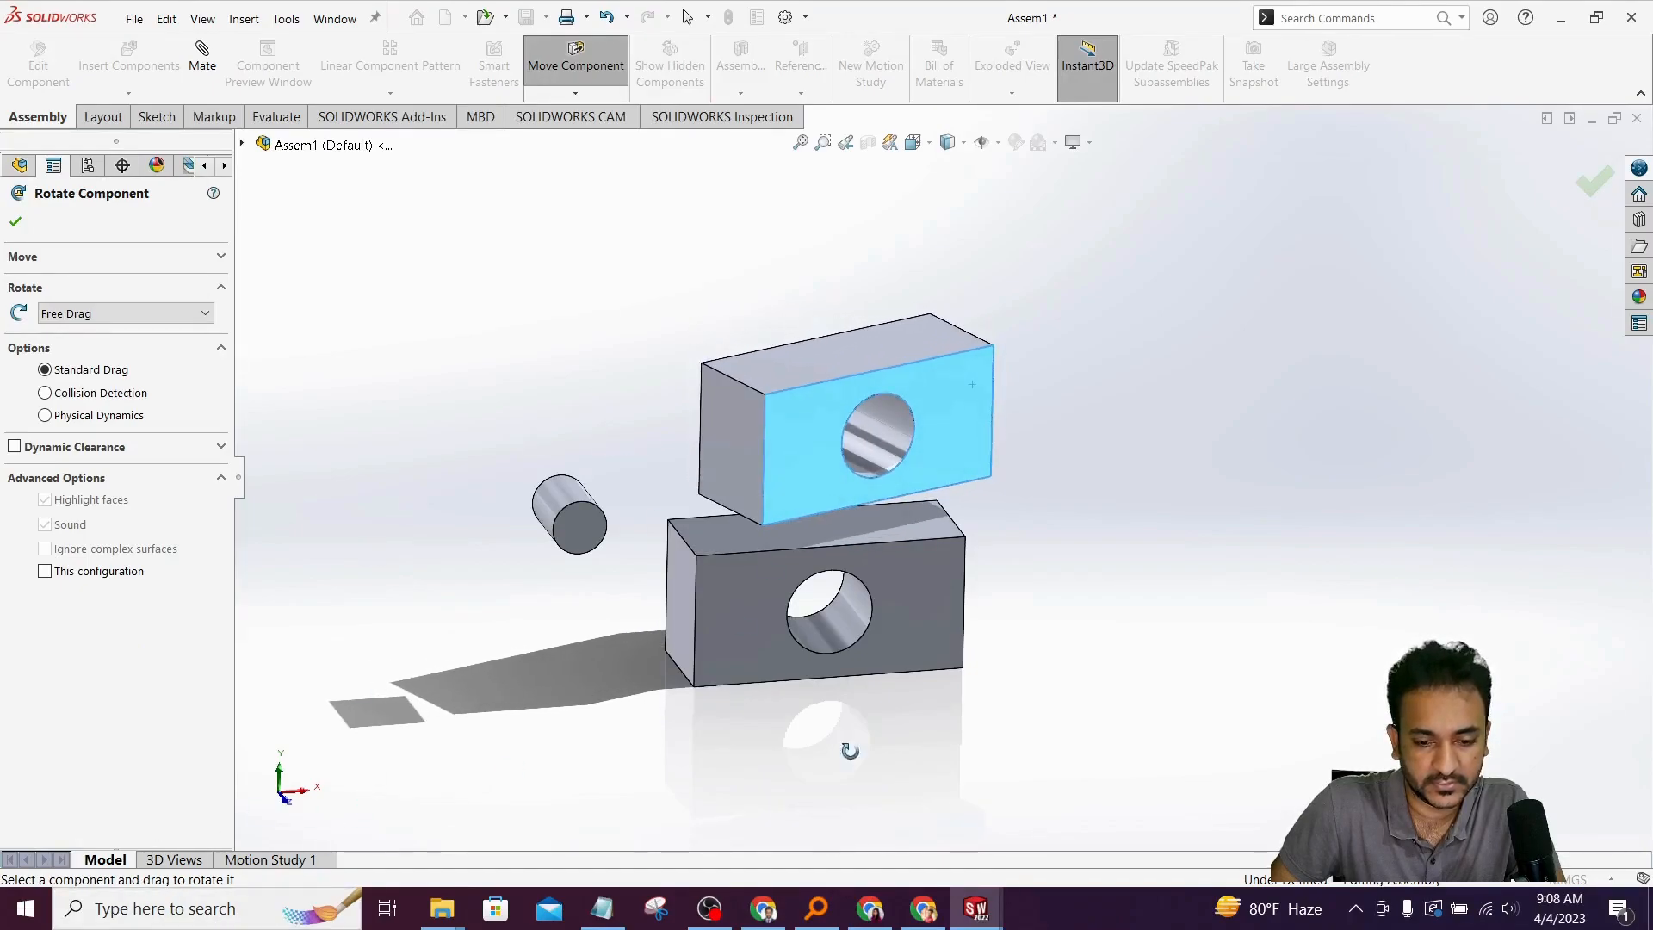
key(z)
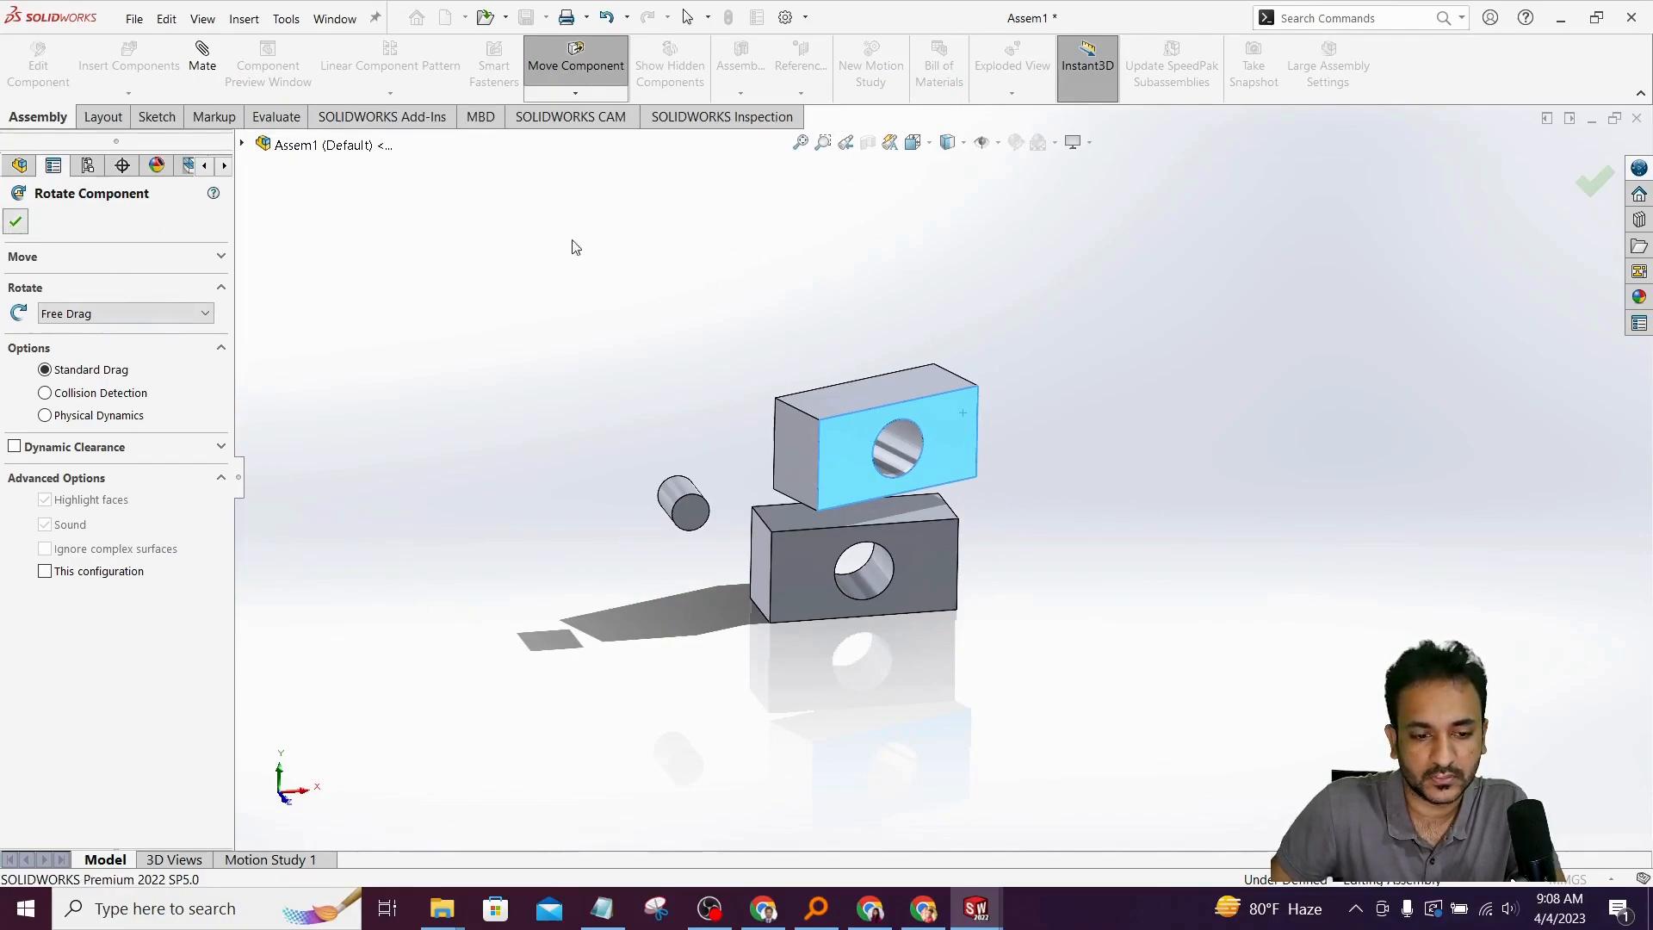
key(Escape)
- Display the Standard Views toolbar and switch the assembly to the Front view
click(285, 18)
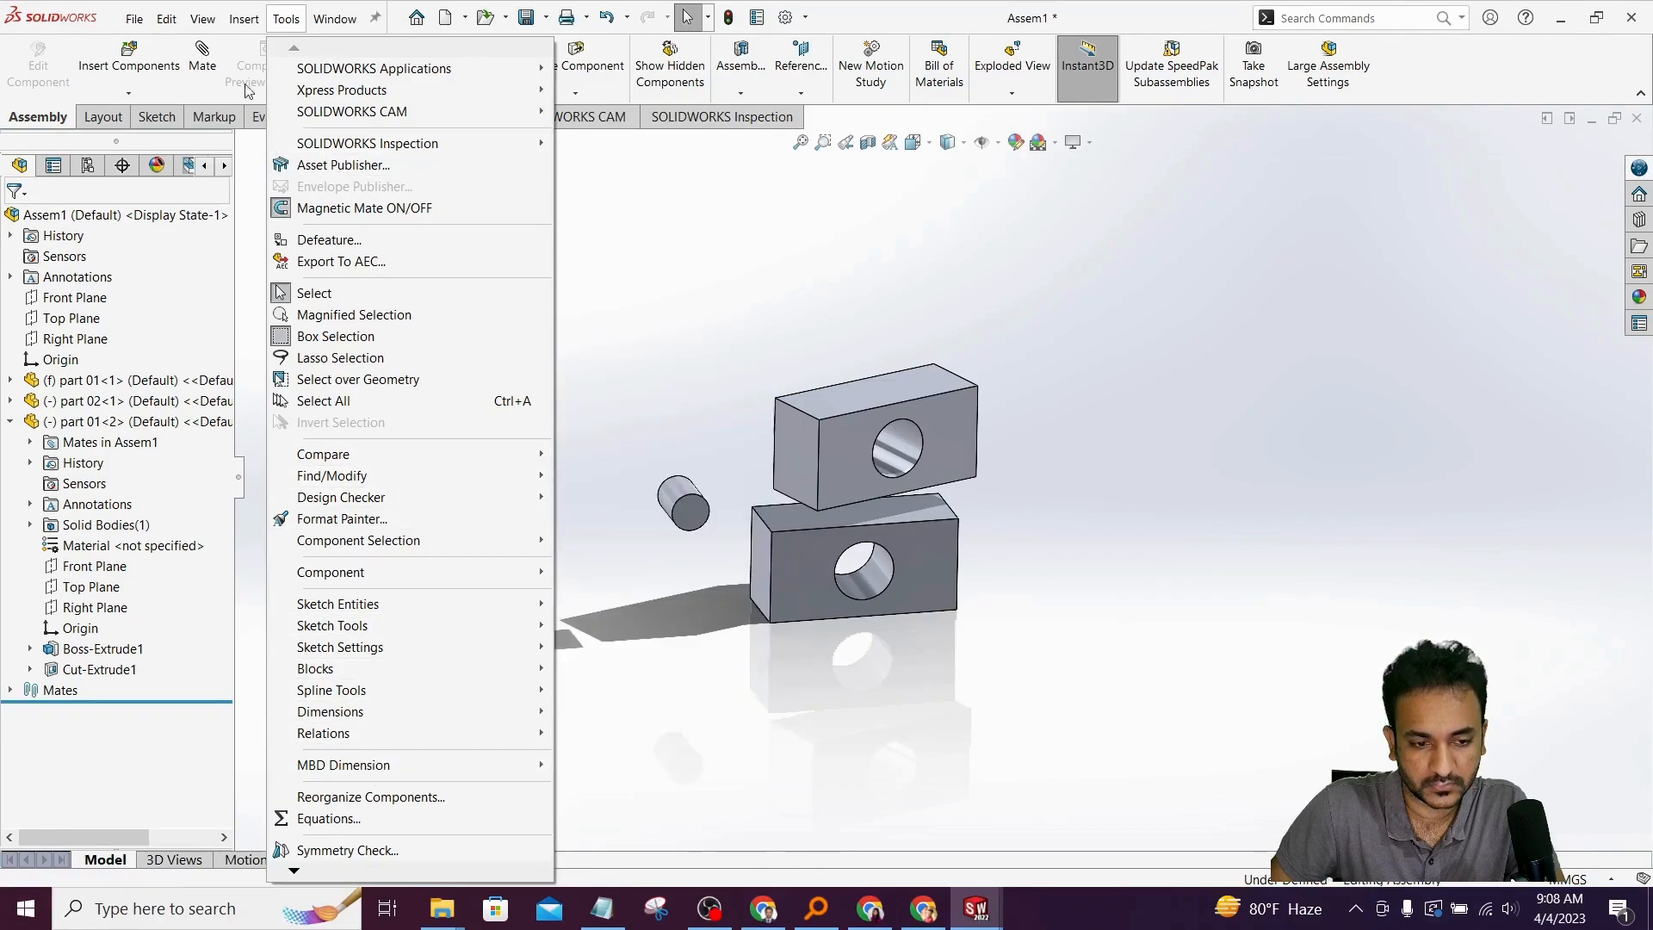
click(203, 19)
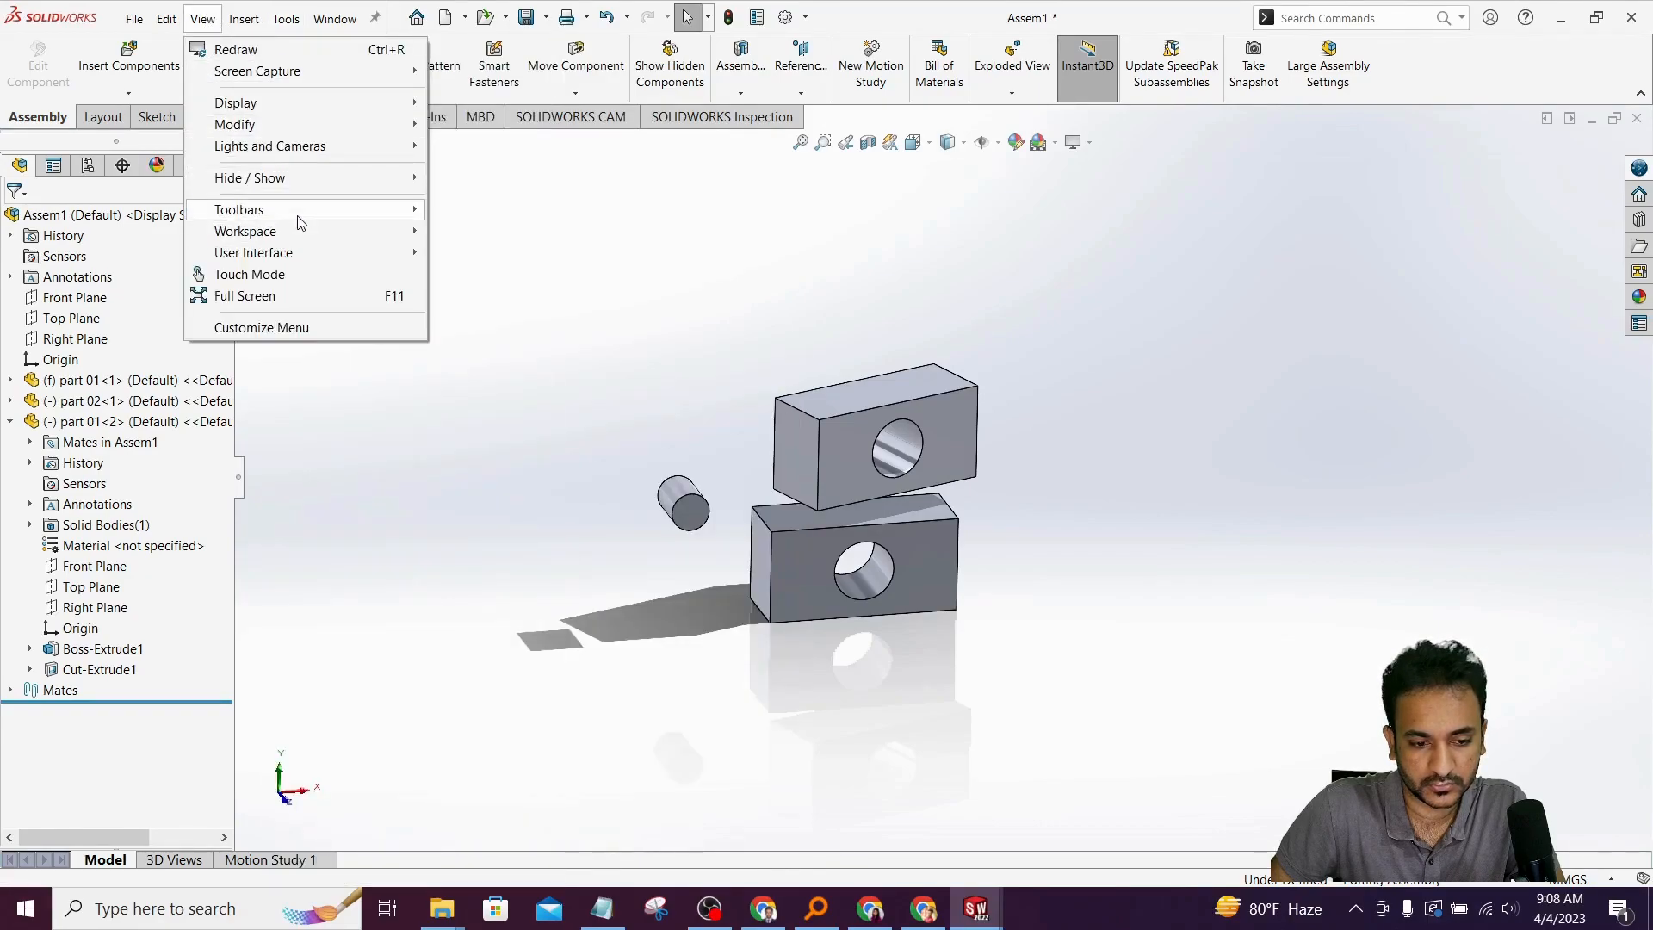
mouse_move(299, 213)
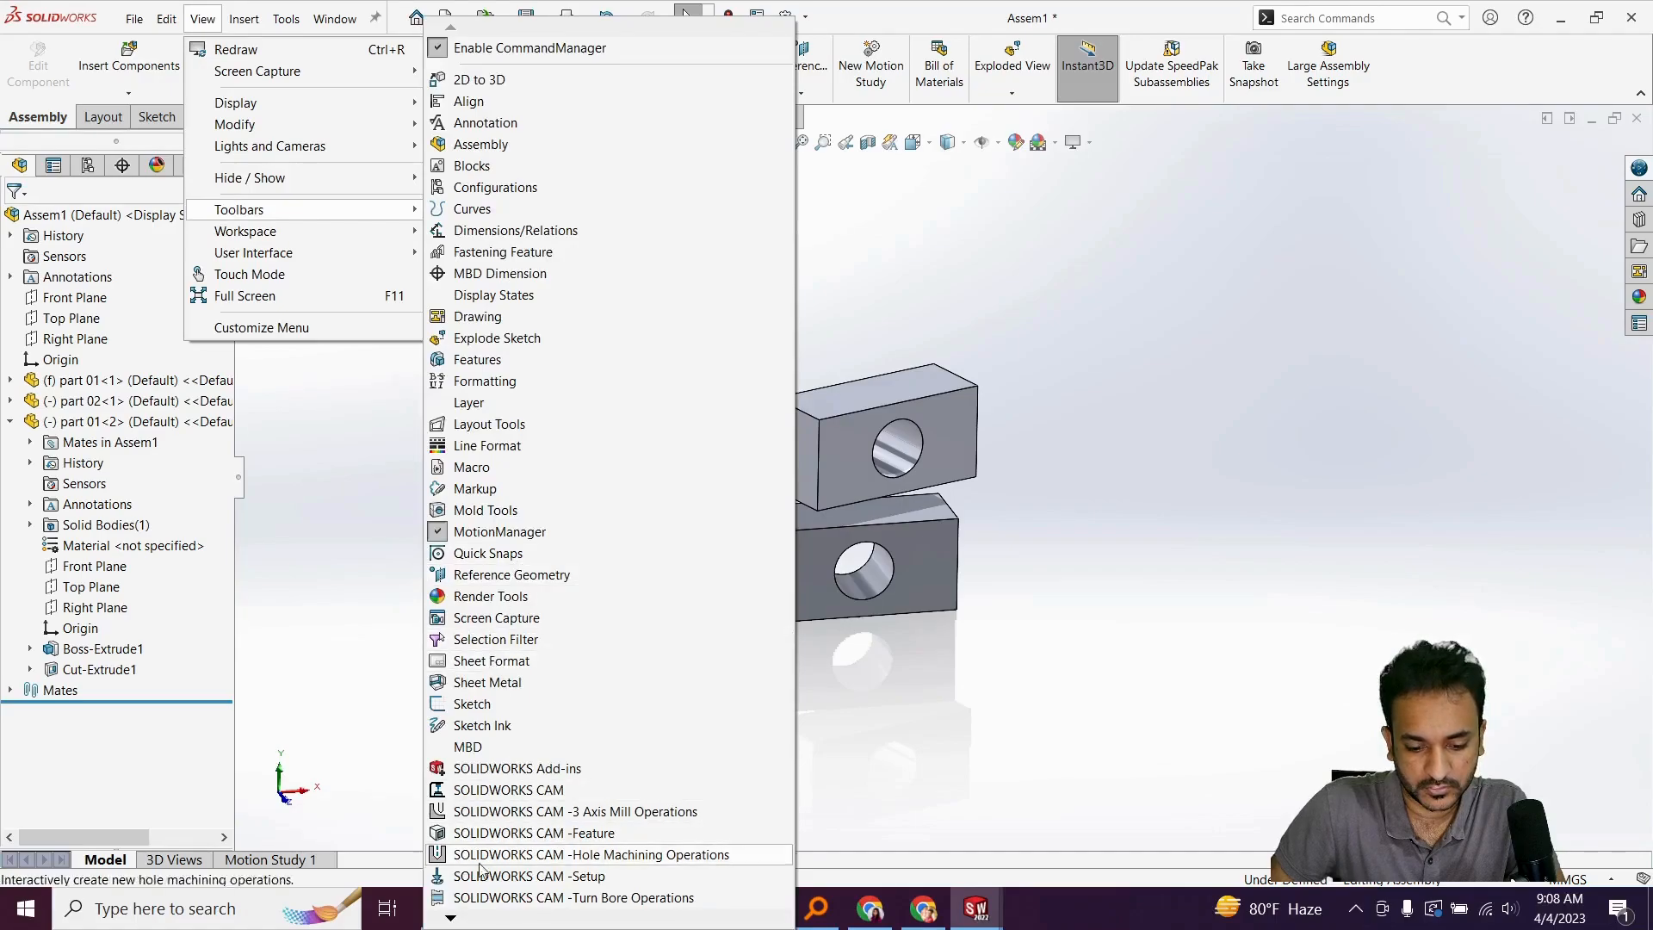
mouse_move(451, 918)
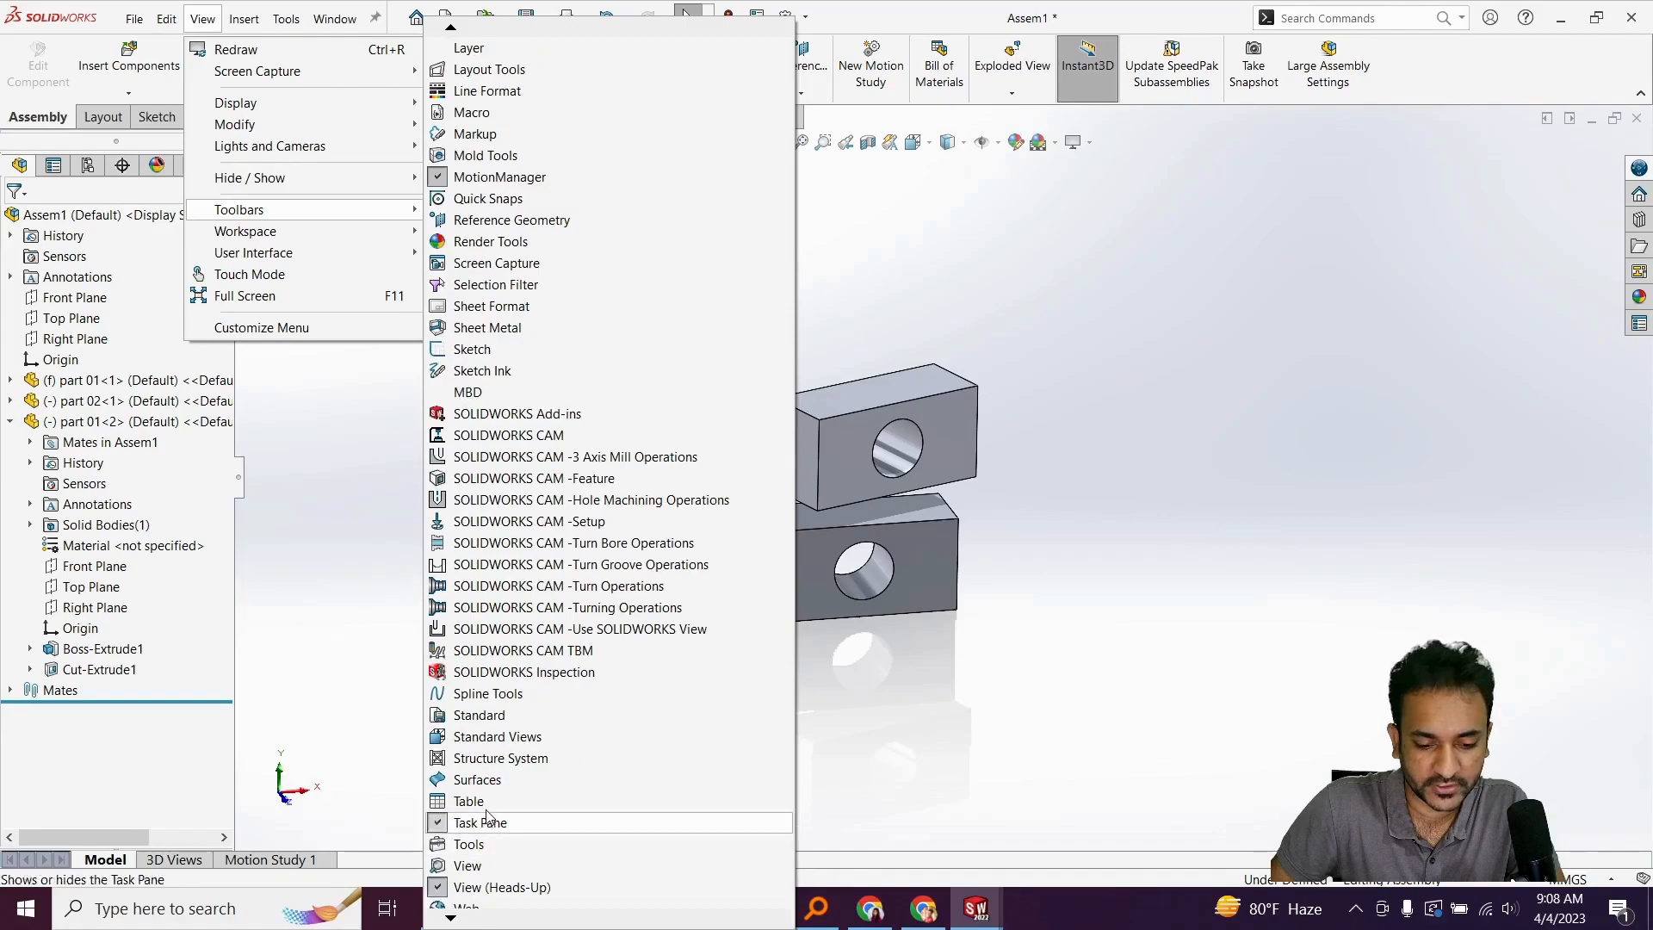
click(483, 737)
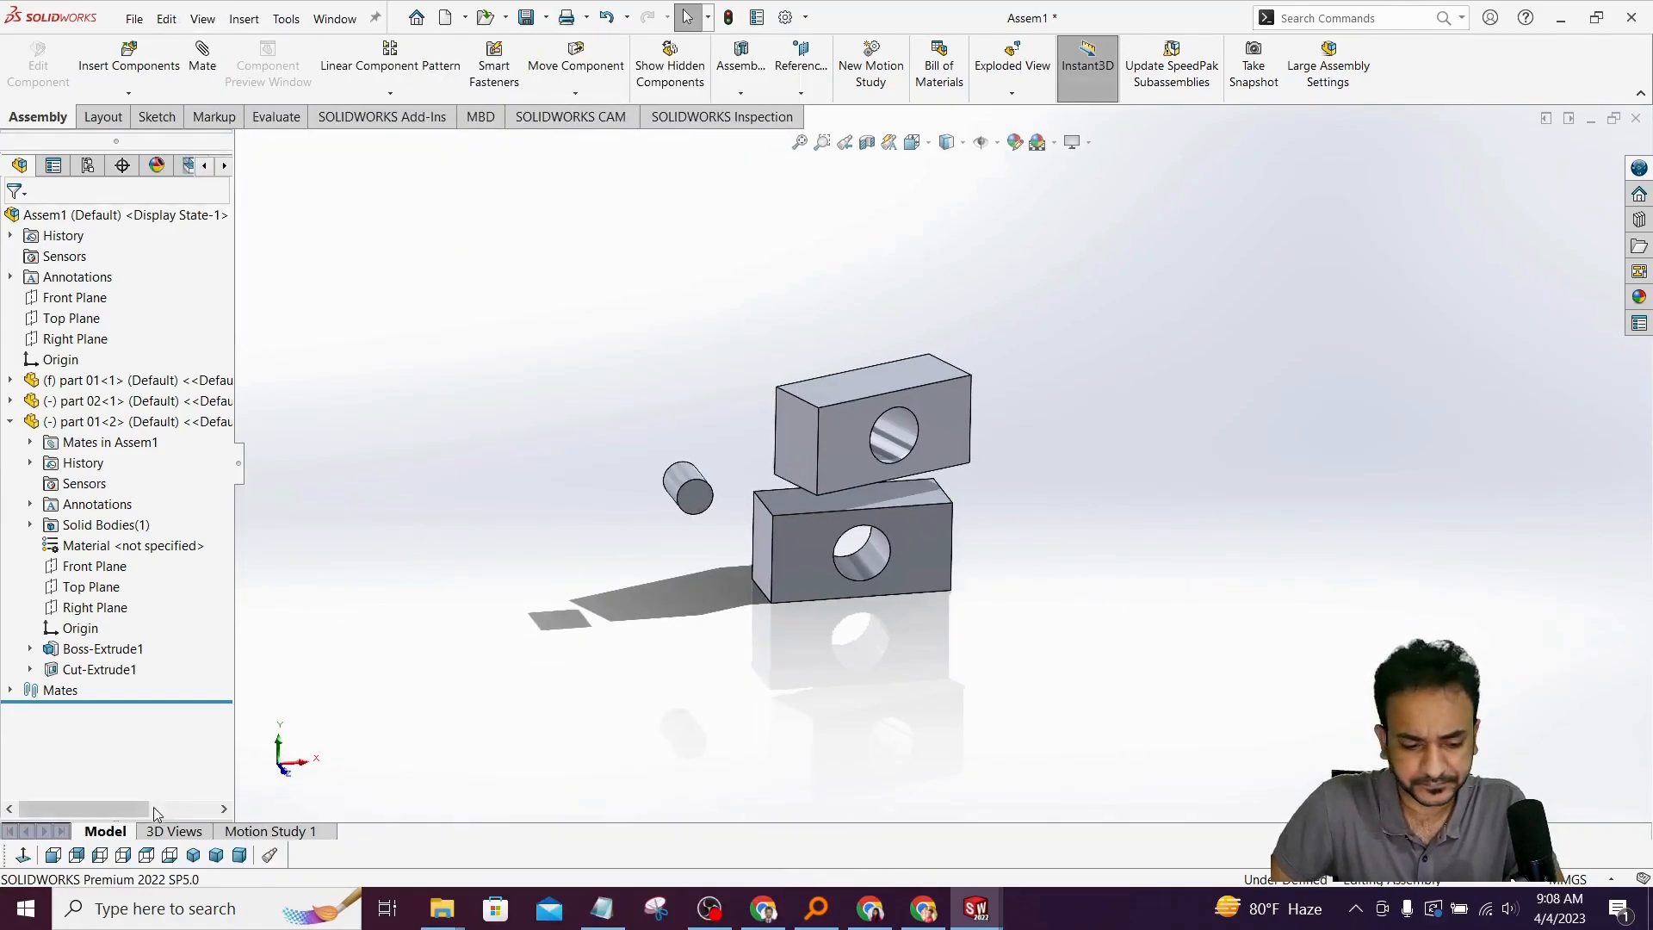
click(52, 856)
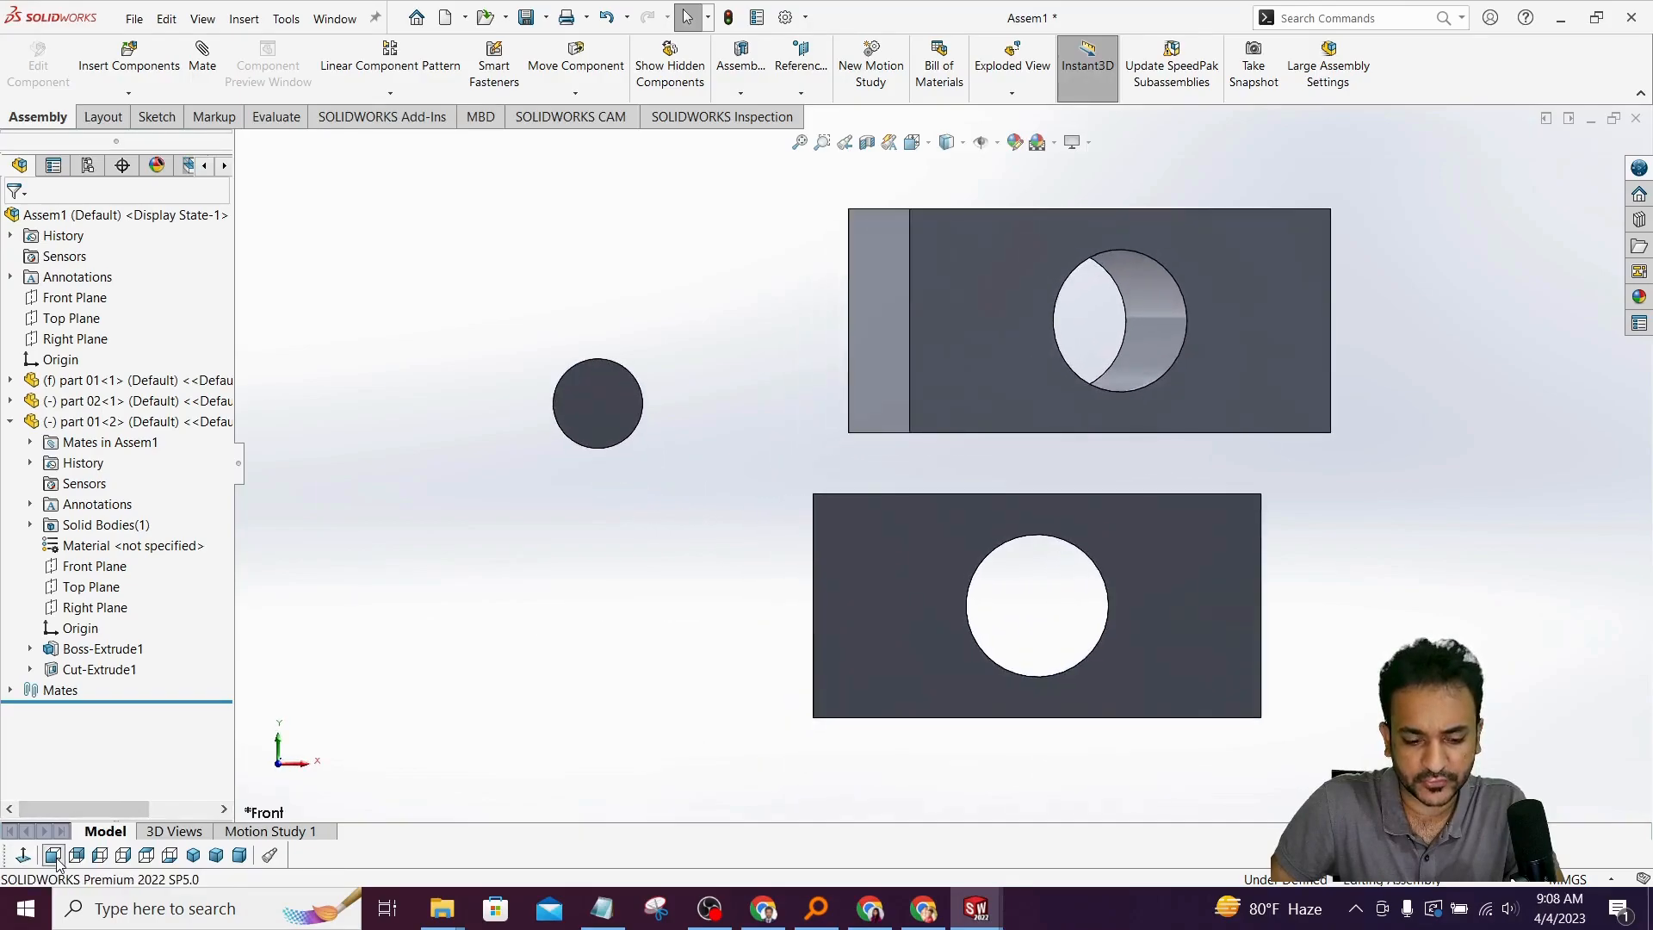
scroll(1229, 498, up, 3)
scroll(1107, 477, down, 2)
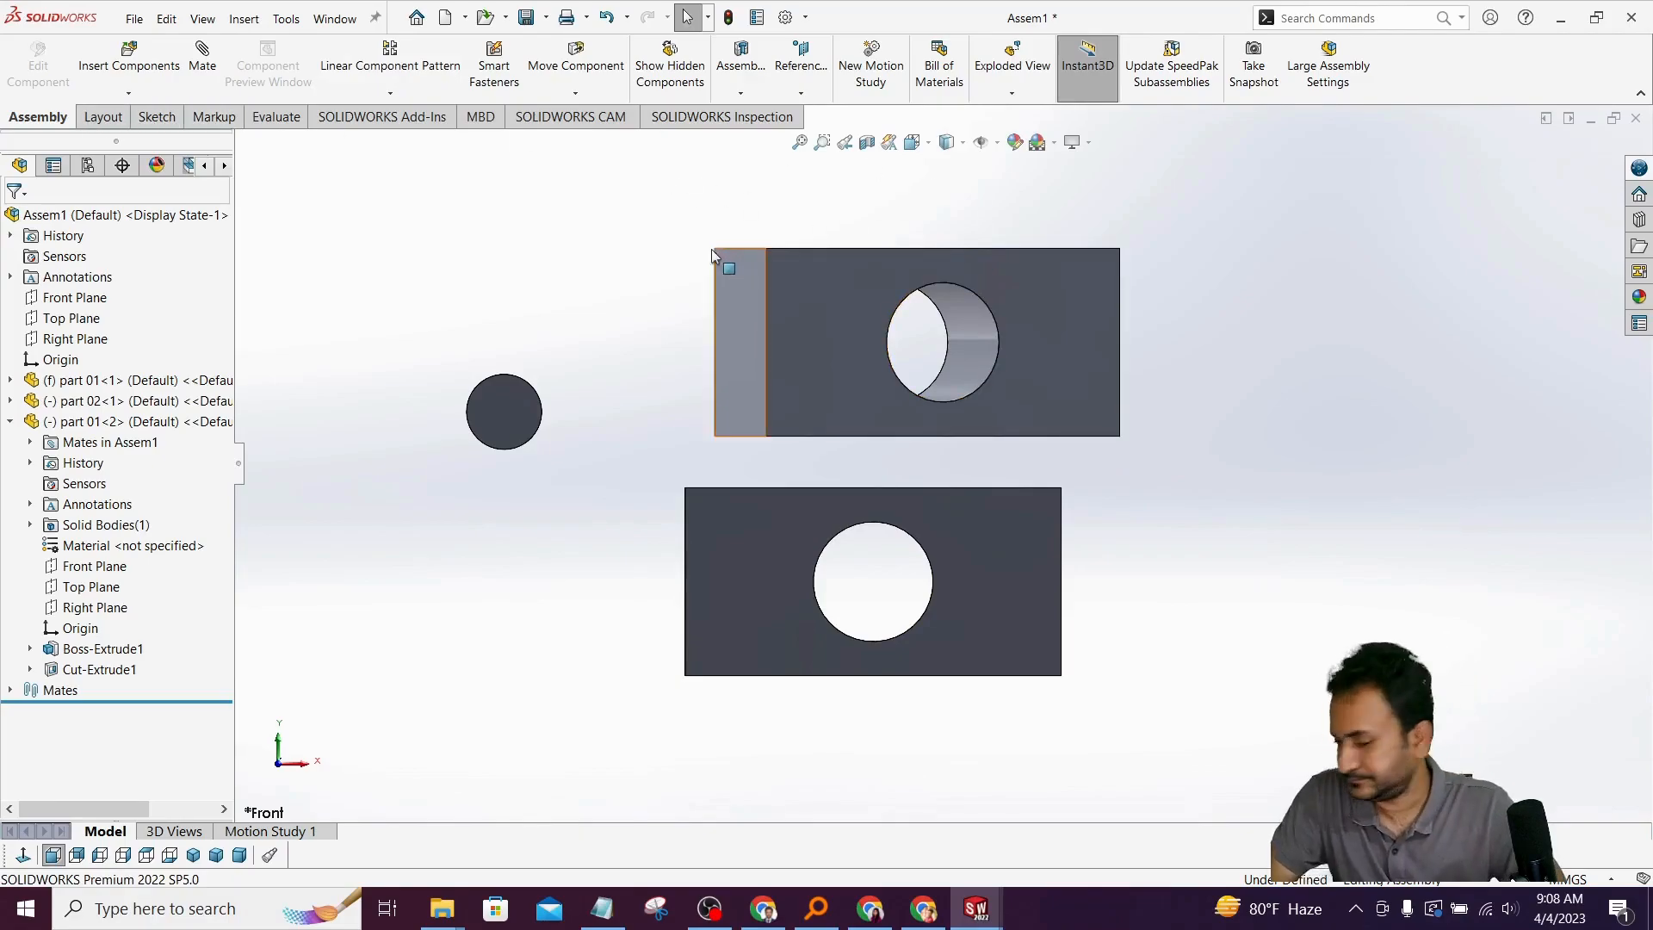
- View the blocks at an angle and shift the upper block slightly upward
middle_drag(1257, 281, 1129, 364)
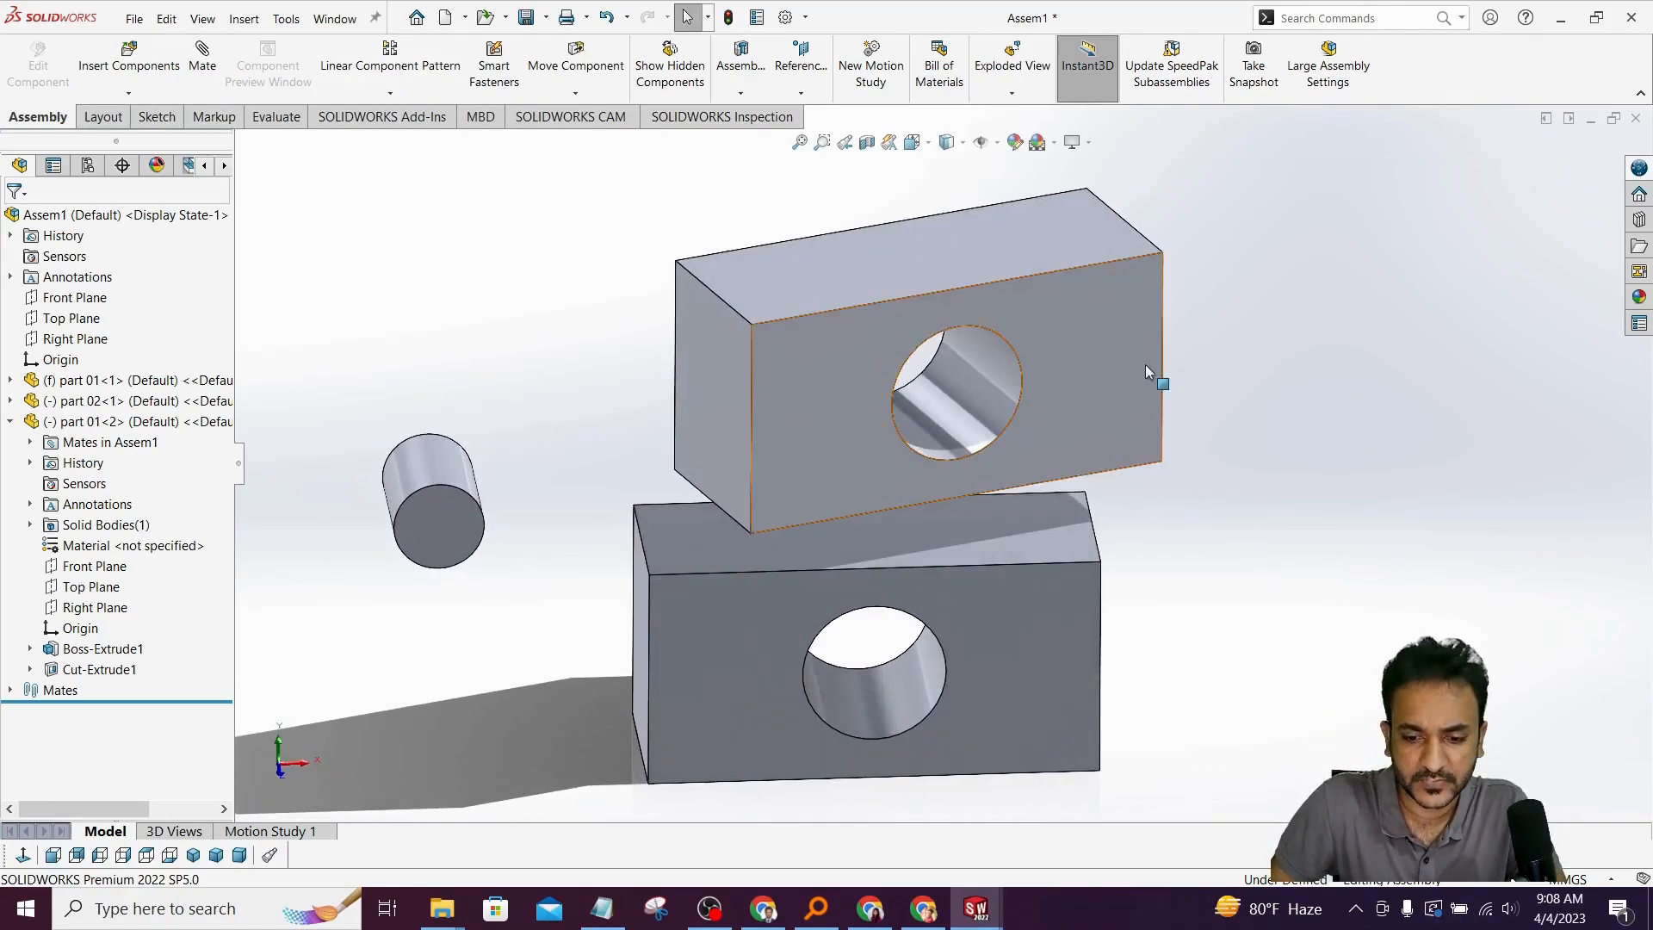
click(1074, 344)
drag(1074, 345, 1062, 312)
key(Escape)
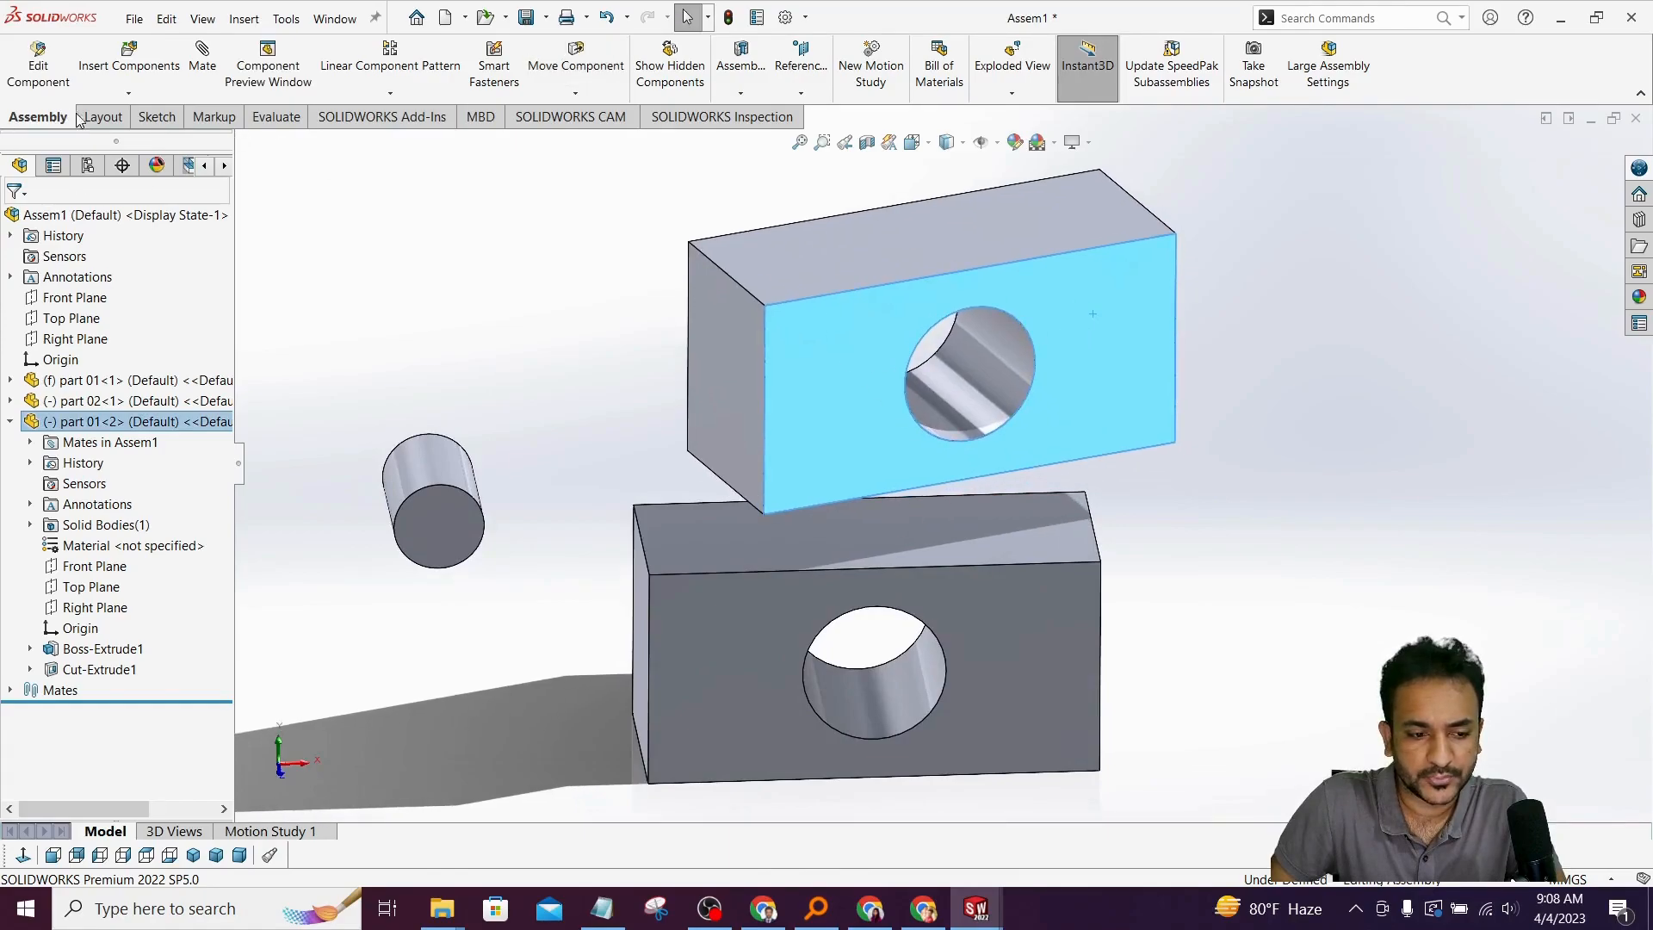
click(453, 249)
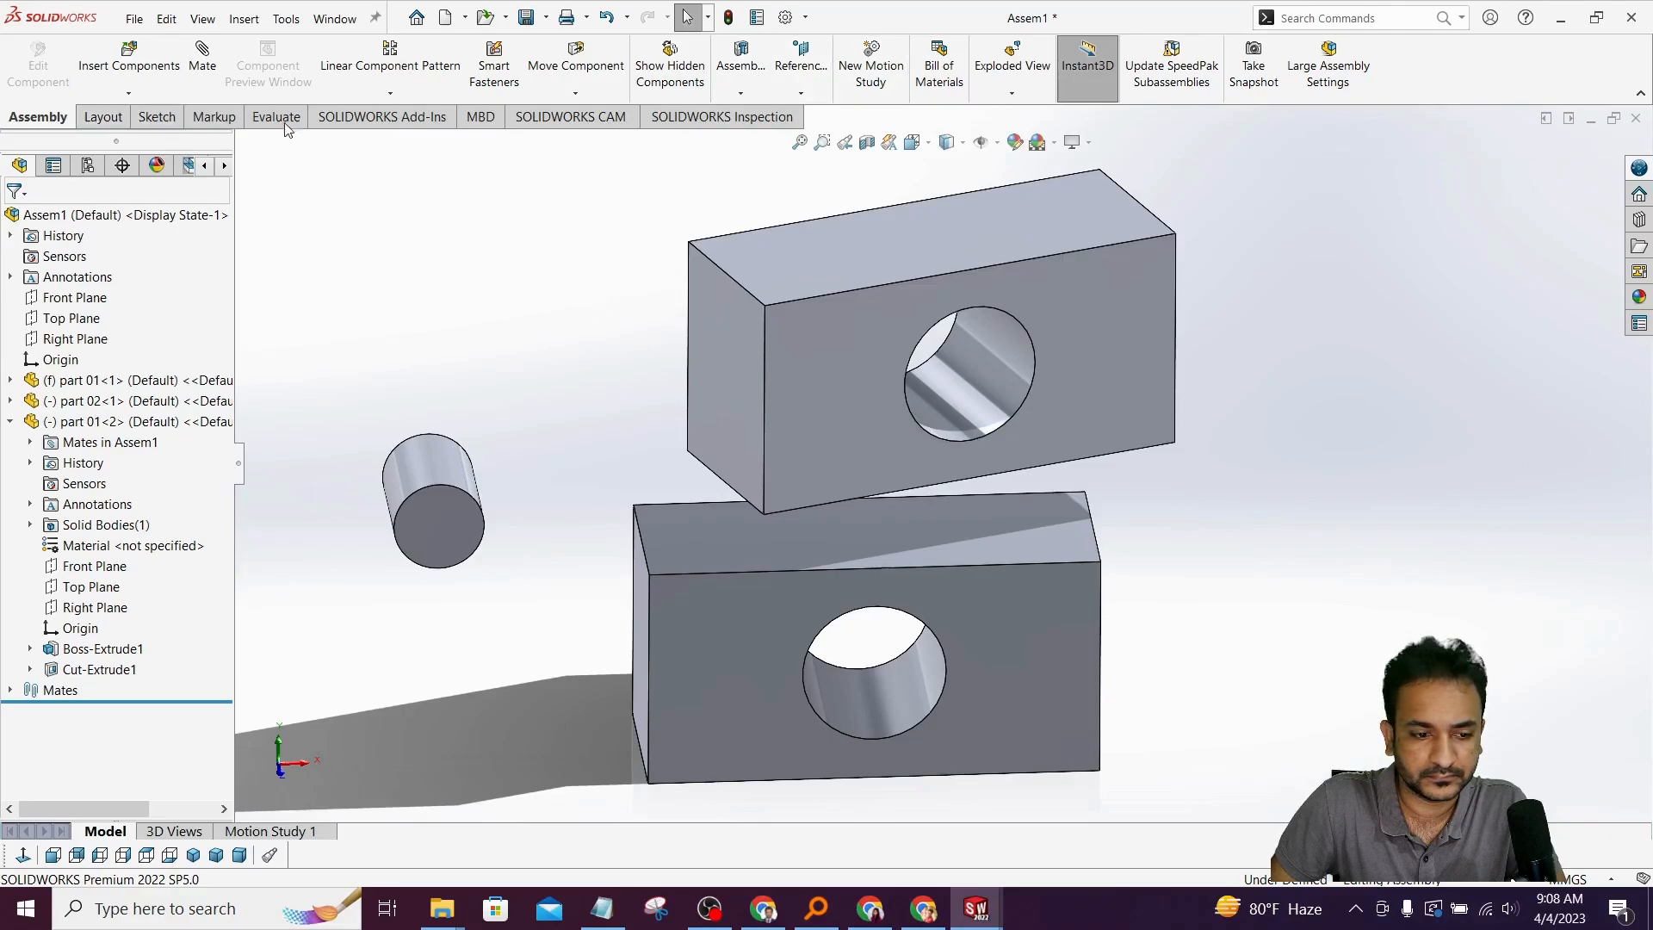
- Turn the upper block about the vertical direction with Rotate Component, comparing it with the lower block in the Front view
click(576, 93)
click(594, 138)
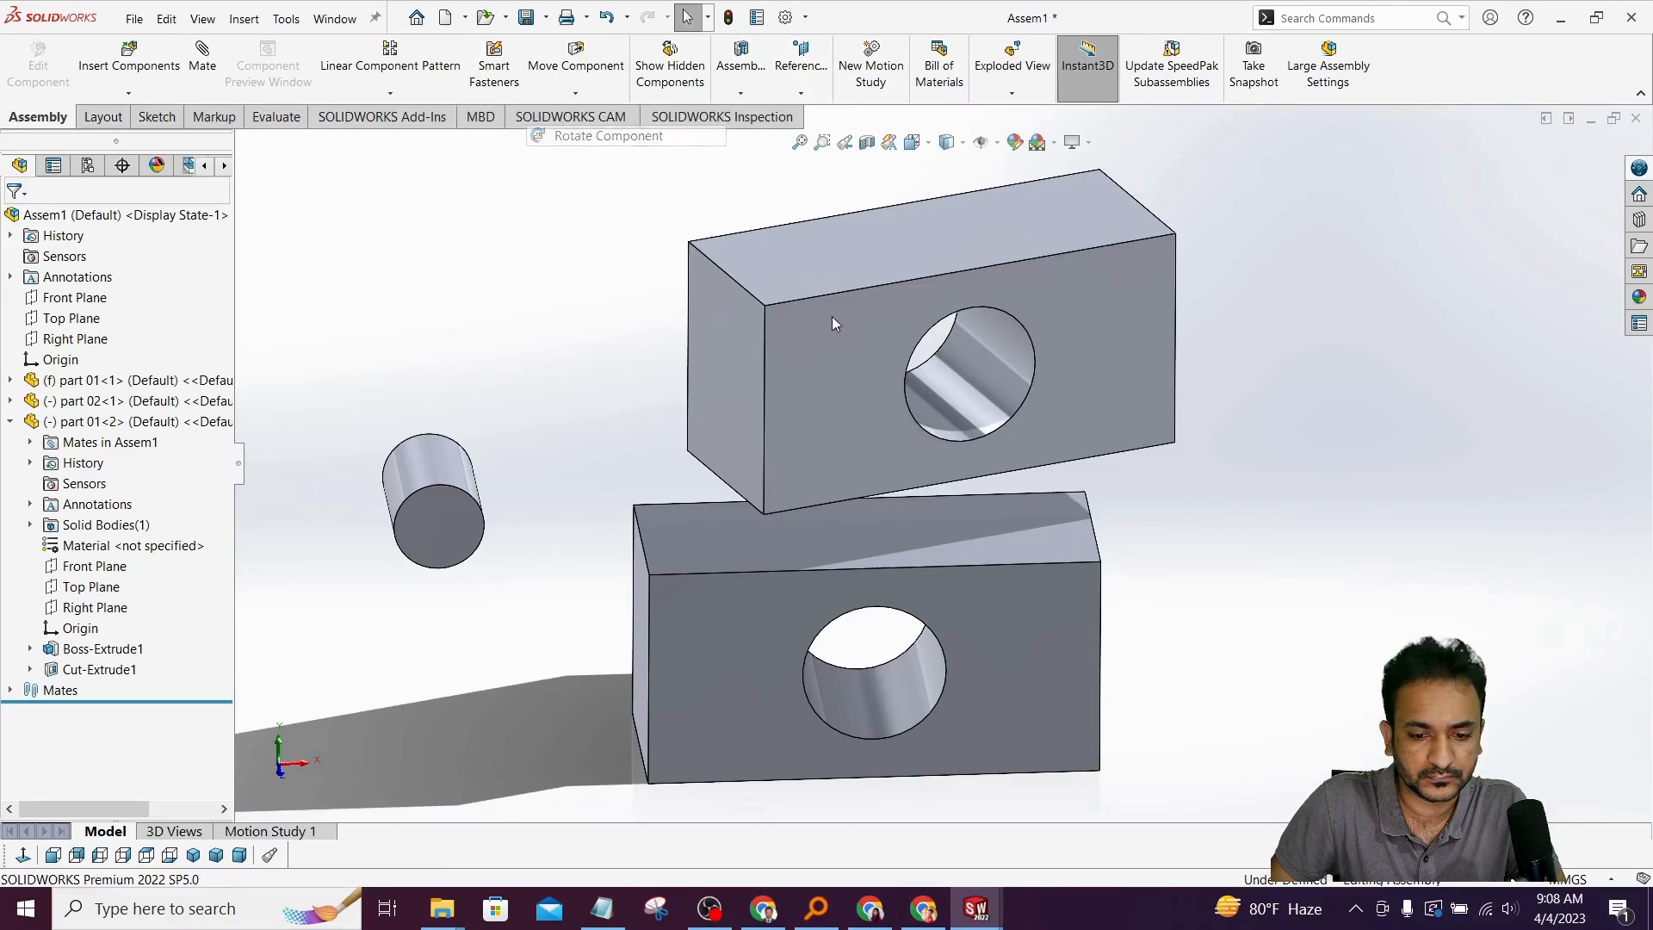
drag(808, 351, 775, 219)
mouse_move(1122, 267)
mouse_down()
mouse_move(1206, 288)
mouse_move(1173, 235)
mouse_move(1094, 262)
mouse_up()
click(53, 855)
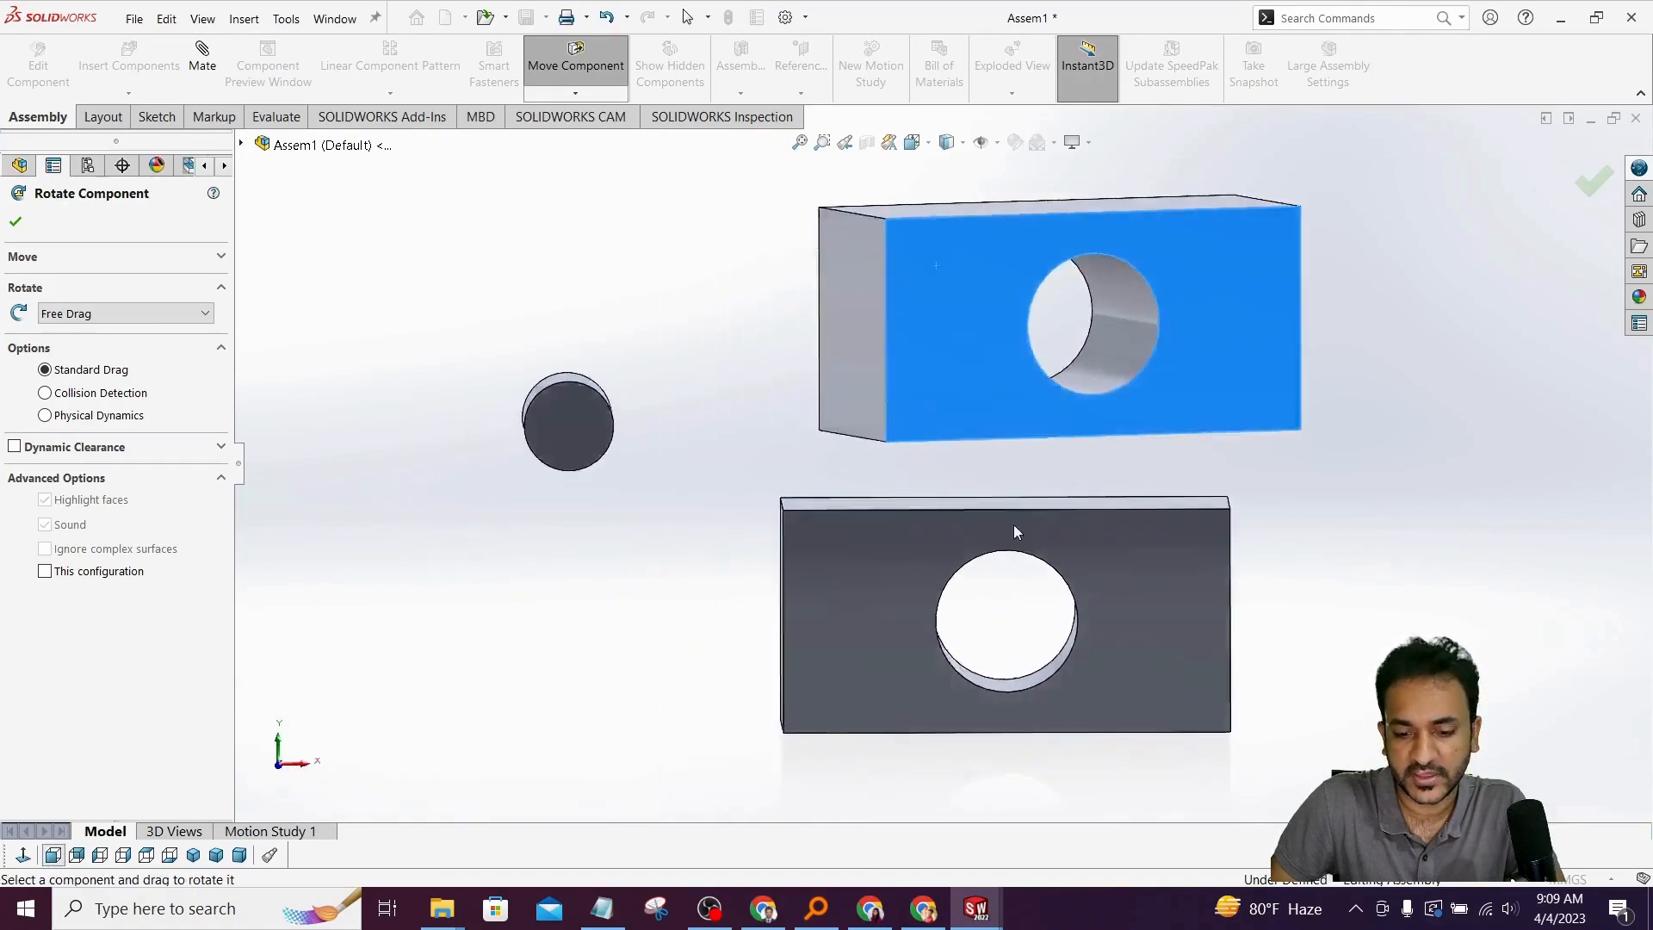
drag(1267, 334, 1227, 467)
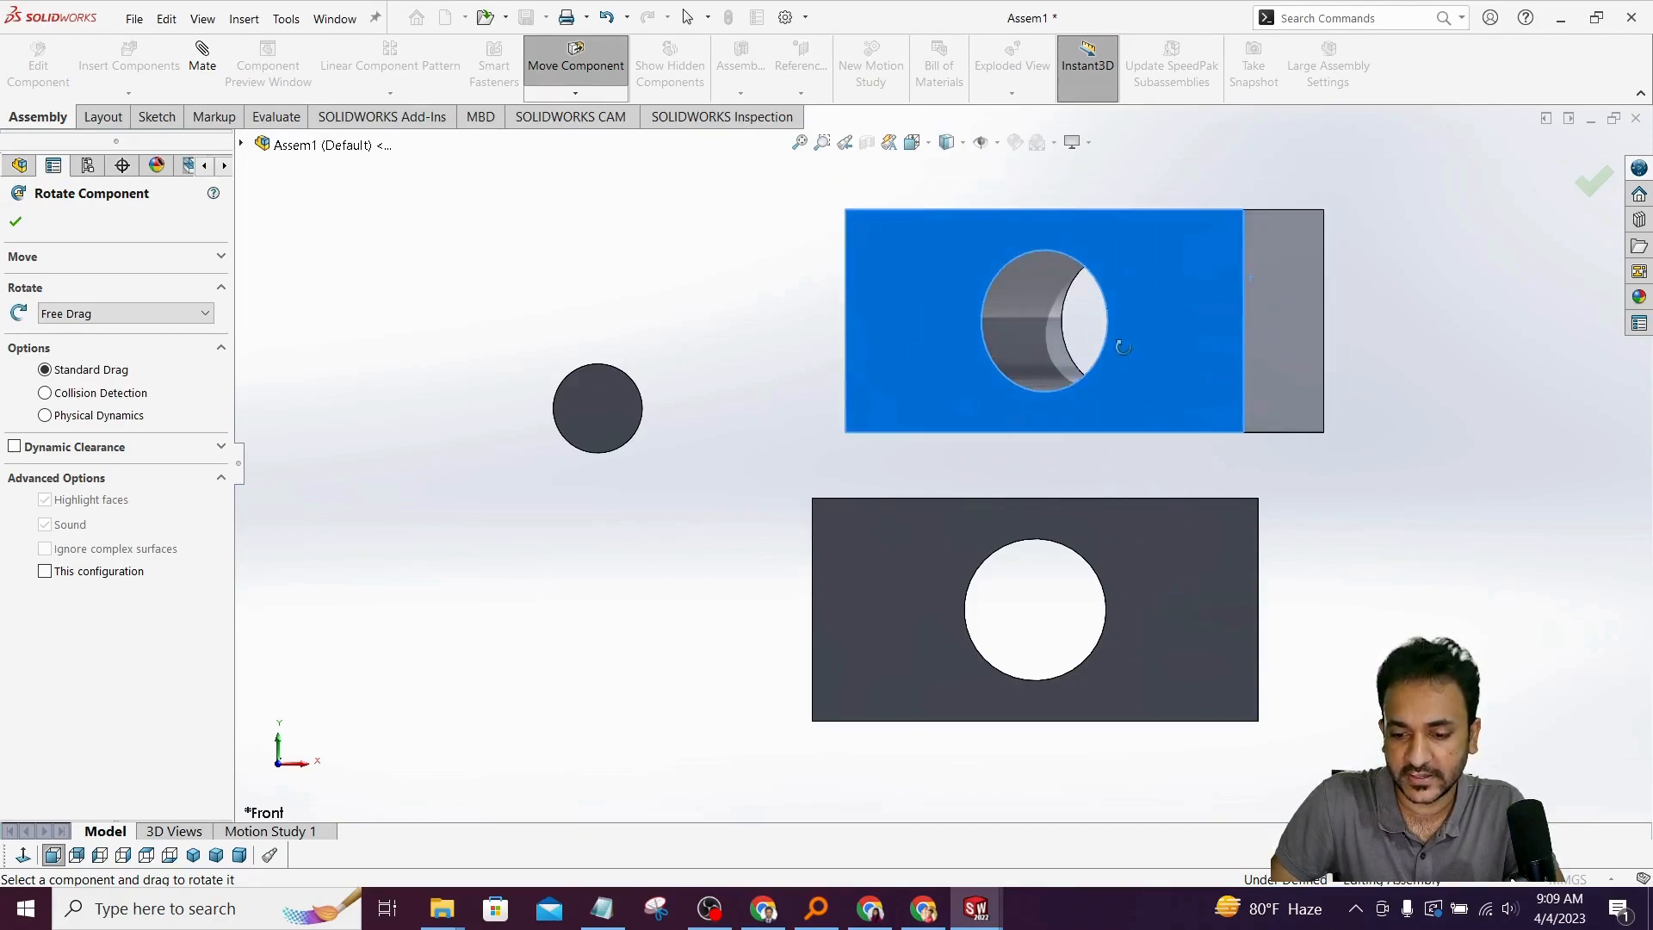
click(19, 220)
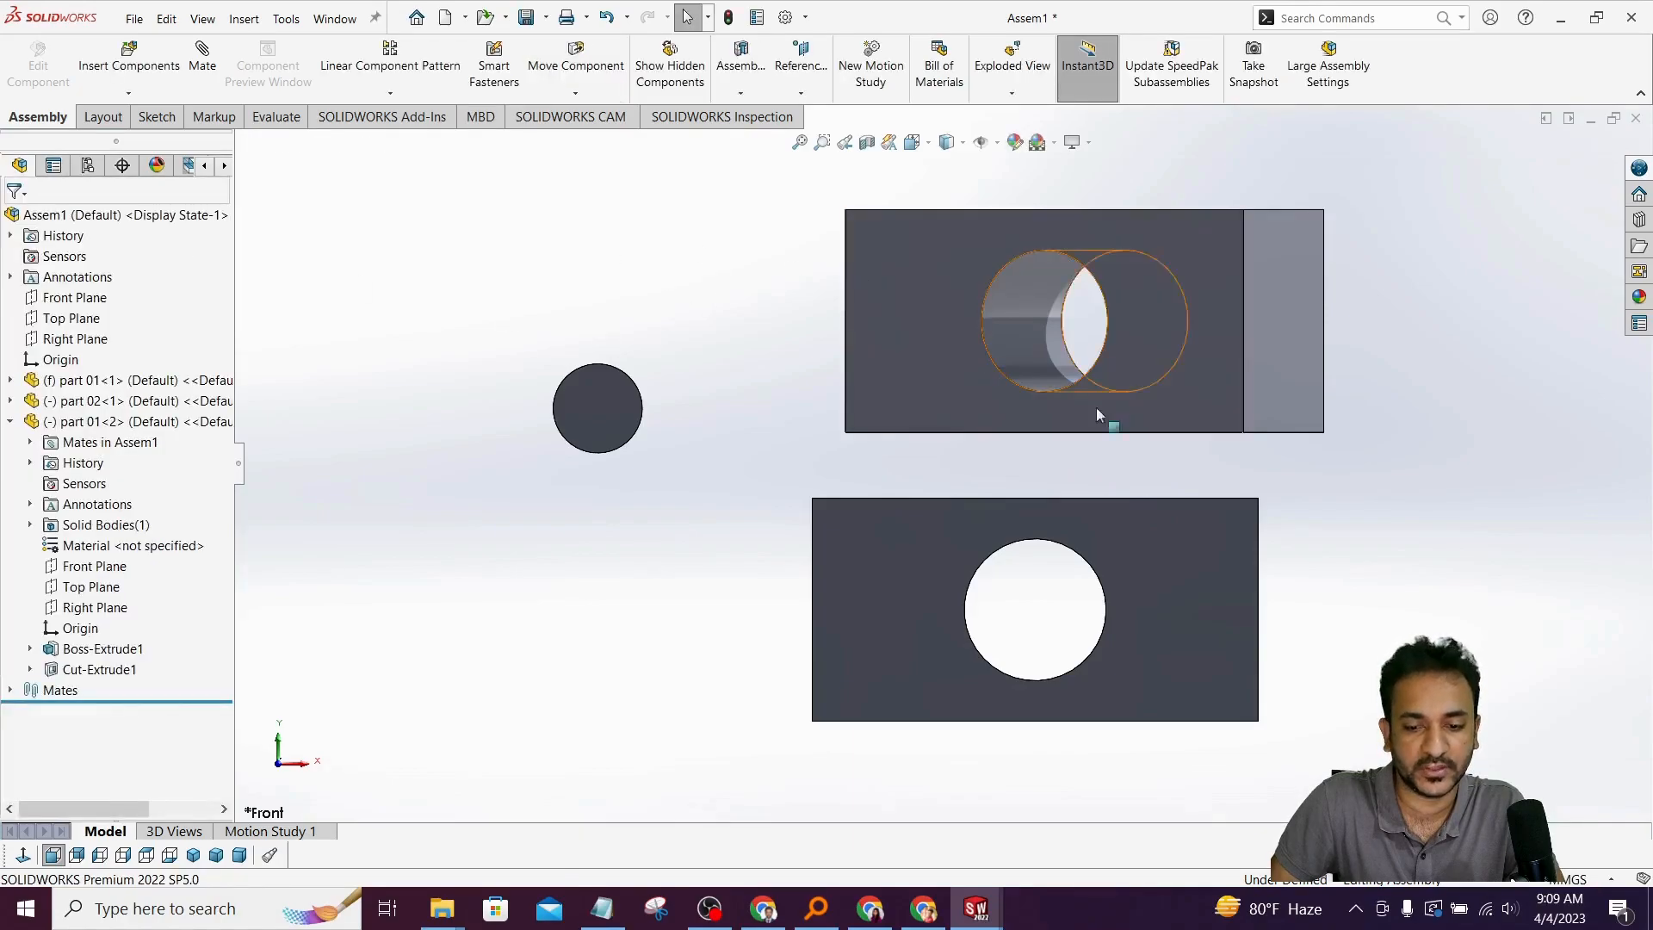
- Add a Parallel mate between the front faces of the upper and lower blocks
click(1171, 303)
click(466, 215)
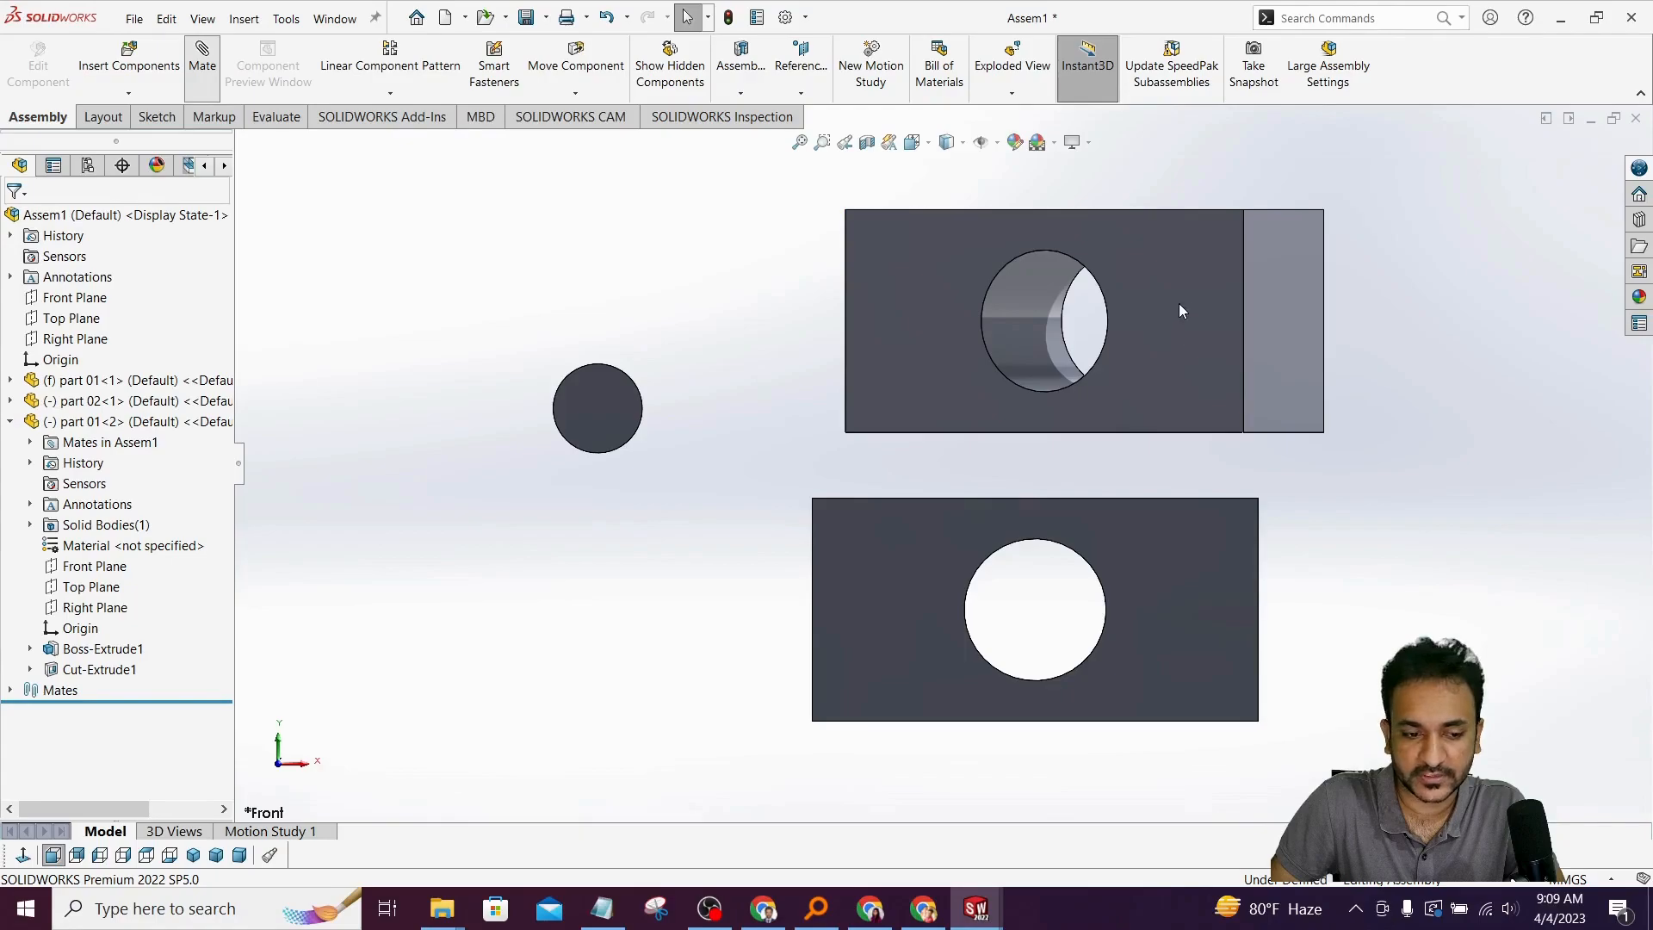
click(1157, 379)
click(1134, 545)
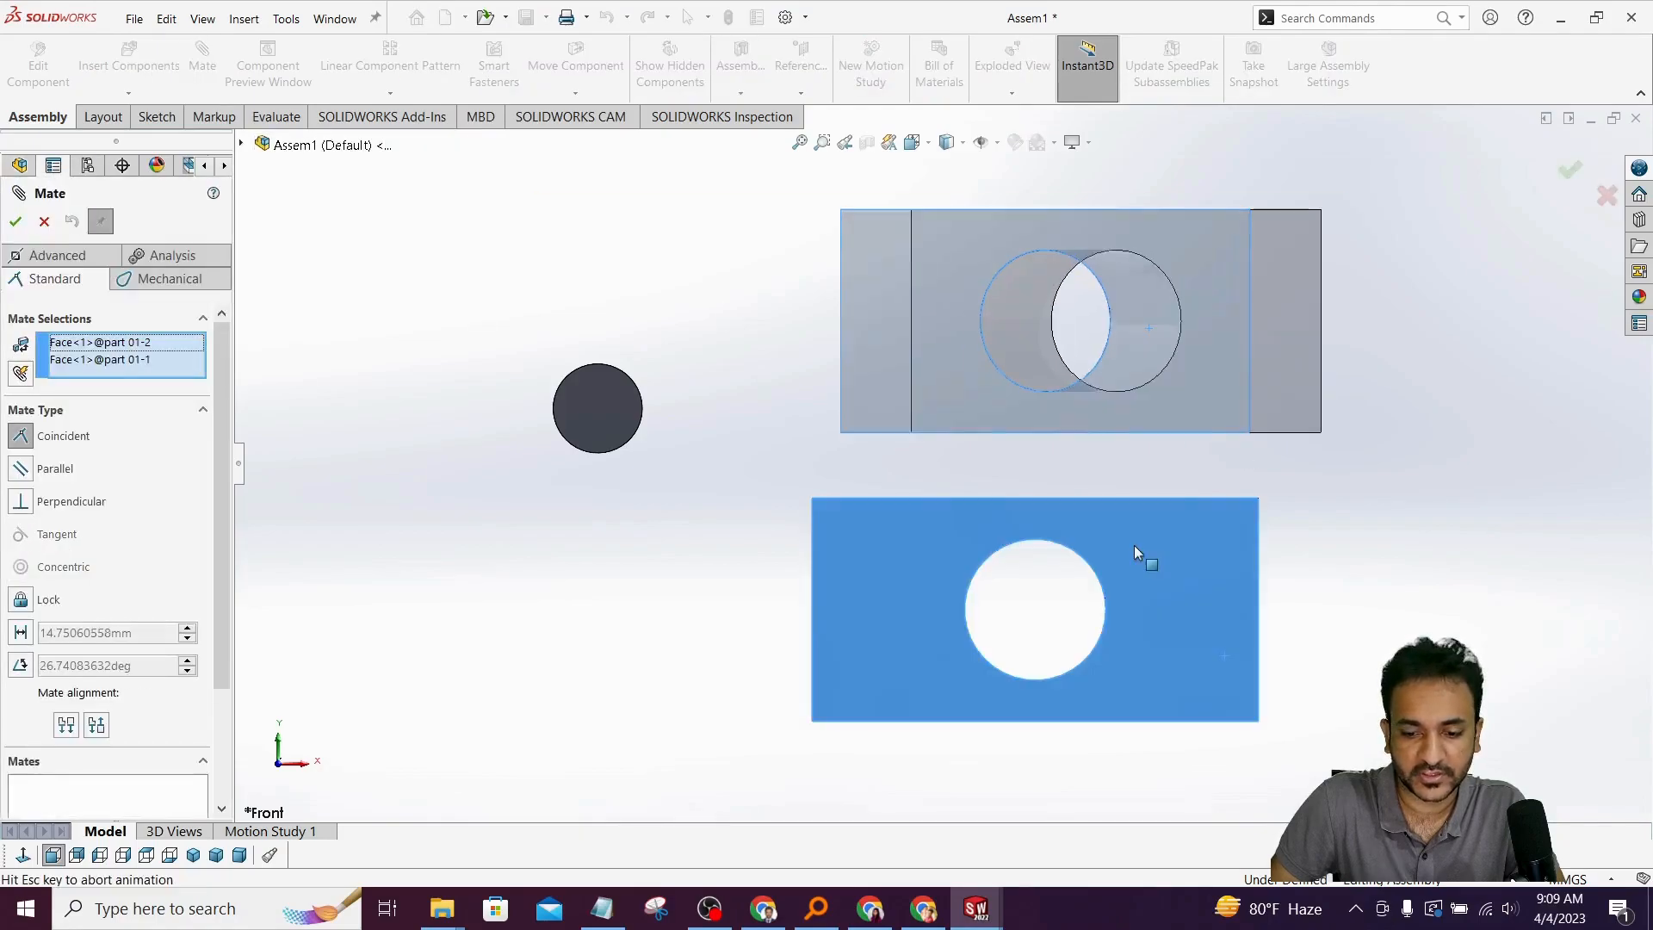
click(20, 469)
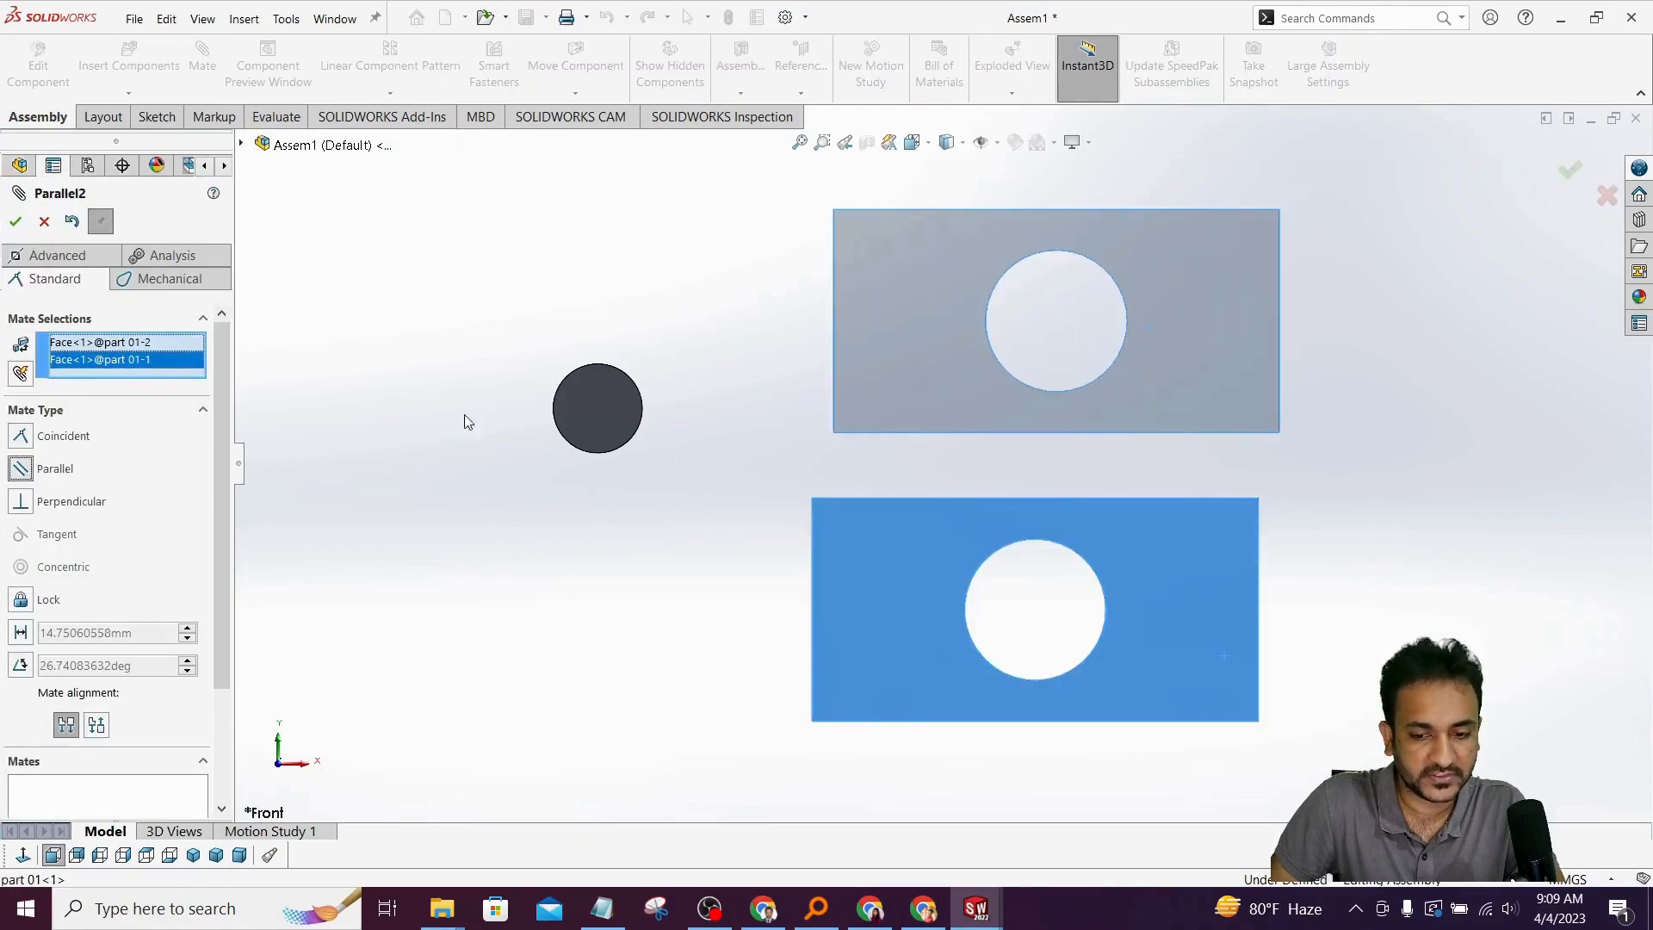
click(15, 222)
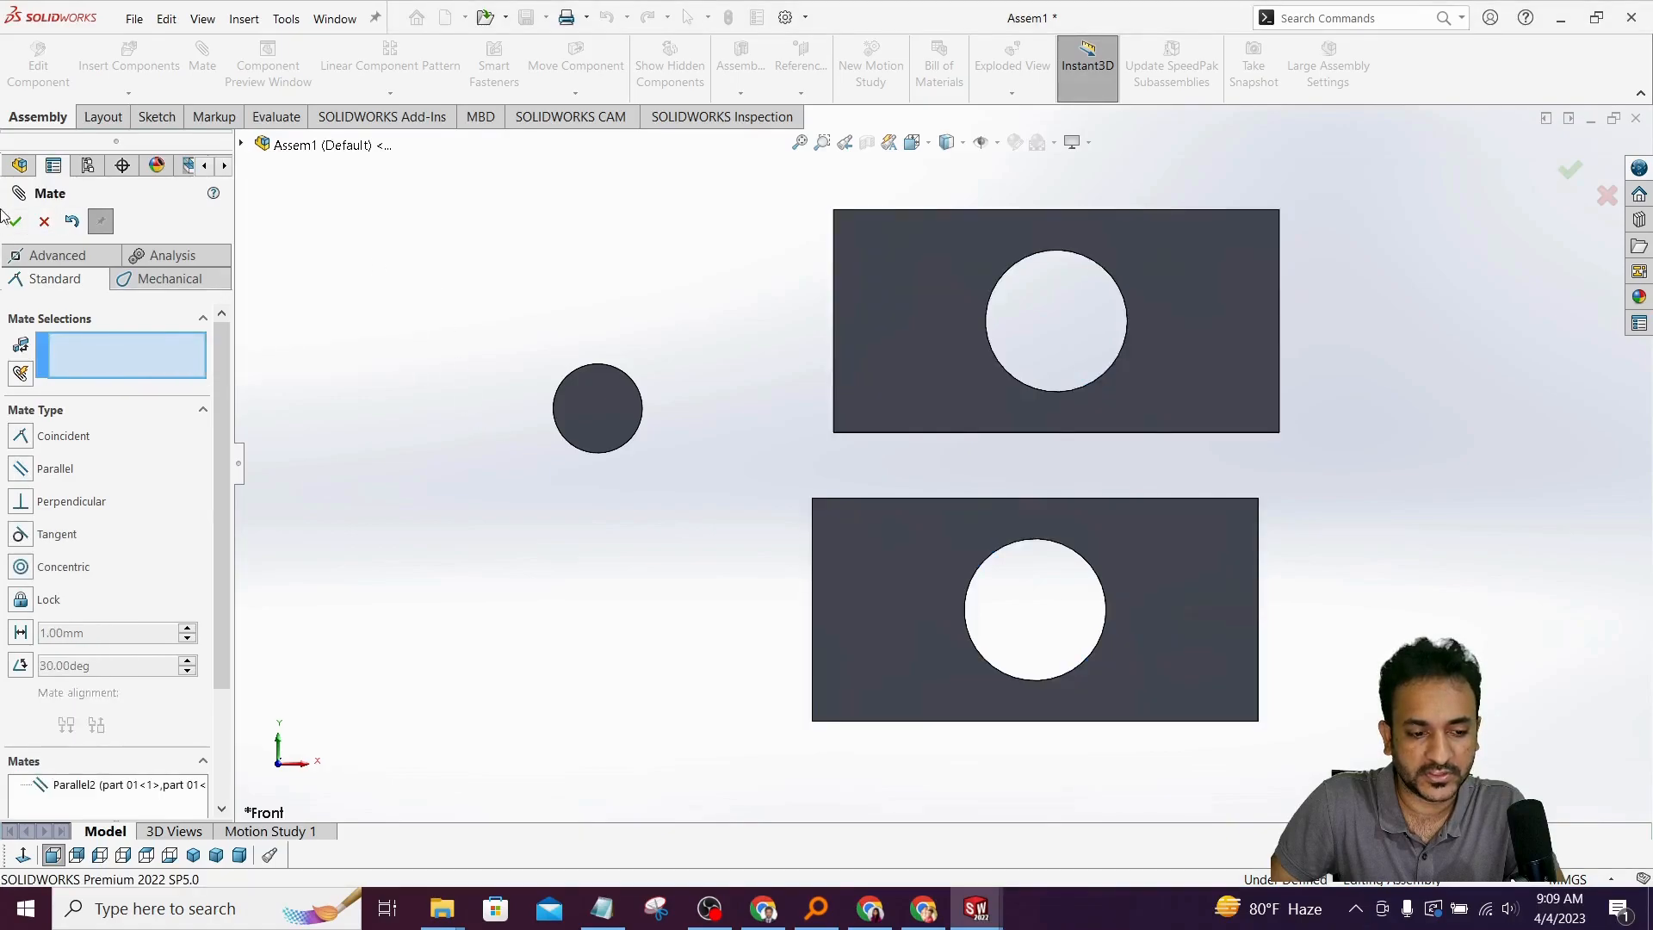
key(Escape)
- Test whether the upper block can still be turned by using Rotate Component on it
click(576, 93)
click(591, 132)
drag(1280, 355, 1196, 456)
scroll(1195, 455, up, 2)
middle_drag(1195, 455, 1140, 516)
drag(1196, 345, 1250, 108)
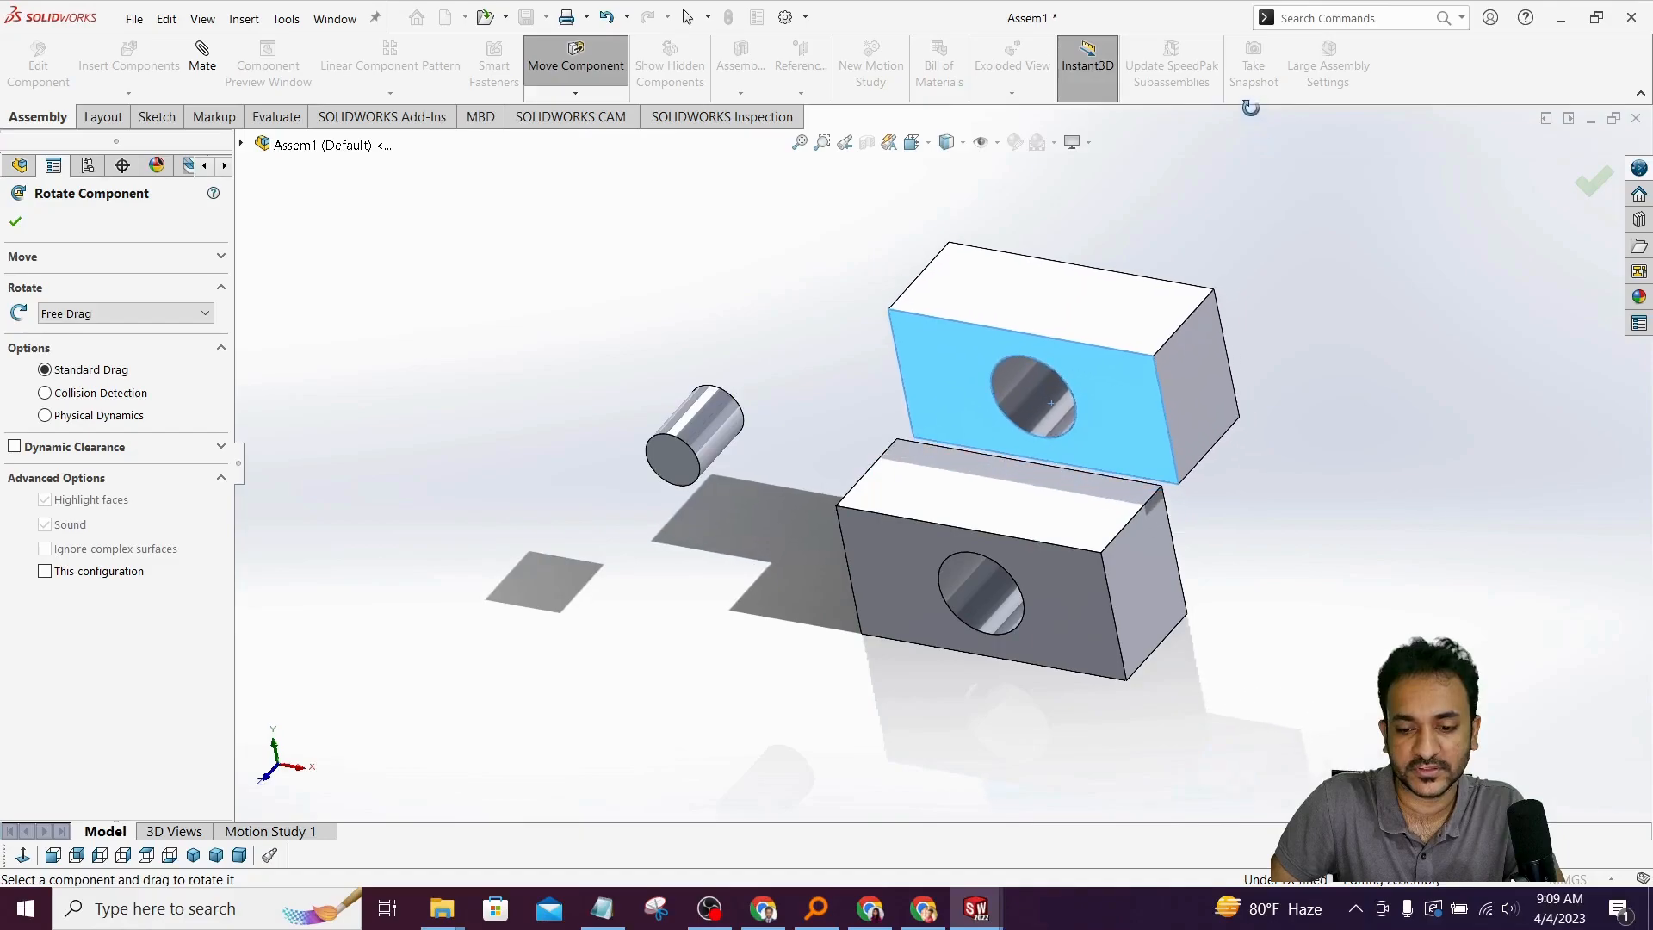
click(18, 222)
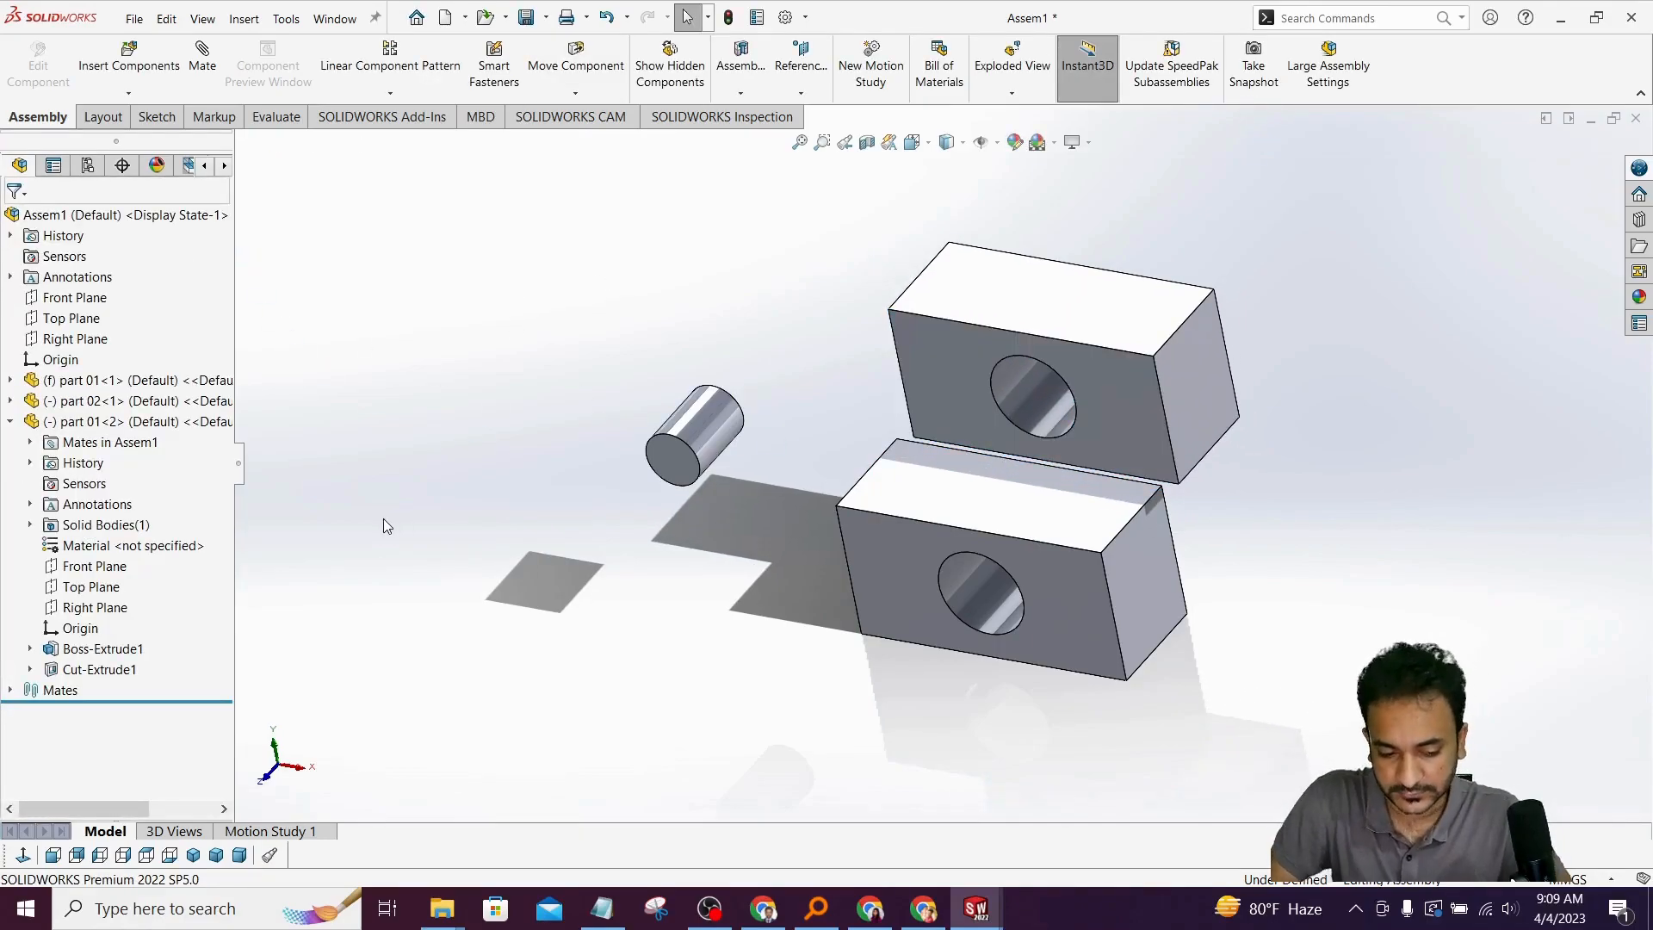
- Delete the Parallel mate between the two blocks' front faces
click(30, 442)
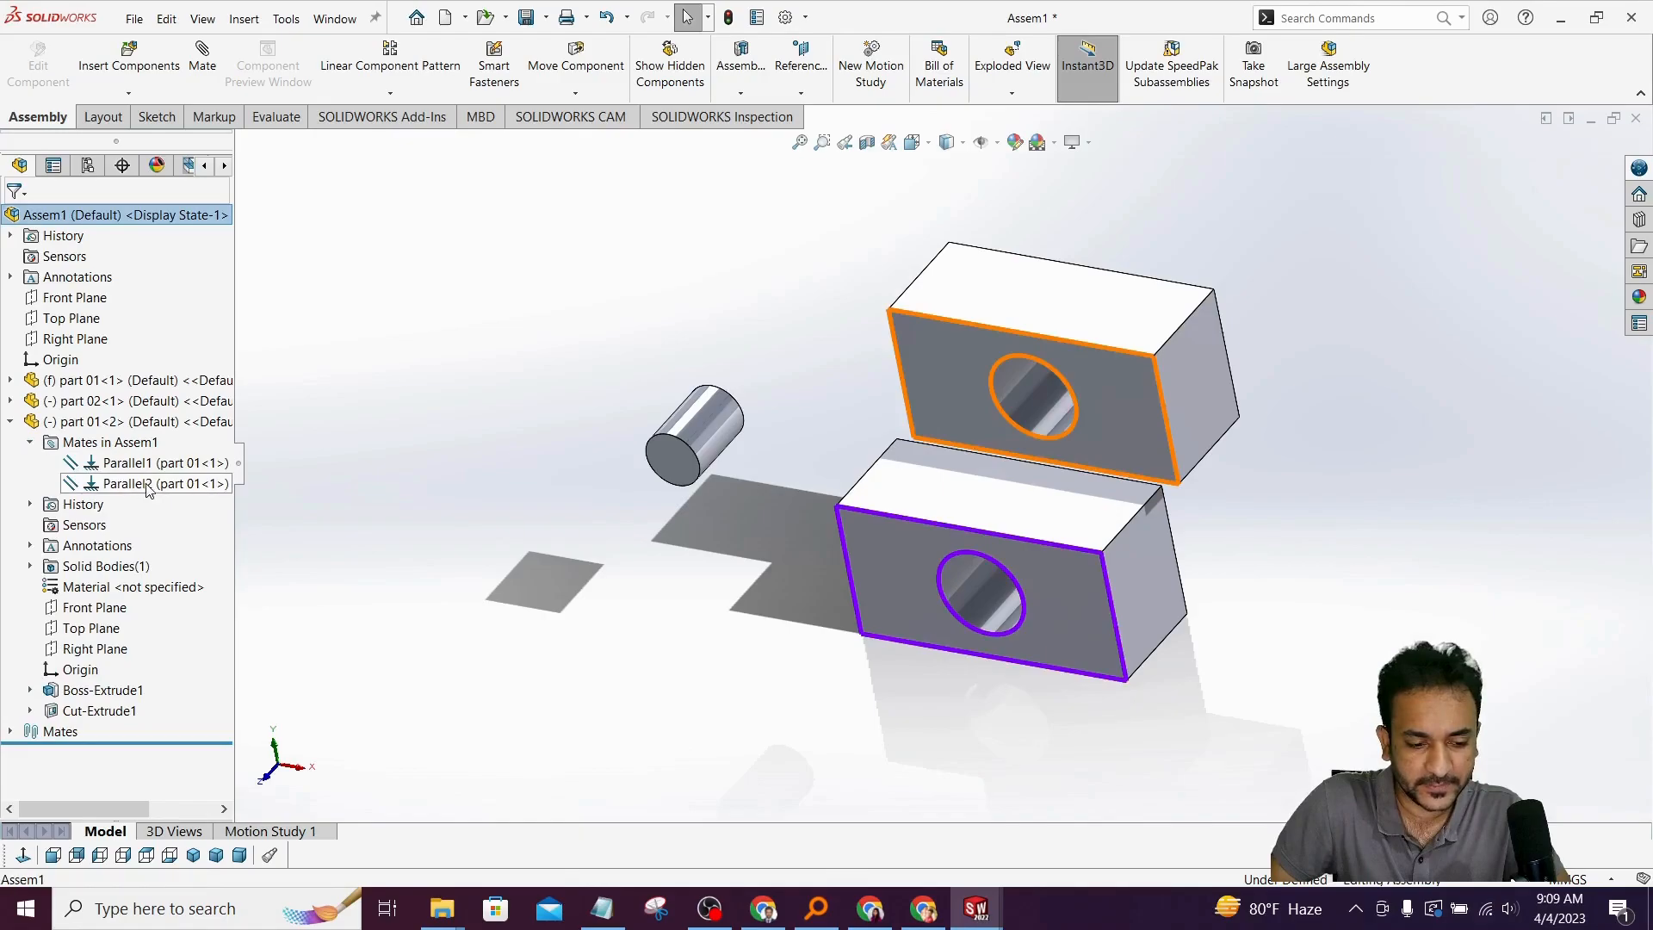
right_click(125, 483)
click(201, 562)
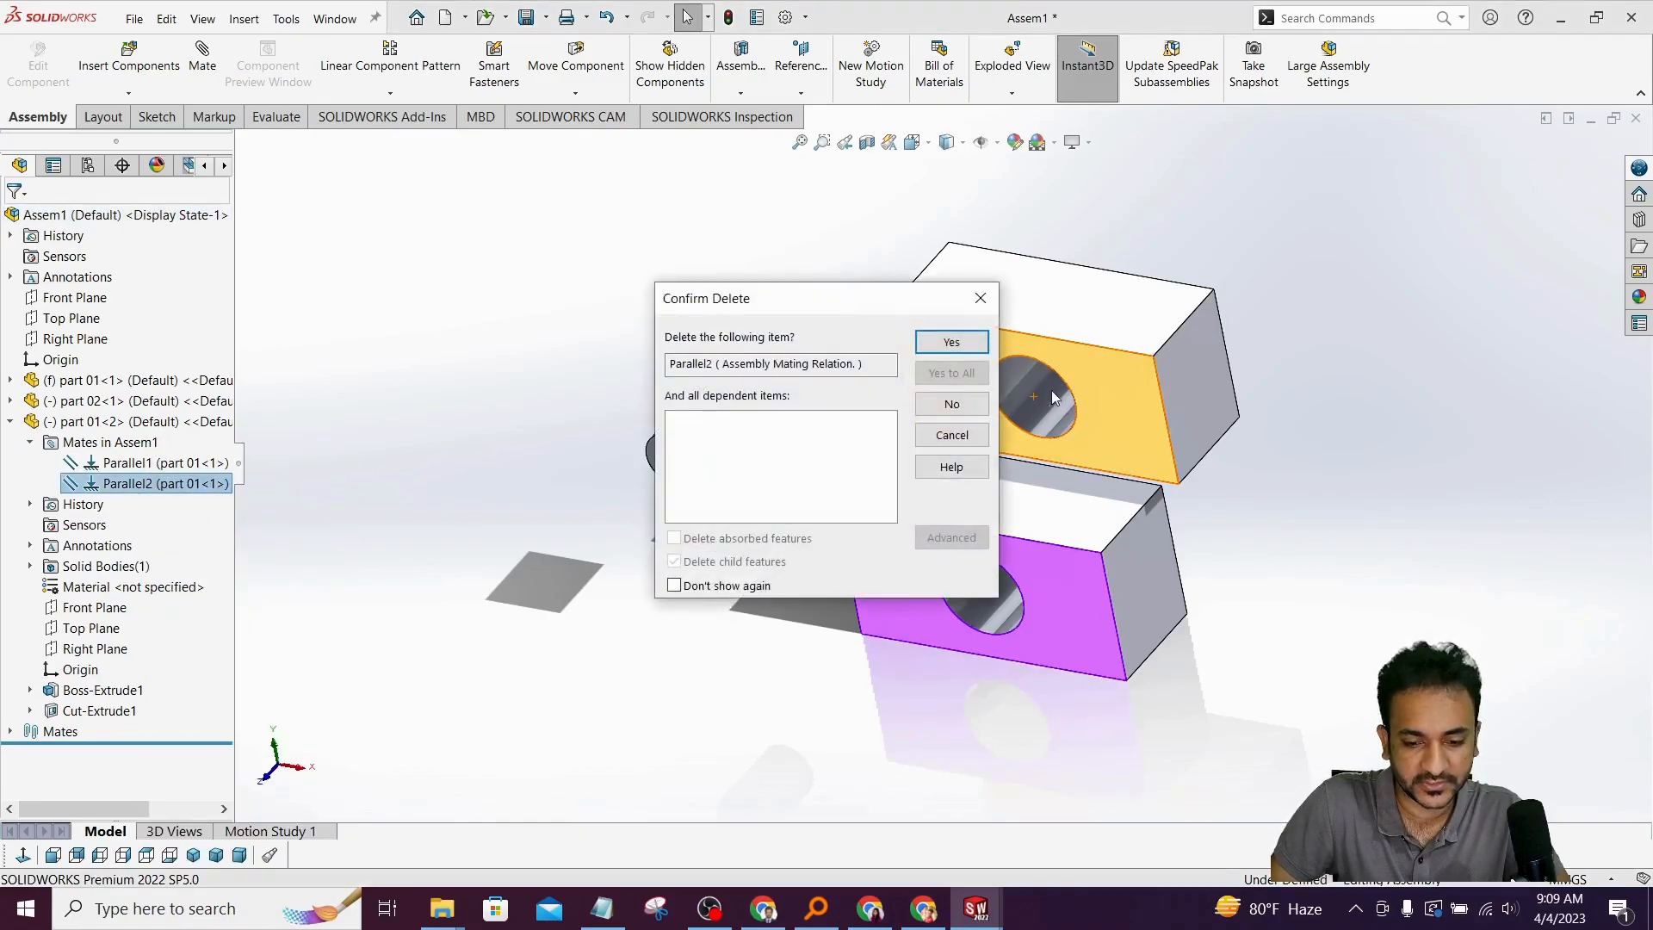
click(951, 344)
- Delete the Parallel mate between the lower block's top face and the upper block's bottom face
middle_drag(1033, 545, 1003, 473)
click(140, 465)
middle_drag(1266, 630, 1307, 625)
right_click(164, 465)
key(Escape)
key(Escape)
click(164, 463)
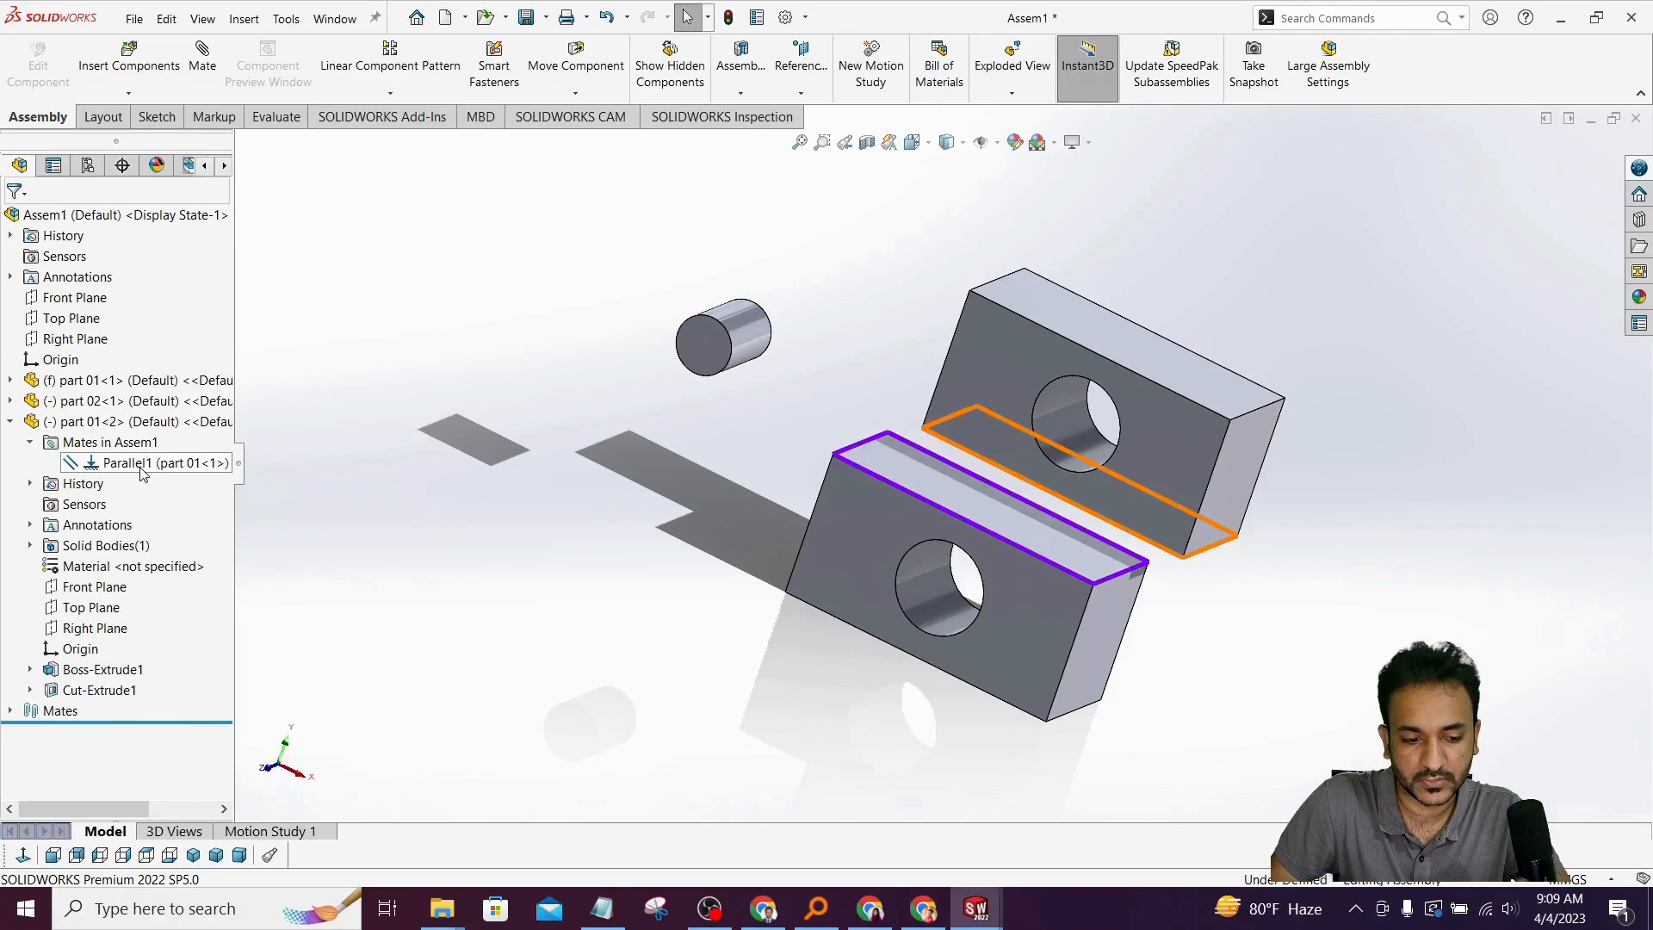
right_click(142, 465)
click(182, 542)
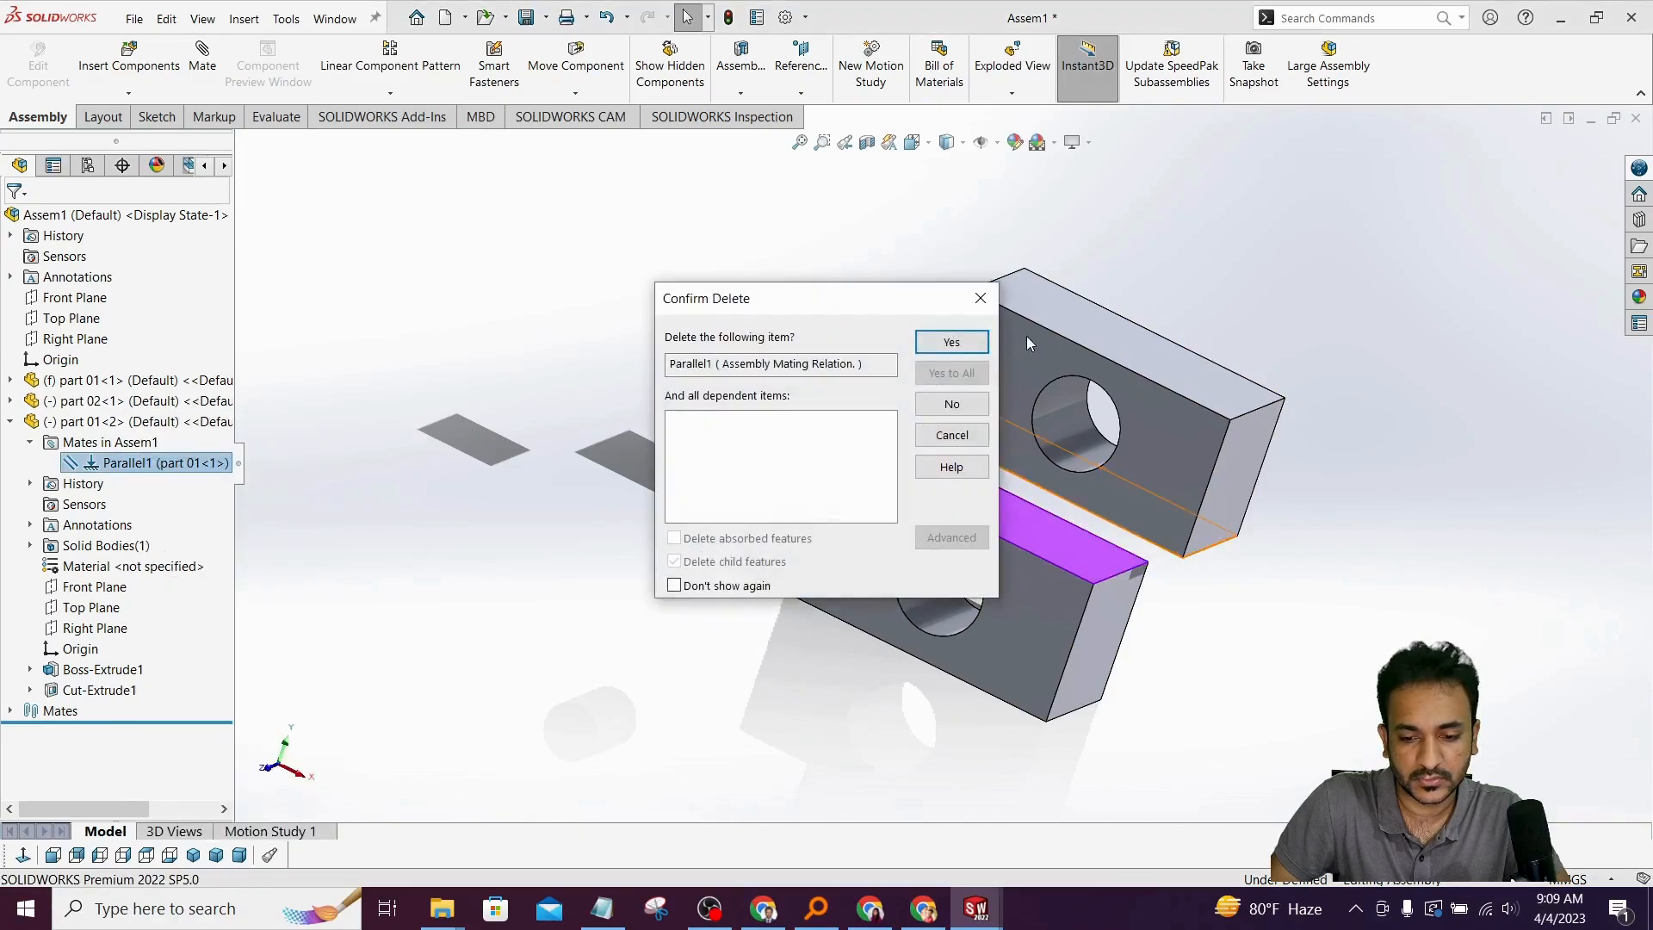
click(949, 343)
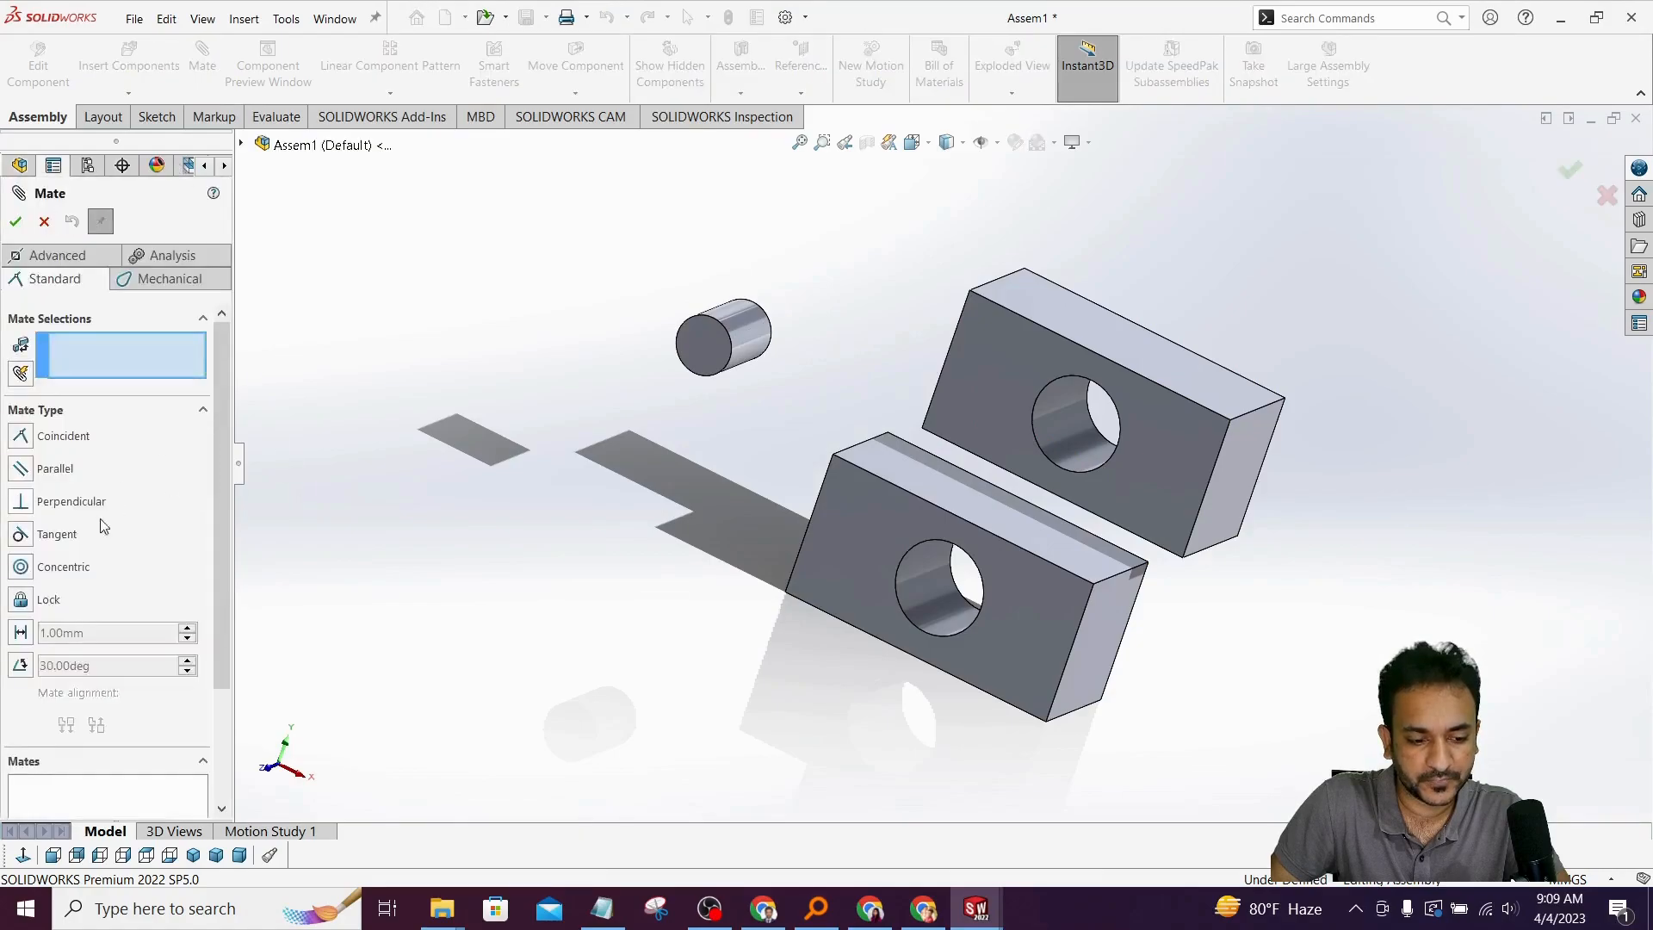
- Add a Perpendicular mate between the lower block's top face and the upper block's front face
click(1067, 552)
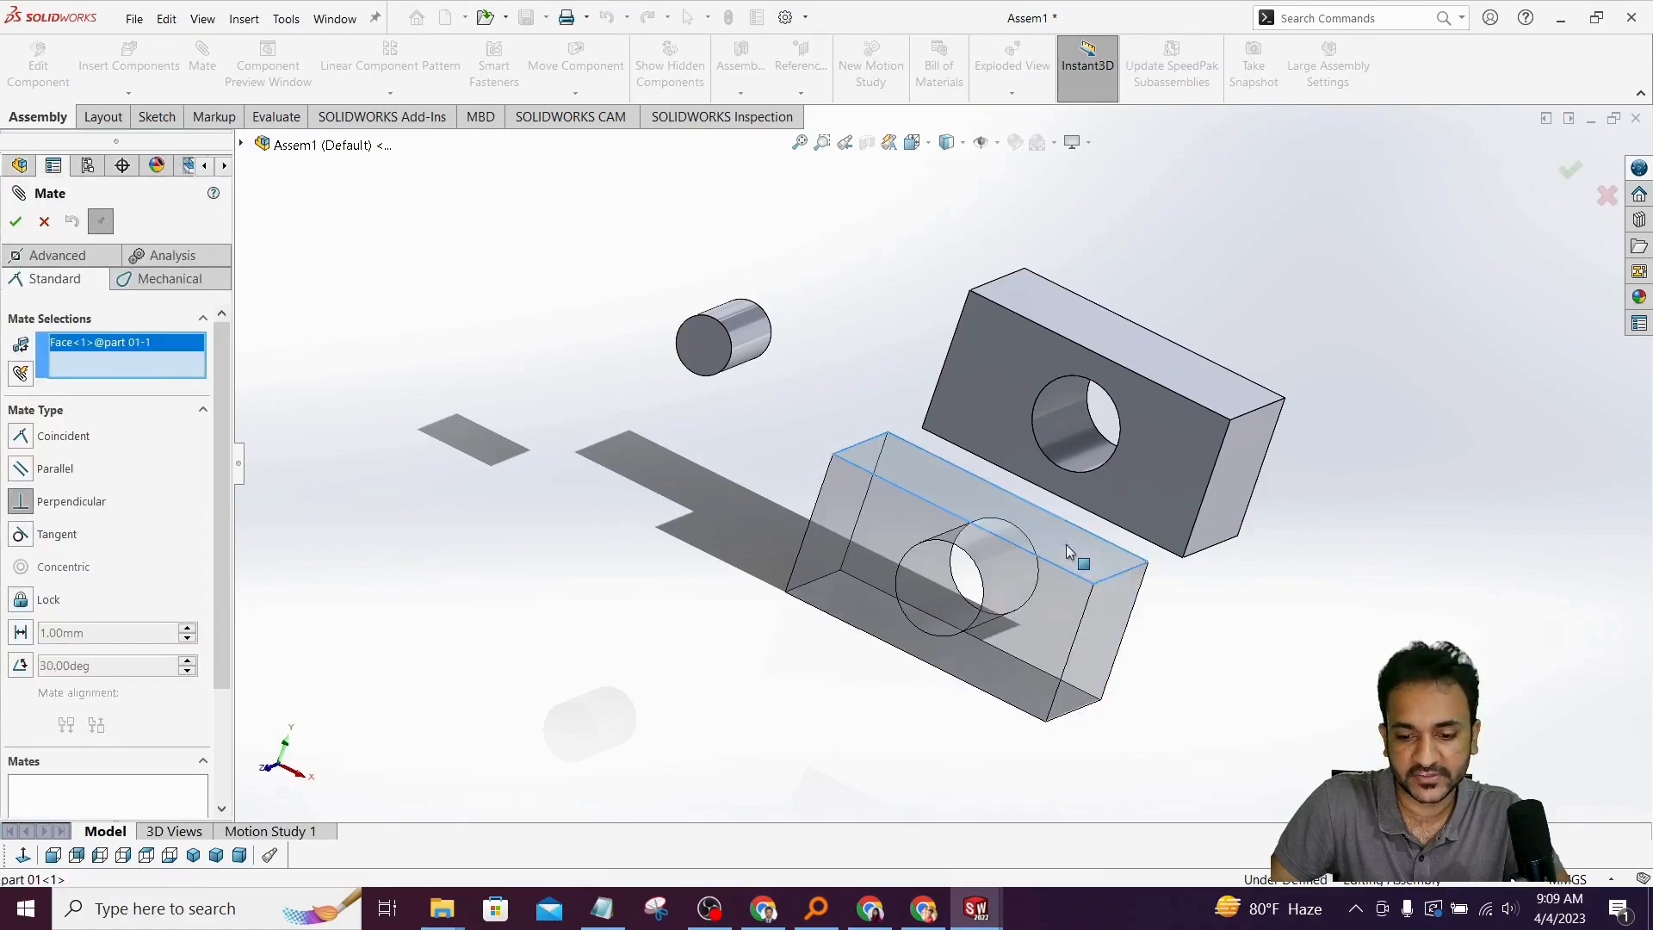
click(1234, 486)
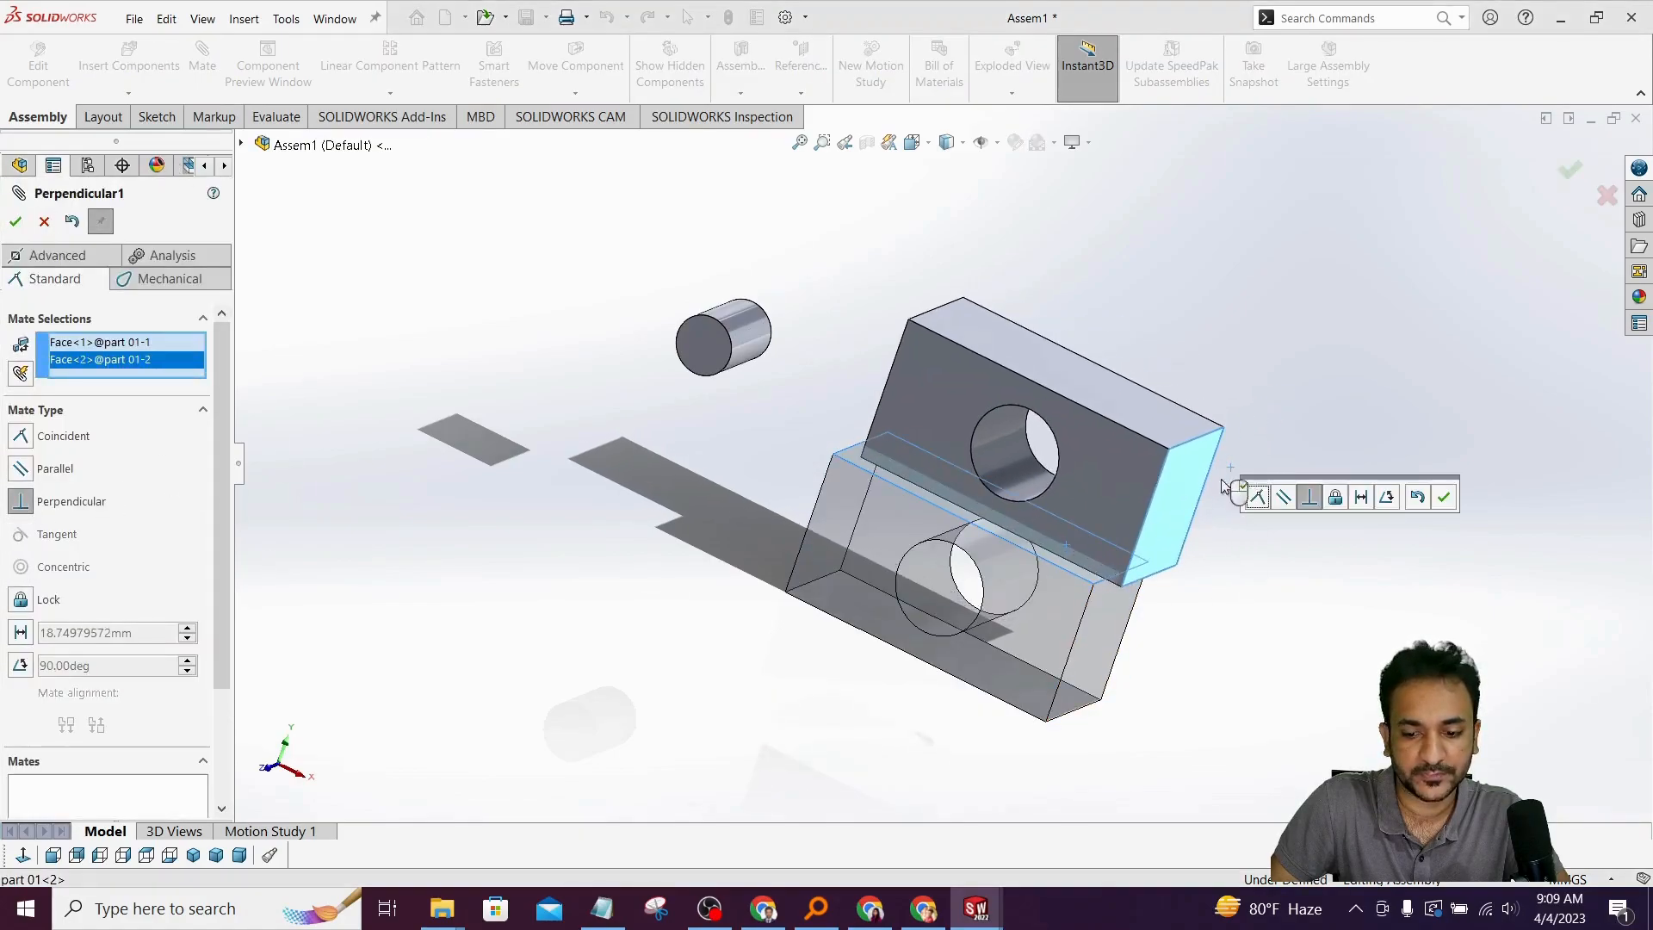
right_click(110, 369)
click(148, 390)
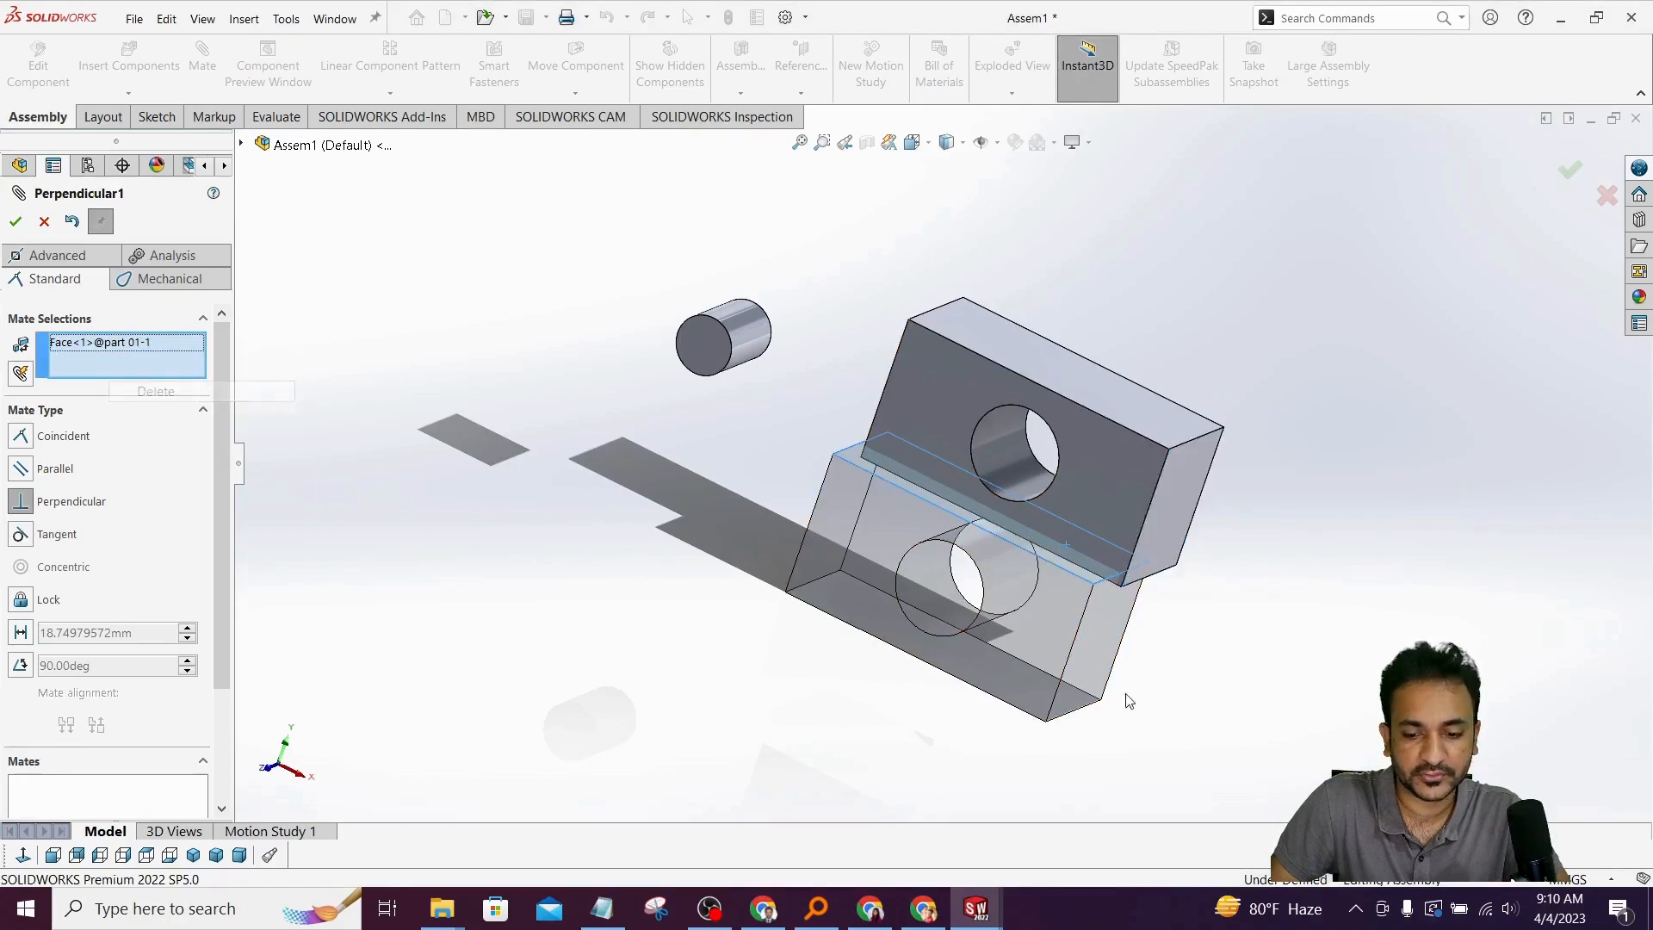
click(1109, 467)
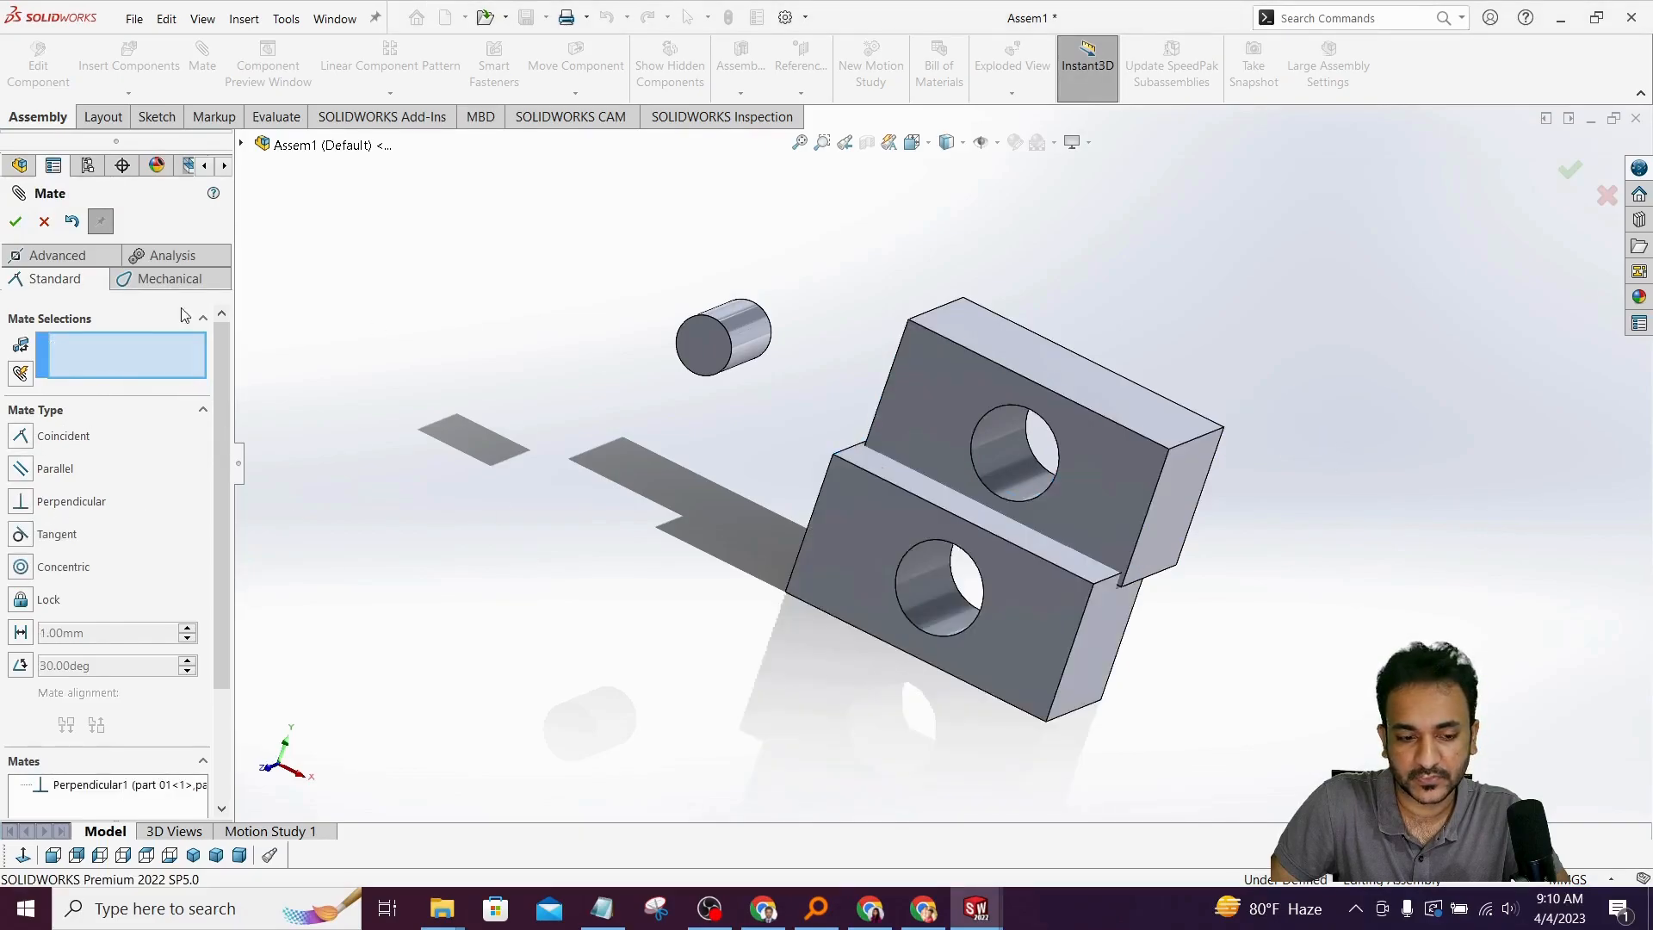
scroll(1128, 549, down, 2)
middle_drag(1104, 553, 1032, 482)
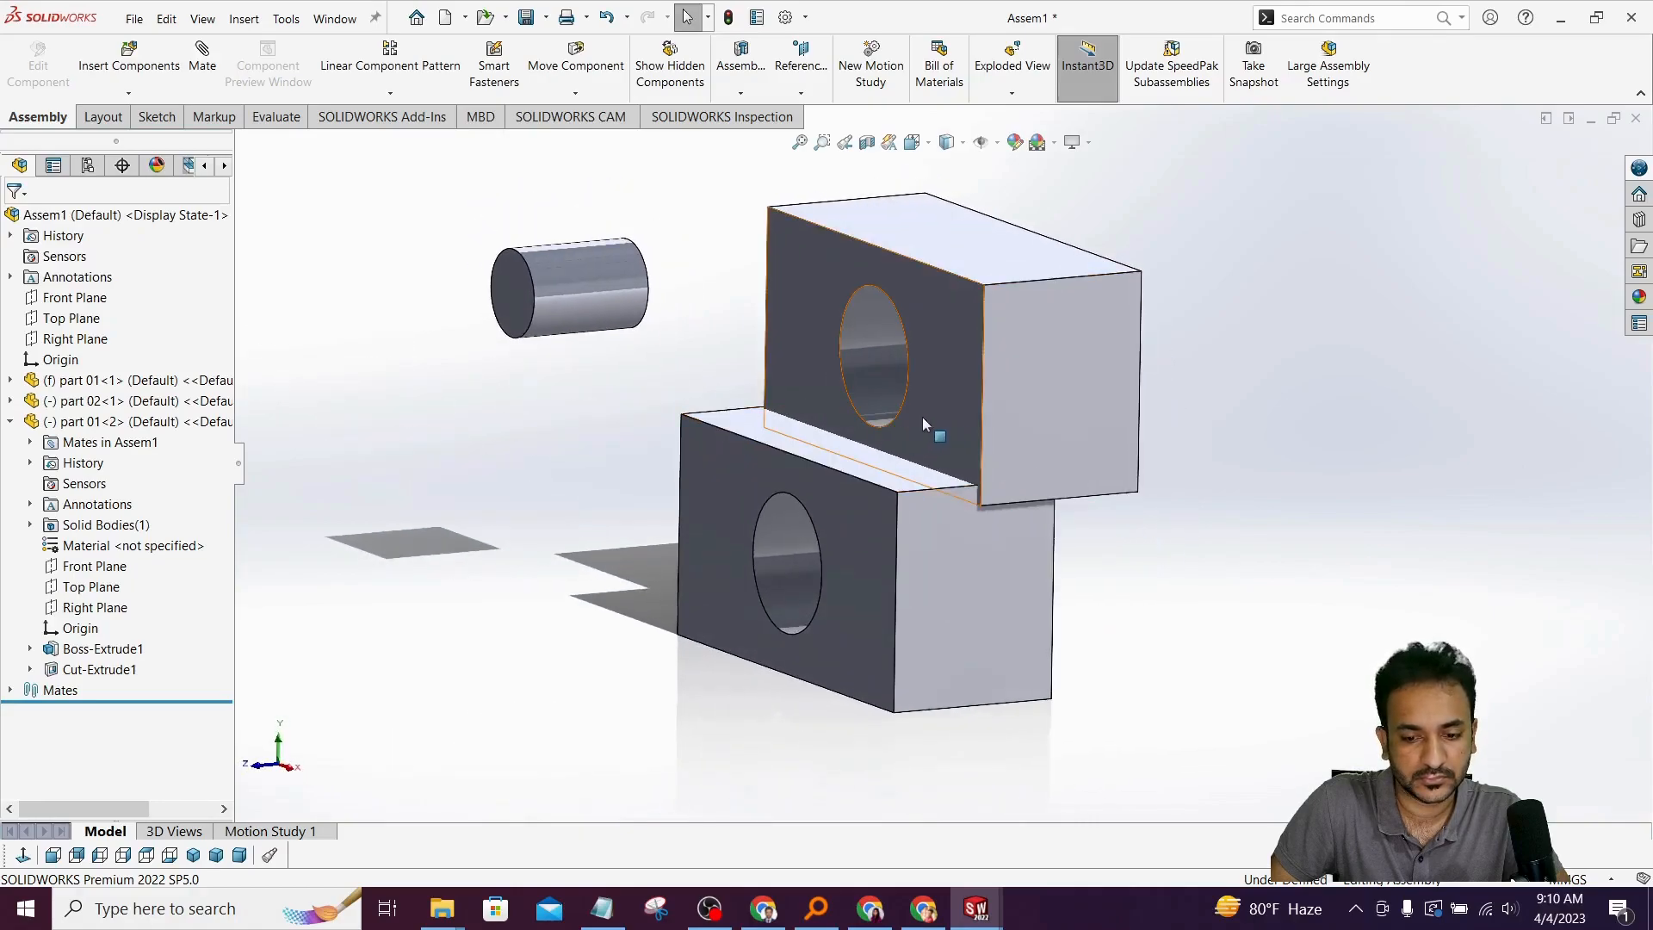
- Delete the Perpendicular mate between the two blocks
click(31, 443)
right_click(129, 462)
click(159, 520)
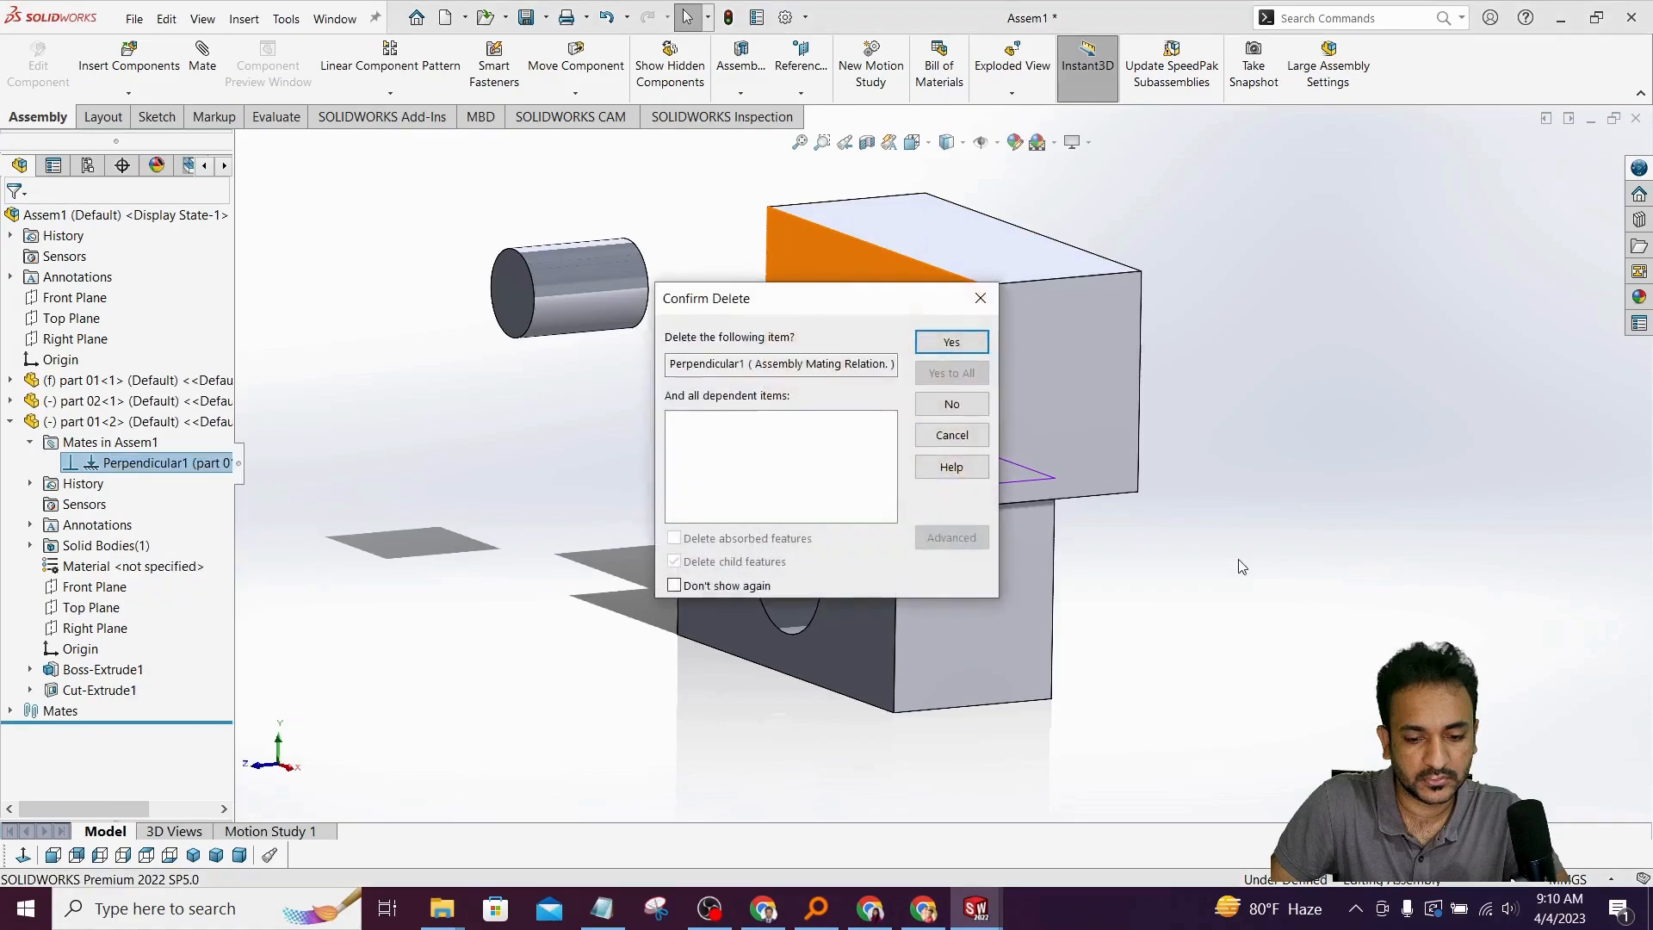
click(951, 342)
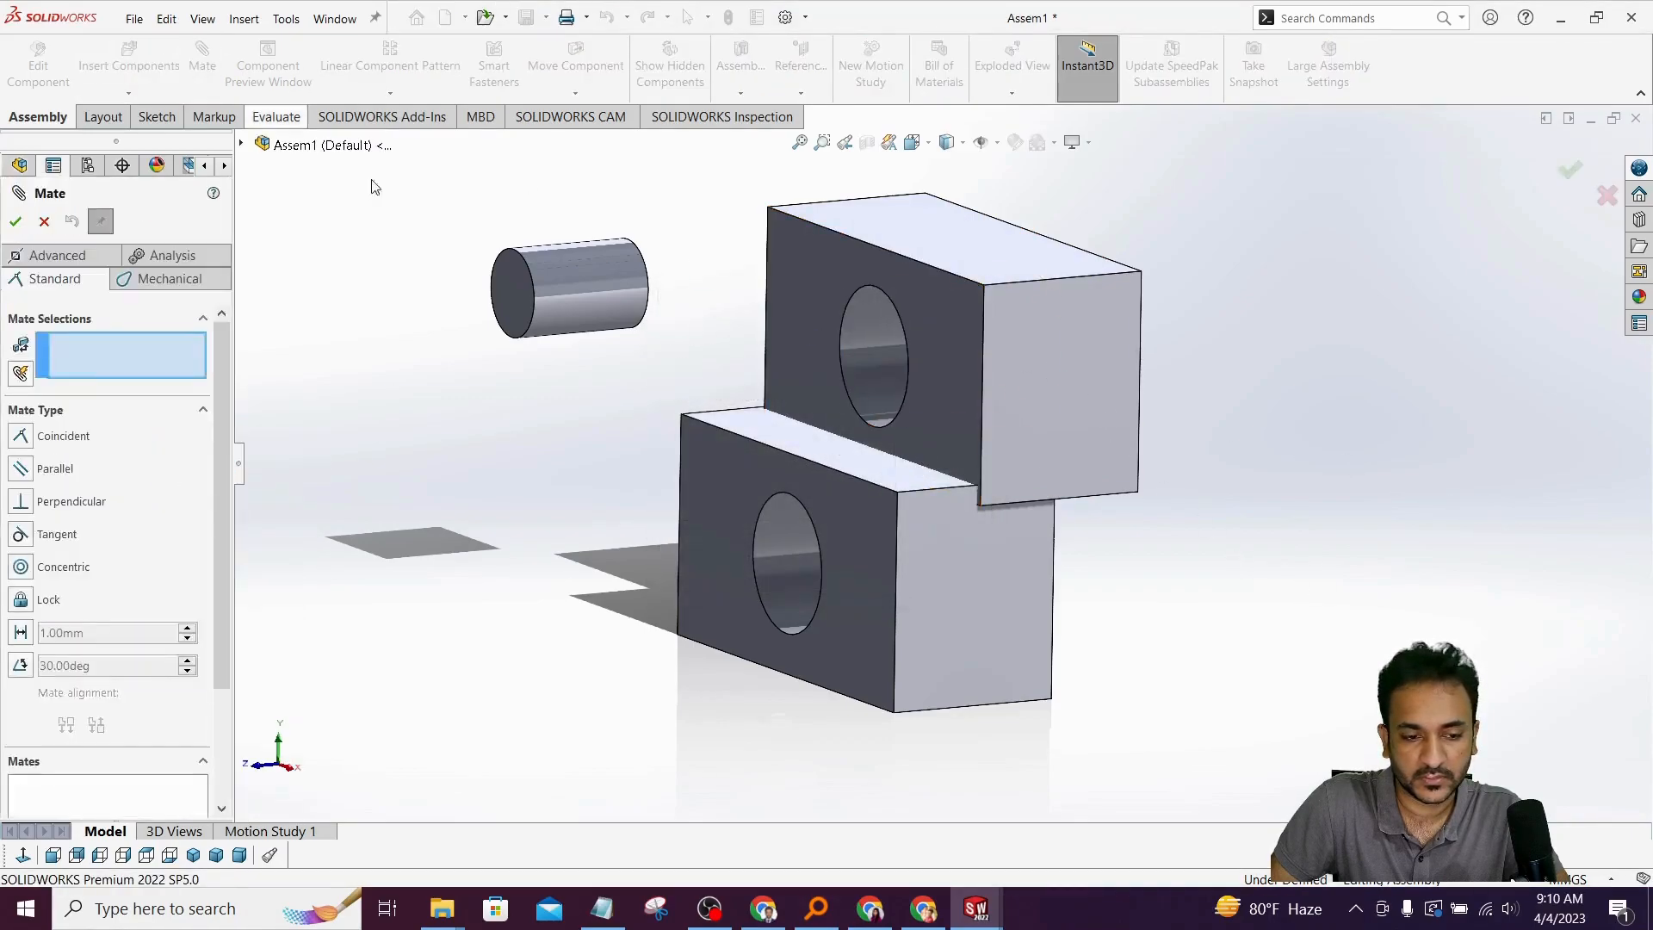
- Try a Perpendicular mate between the lower block's top face and the upper block's top face
click(848, 449)
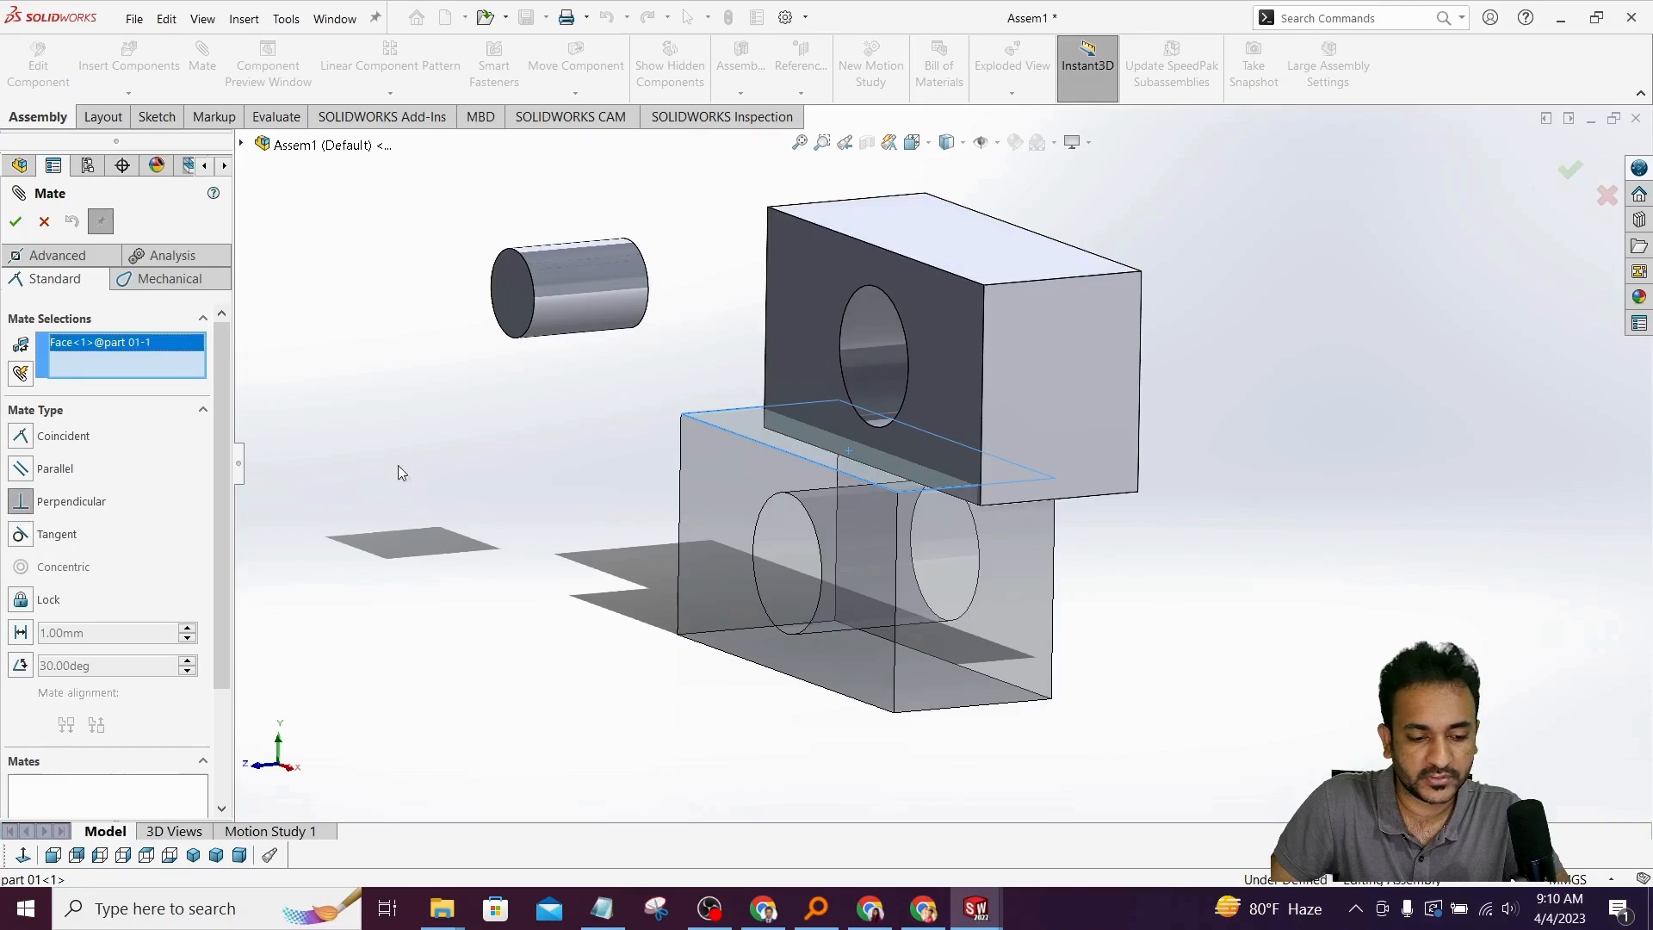
click(958, 227)
middle_drag(880, 463, 644, 515)
scroll(769, 450, down, 4)
middle_drag(768, 450, 855, 439)
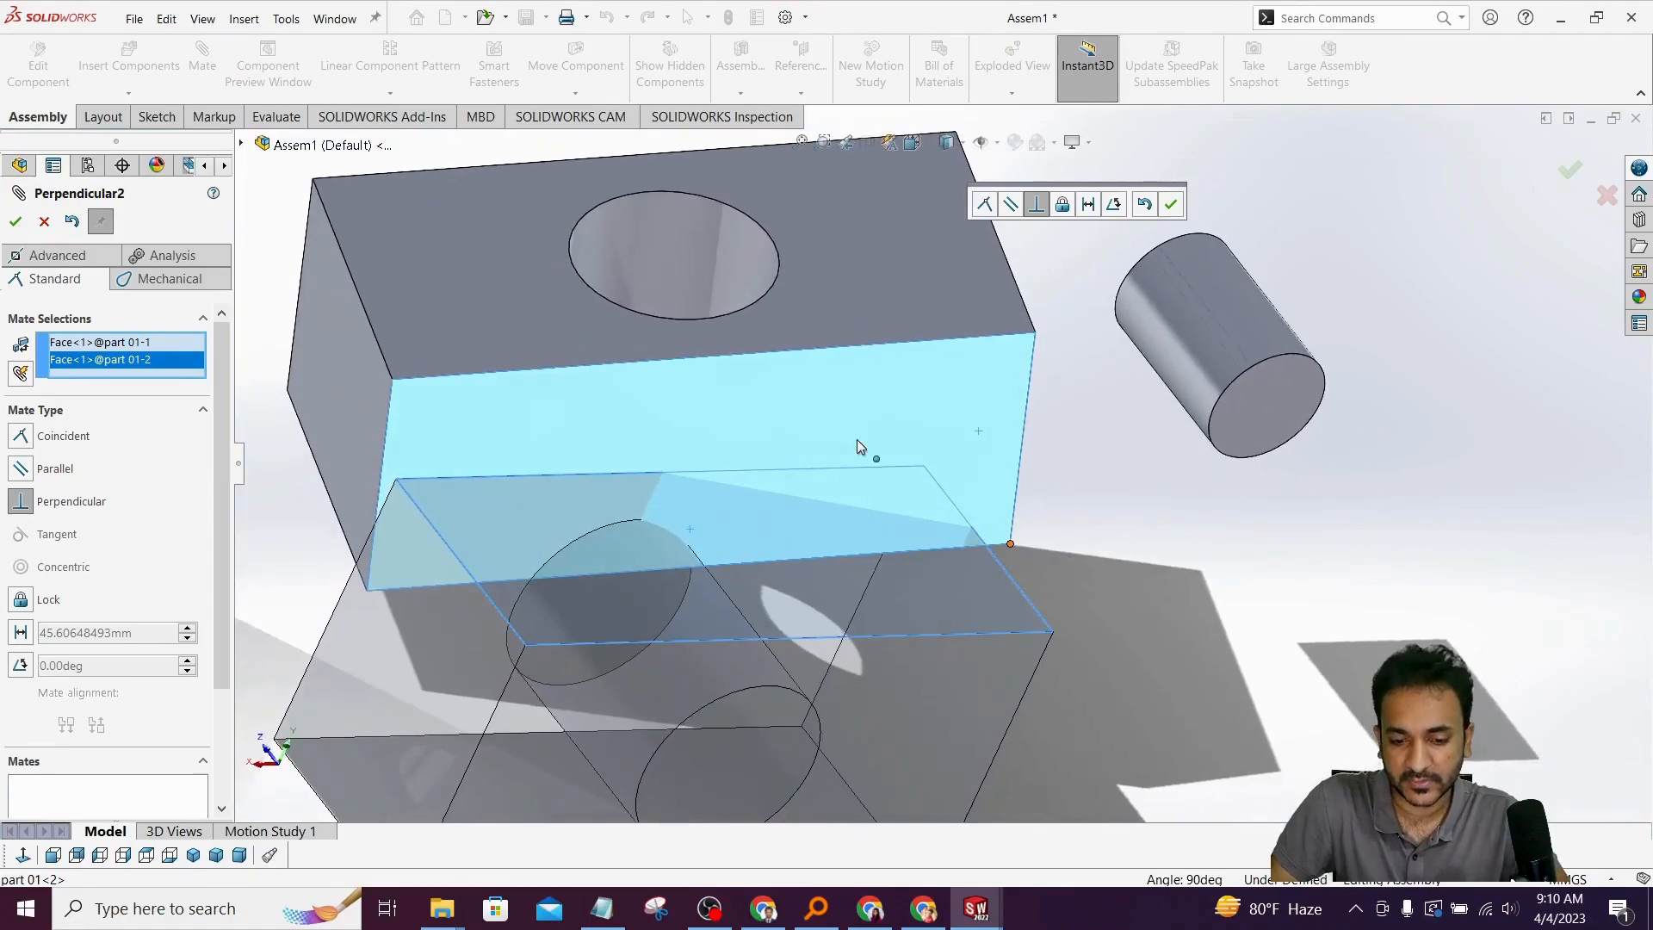
click(43, 221)
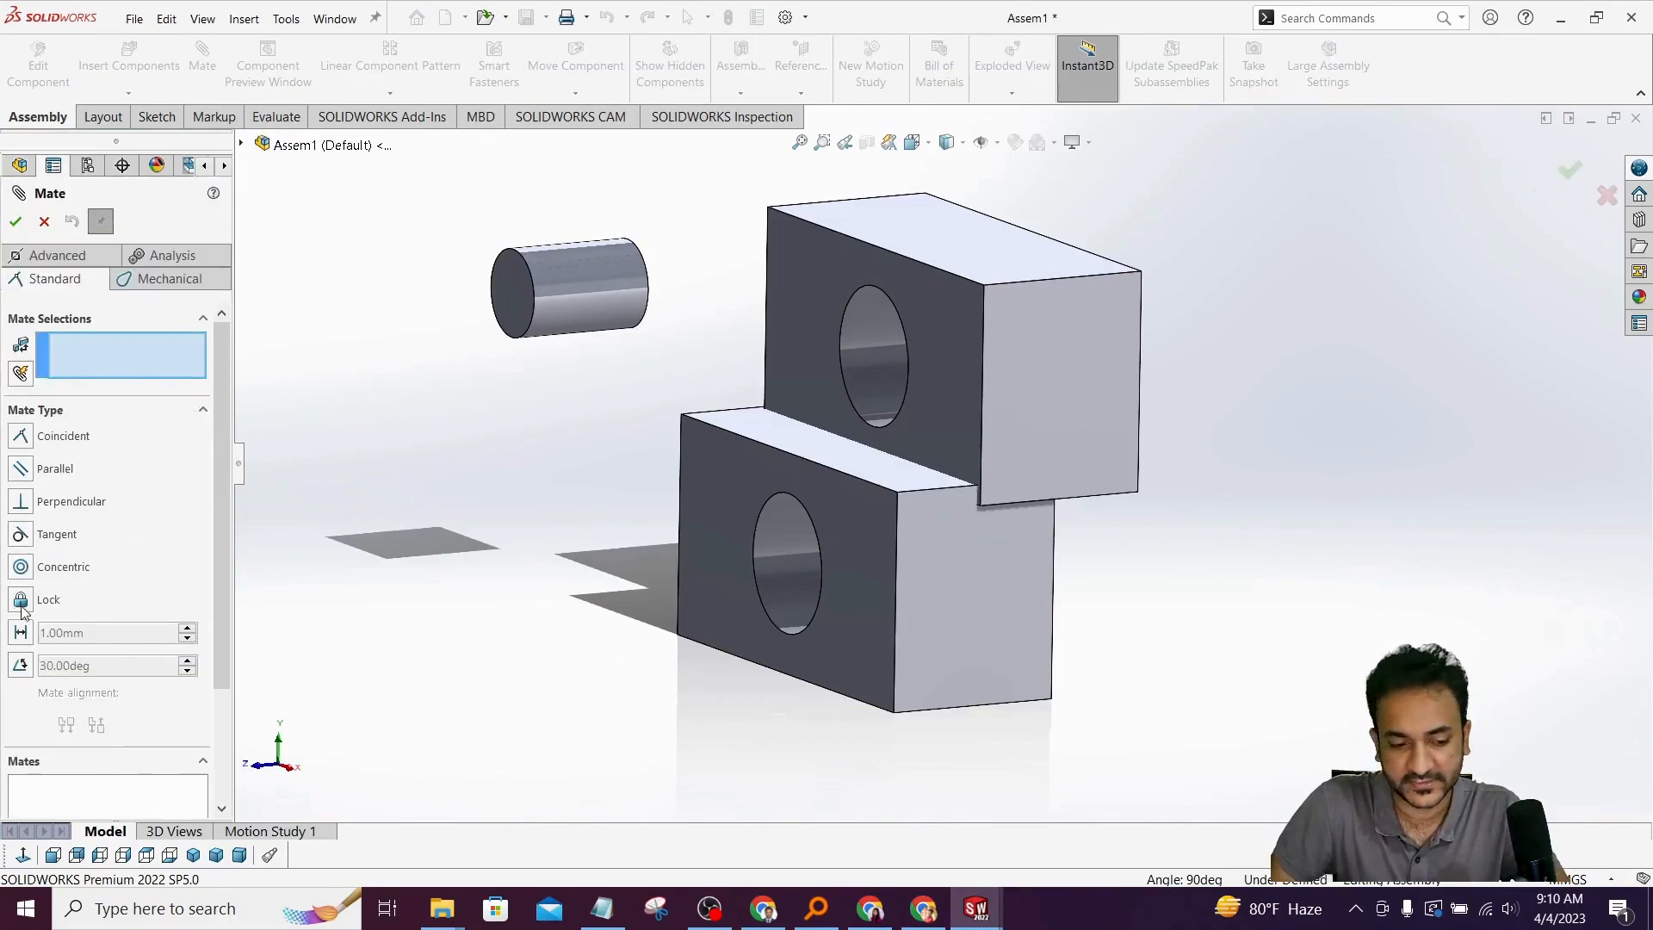
- Add a Tangent mate between the lower block's hole surface and the cylinder's outer surface
middle_drag(847, 493, 920, 476)
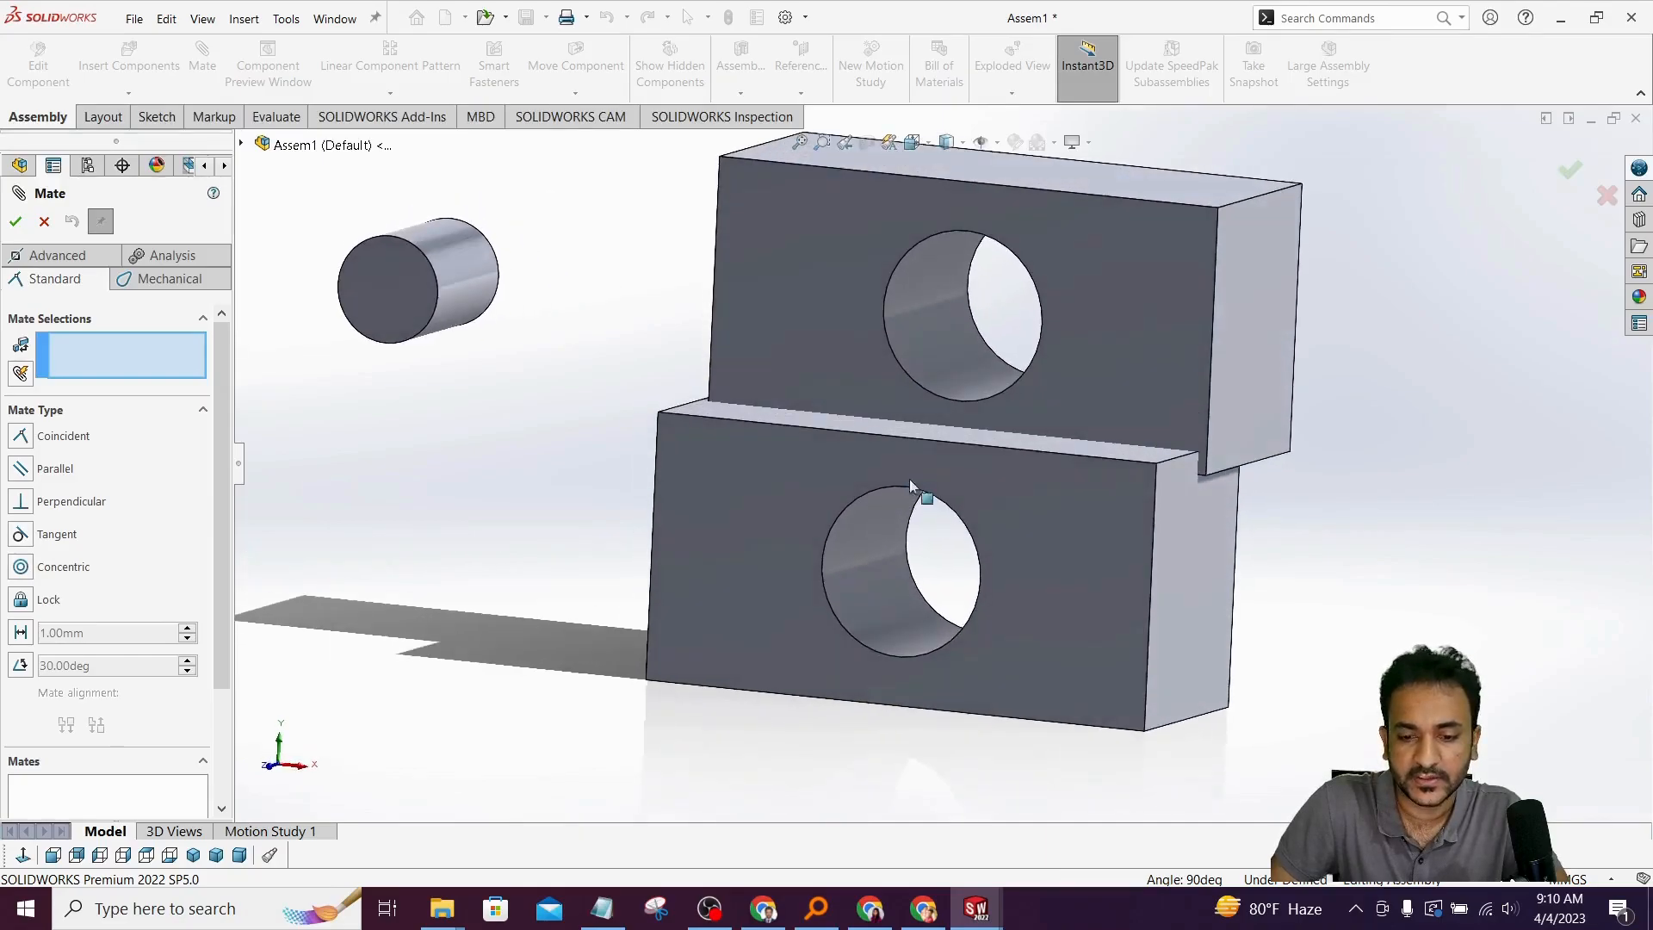
scroll(1104, 473, down, 1)
middle_drag(1033, 463, 962, 475)
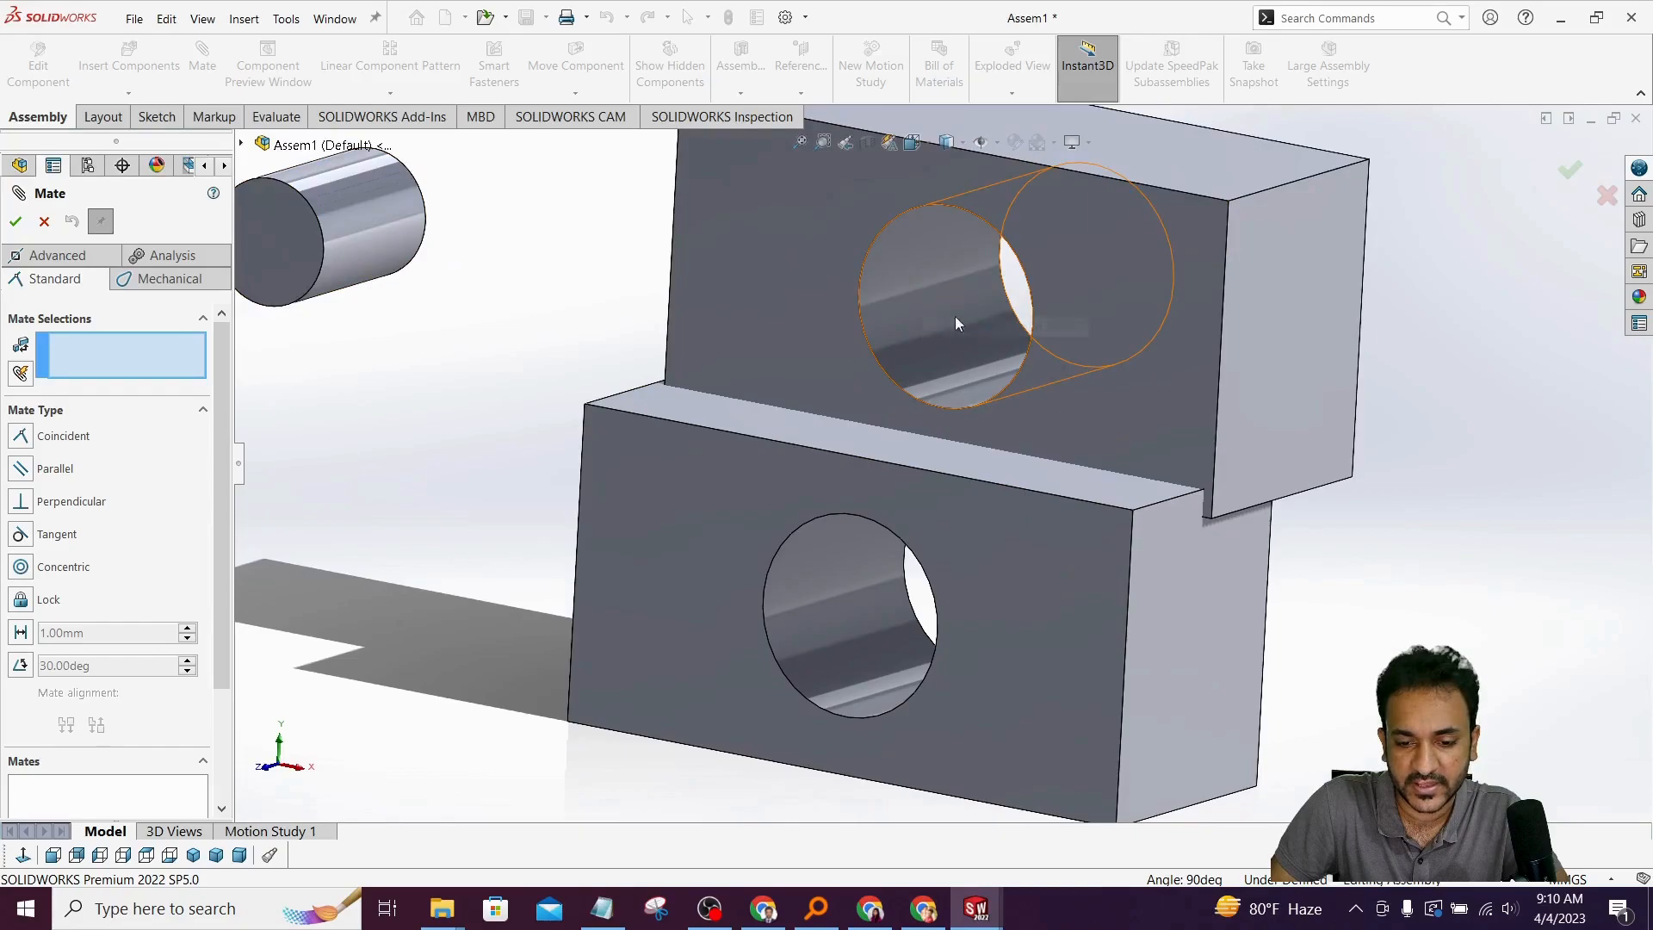
click(851, 576)
click(372, 191)
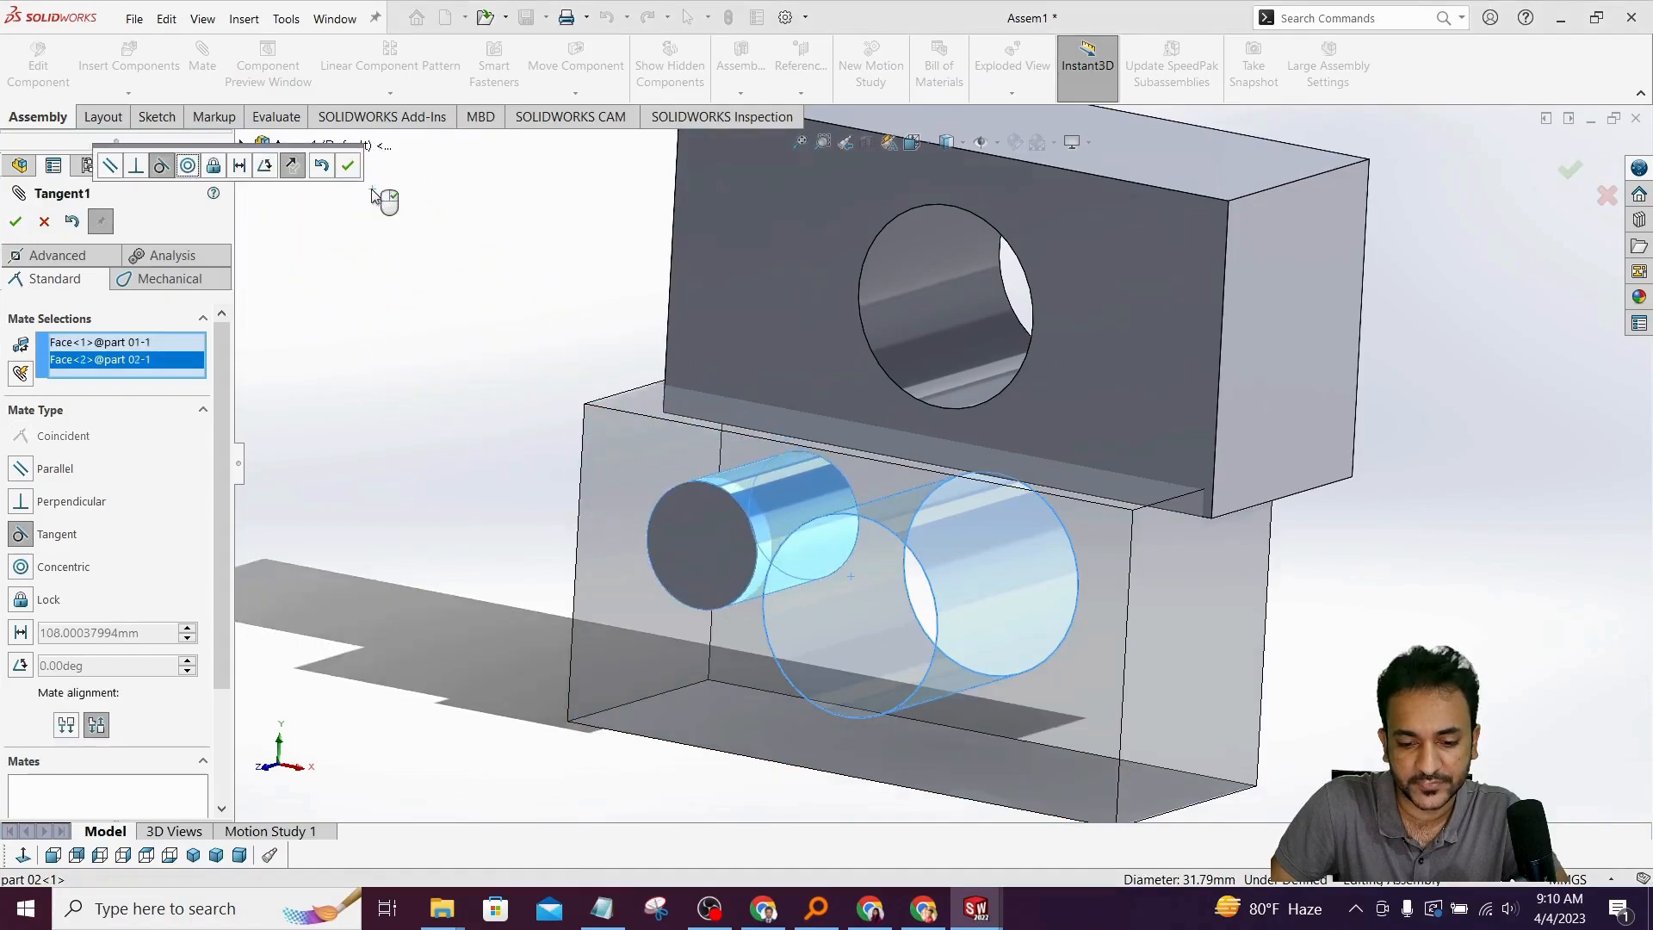
click(16, 222)
- Add a Coincident mate between the cylinder's end face and the lower block's back face
scroll(798, 506, down, 5)
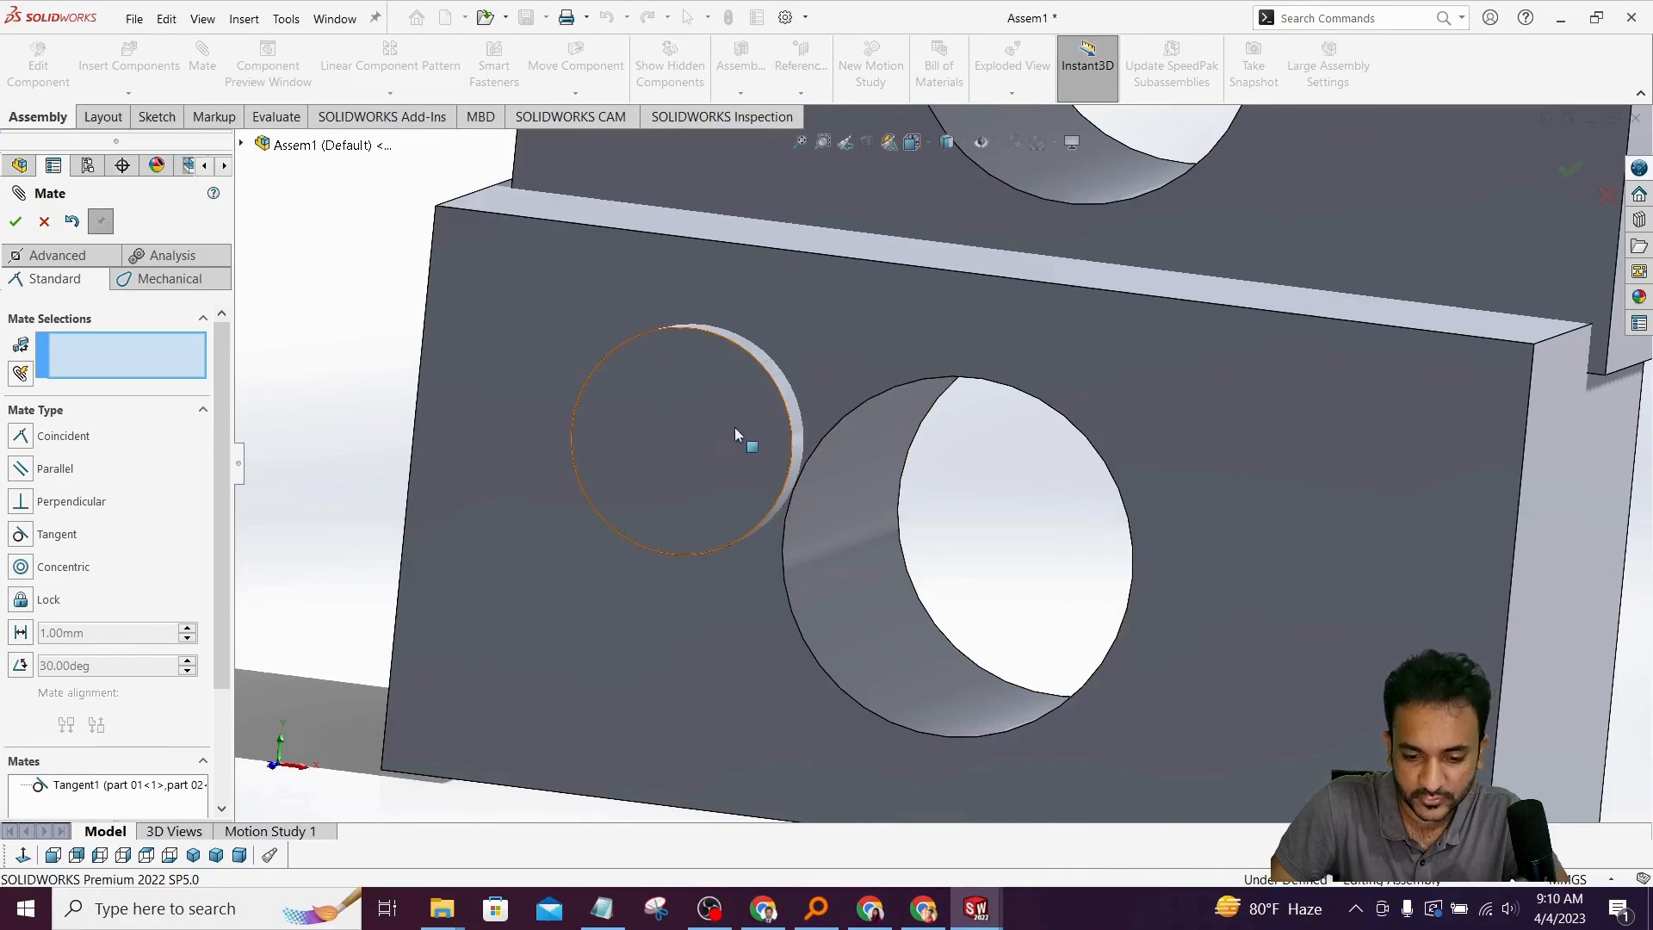
middle_drag(859, 592, 1239, 609)
scroll(1081, 627, up, 6)
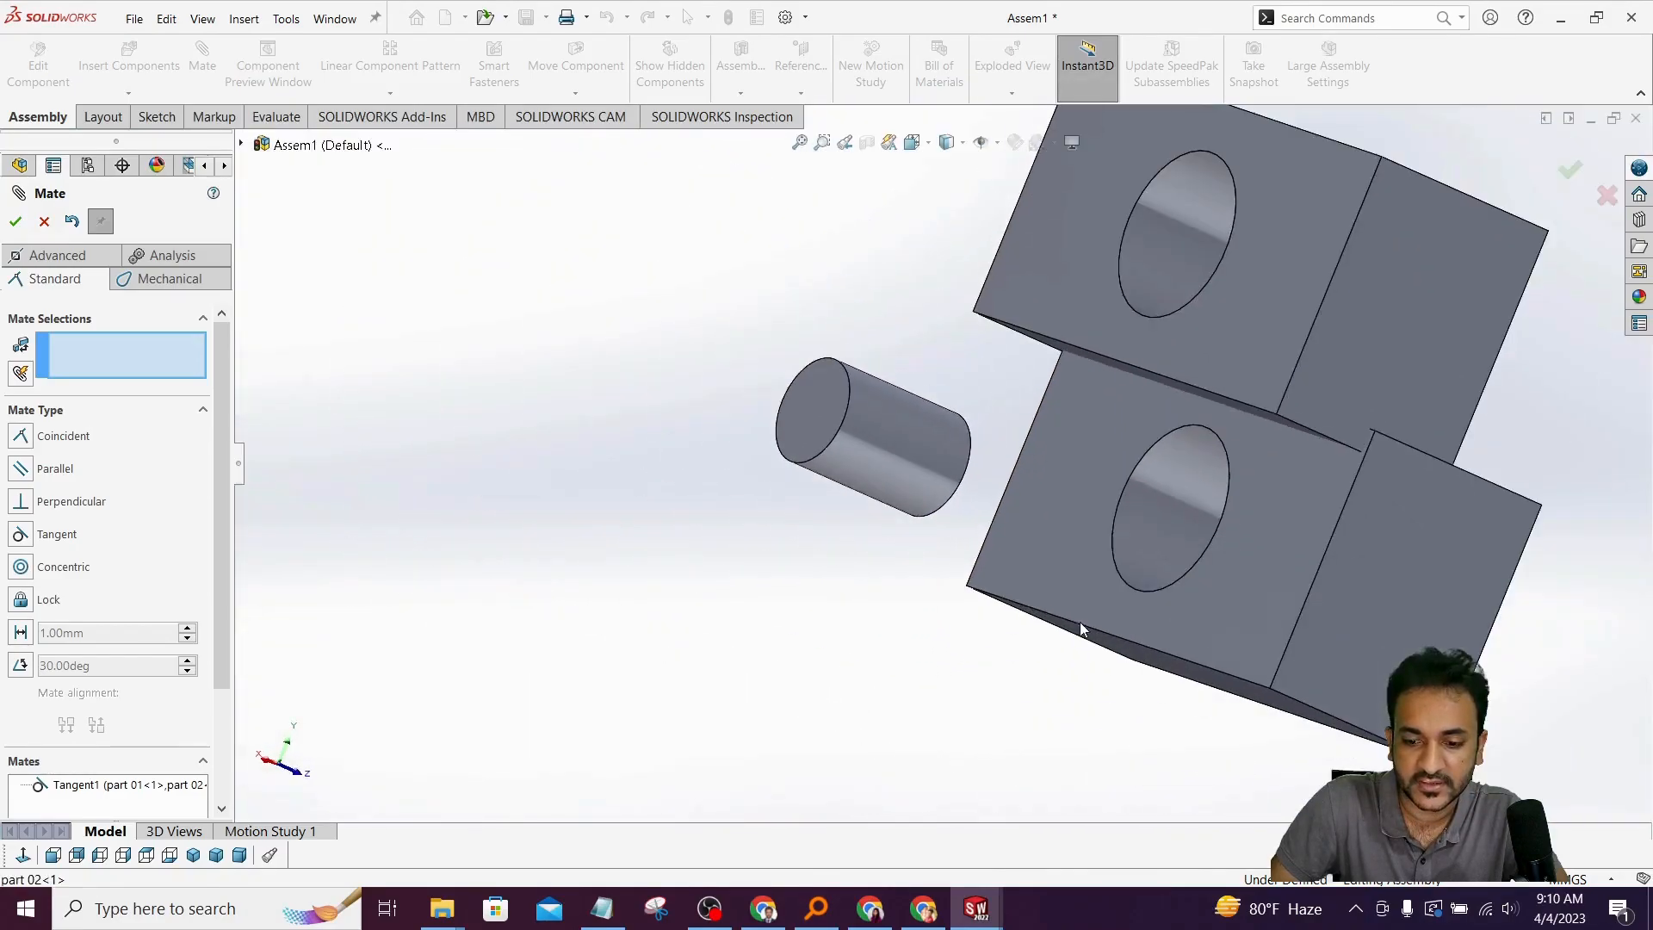
click(840, 424)
click(1283, 446)
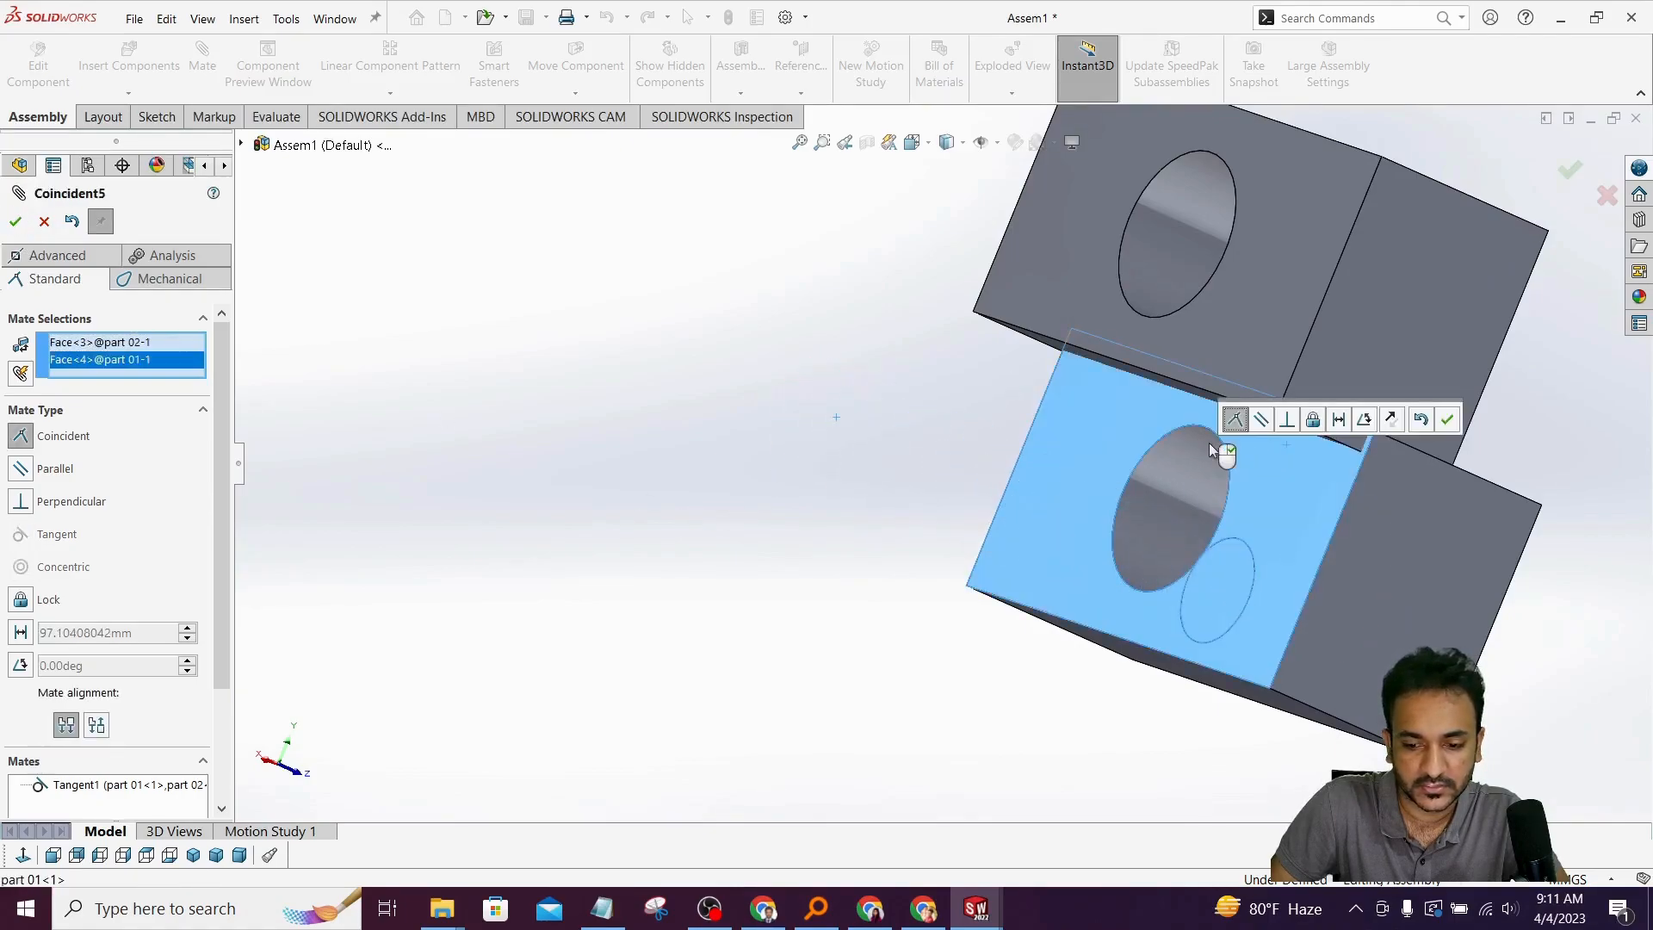
click(13, 224)
scroll(1320, 599, down, 2)
middle_drag(1320, 599, 899, 520)
scroll(1206, 607, up, 3)
middle_drag(1207, 606, 1042, 483)
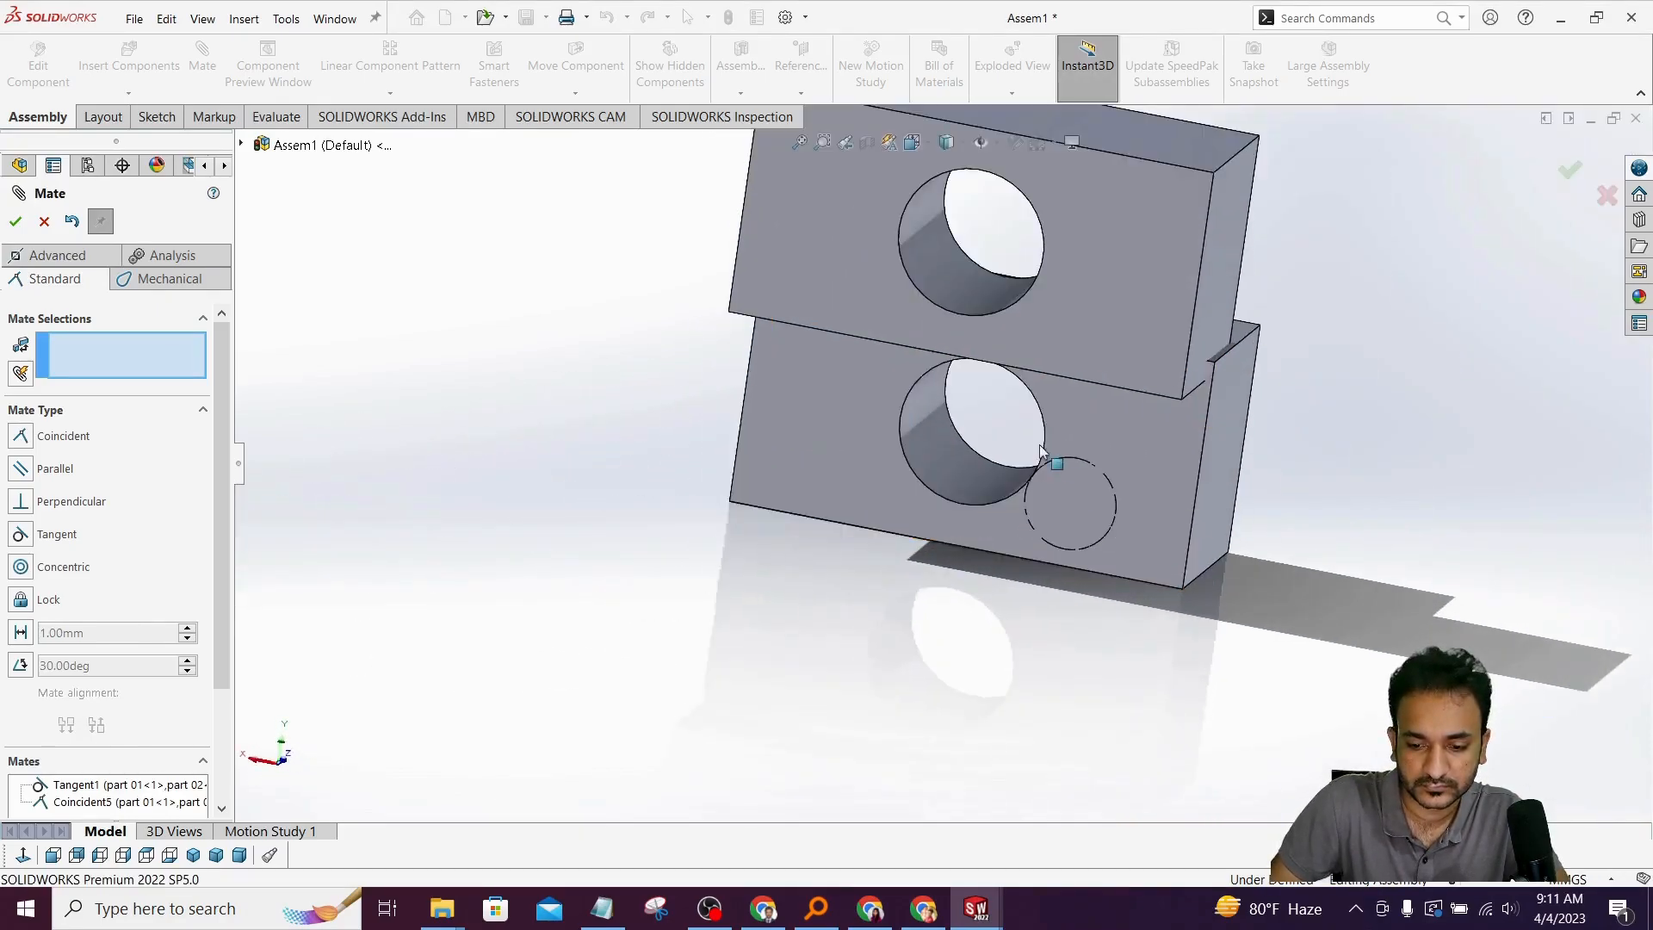
click(43, 222)
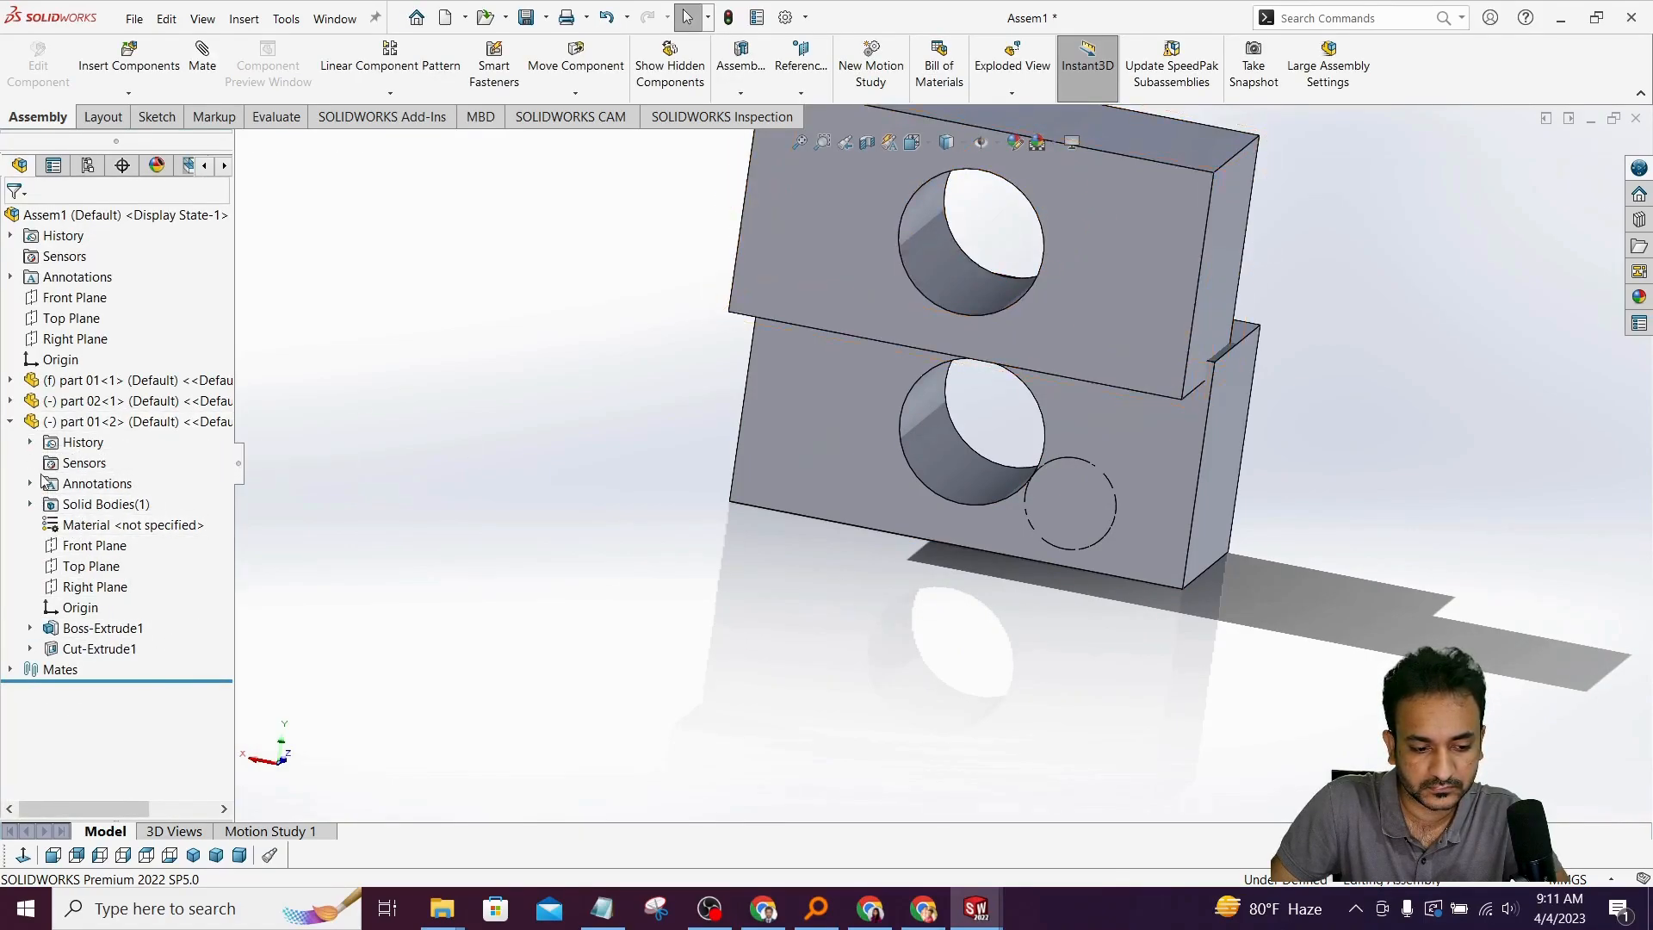
- Delete the Tangent mate between the cylinder and the lower block's hole
scroll(1133, 555, down, 3)
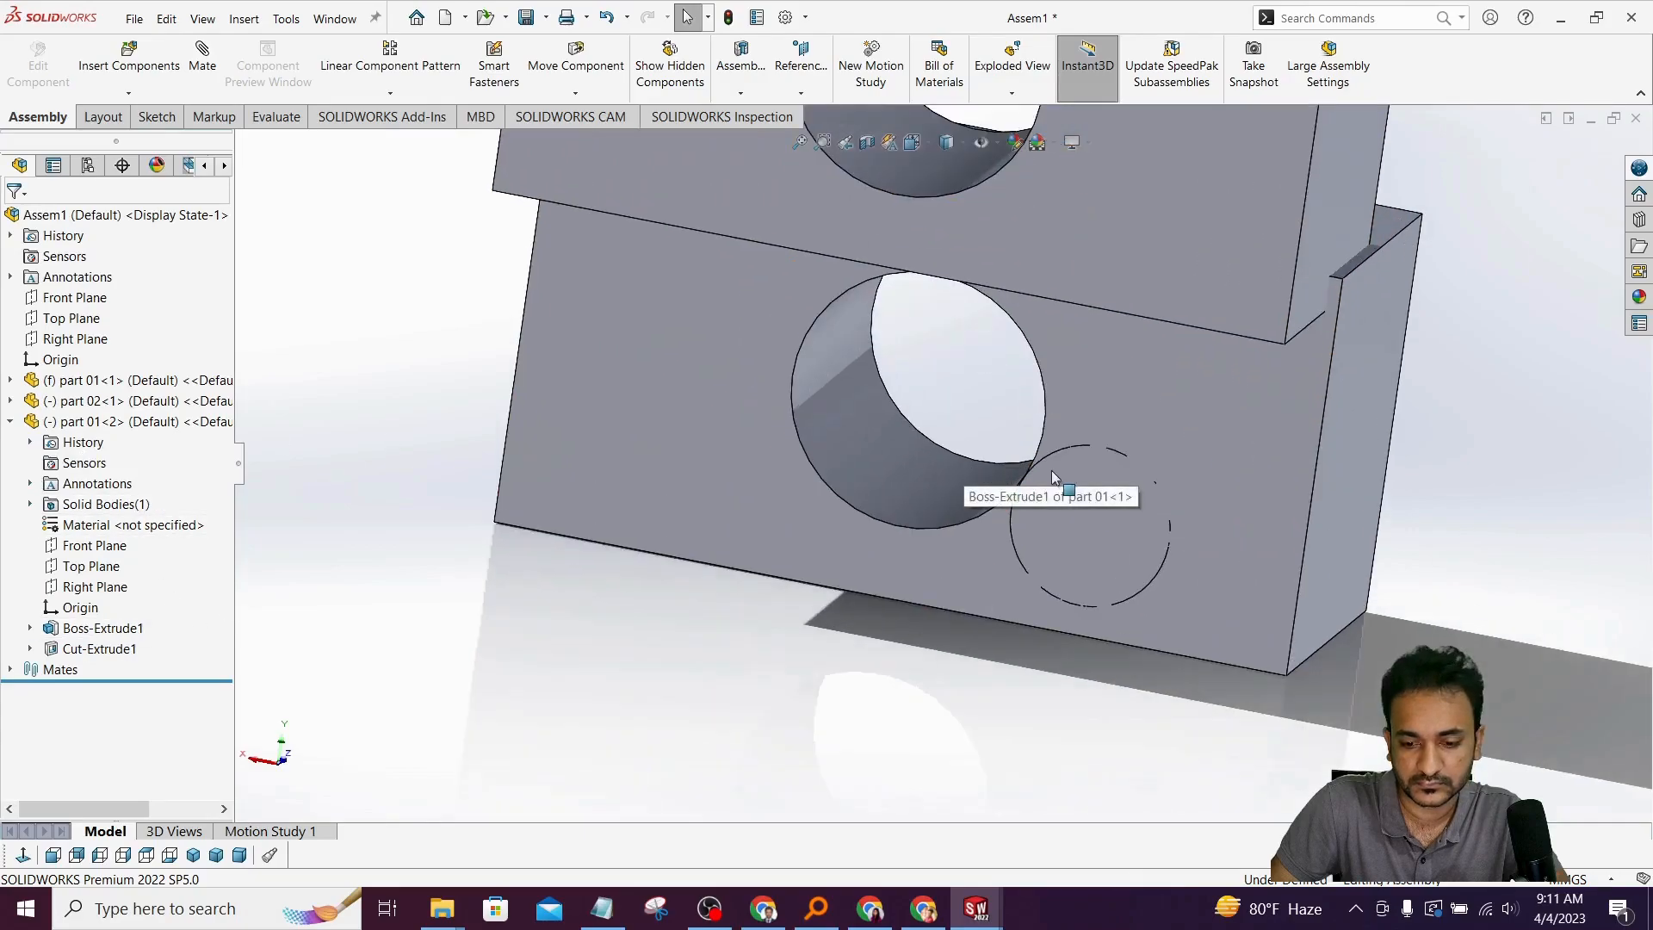
click(9, 401)
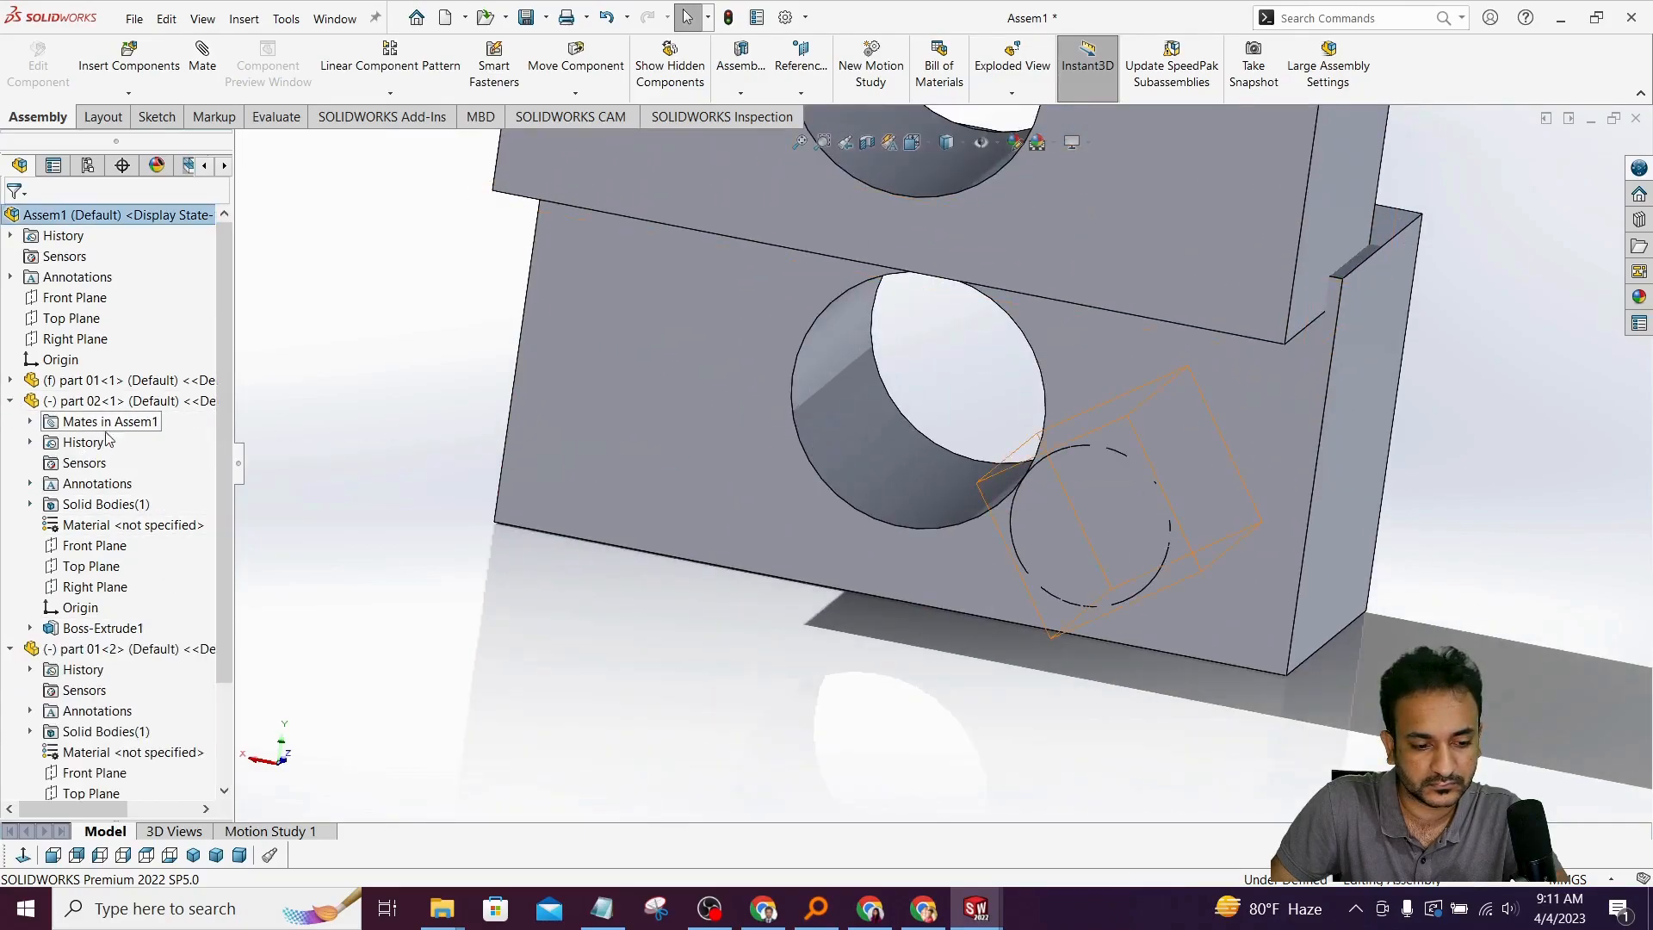
click(30, 421)
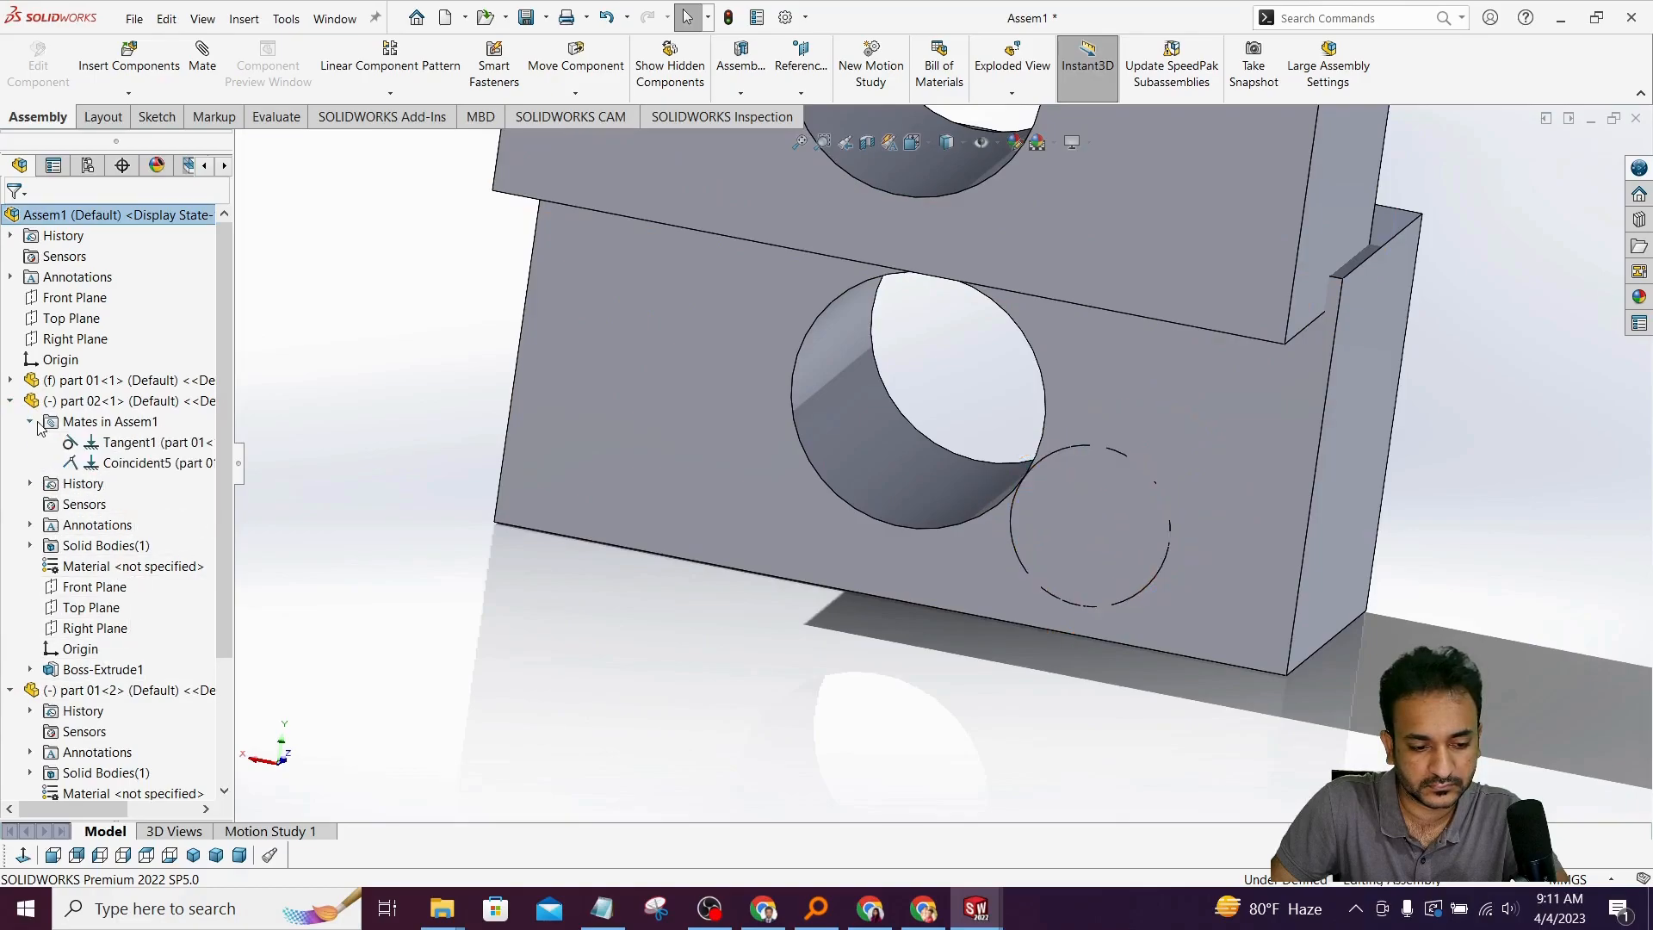
click(112, 442)
right_click(105, 442)
click(159, 517)
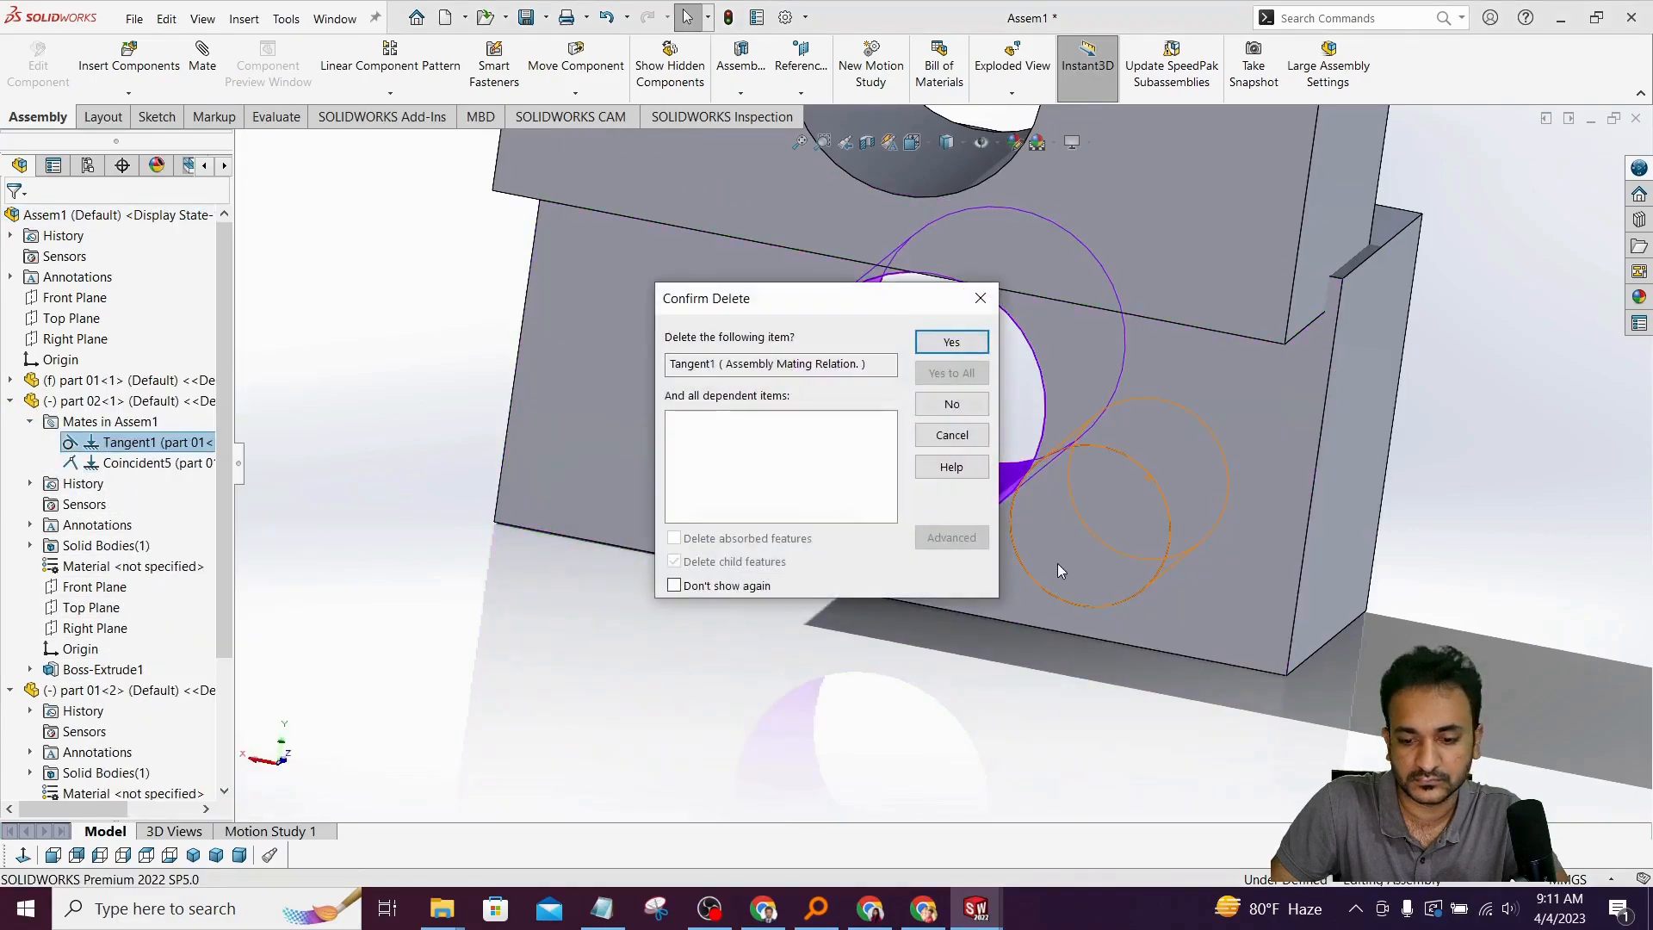
click(952, 342)
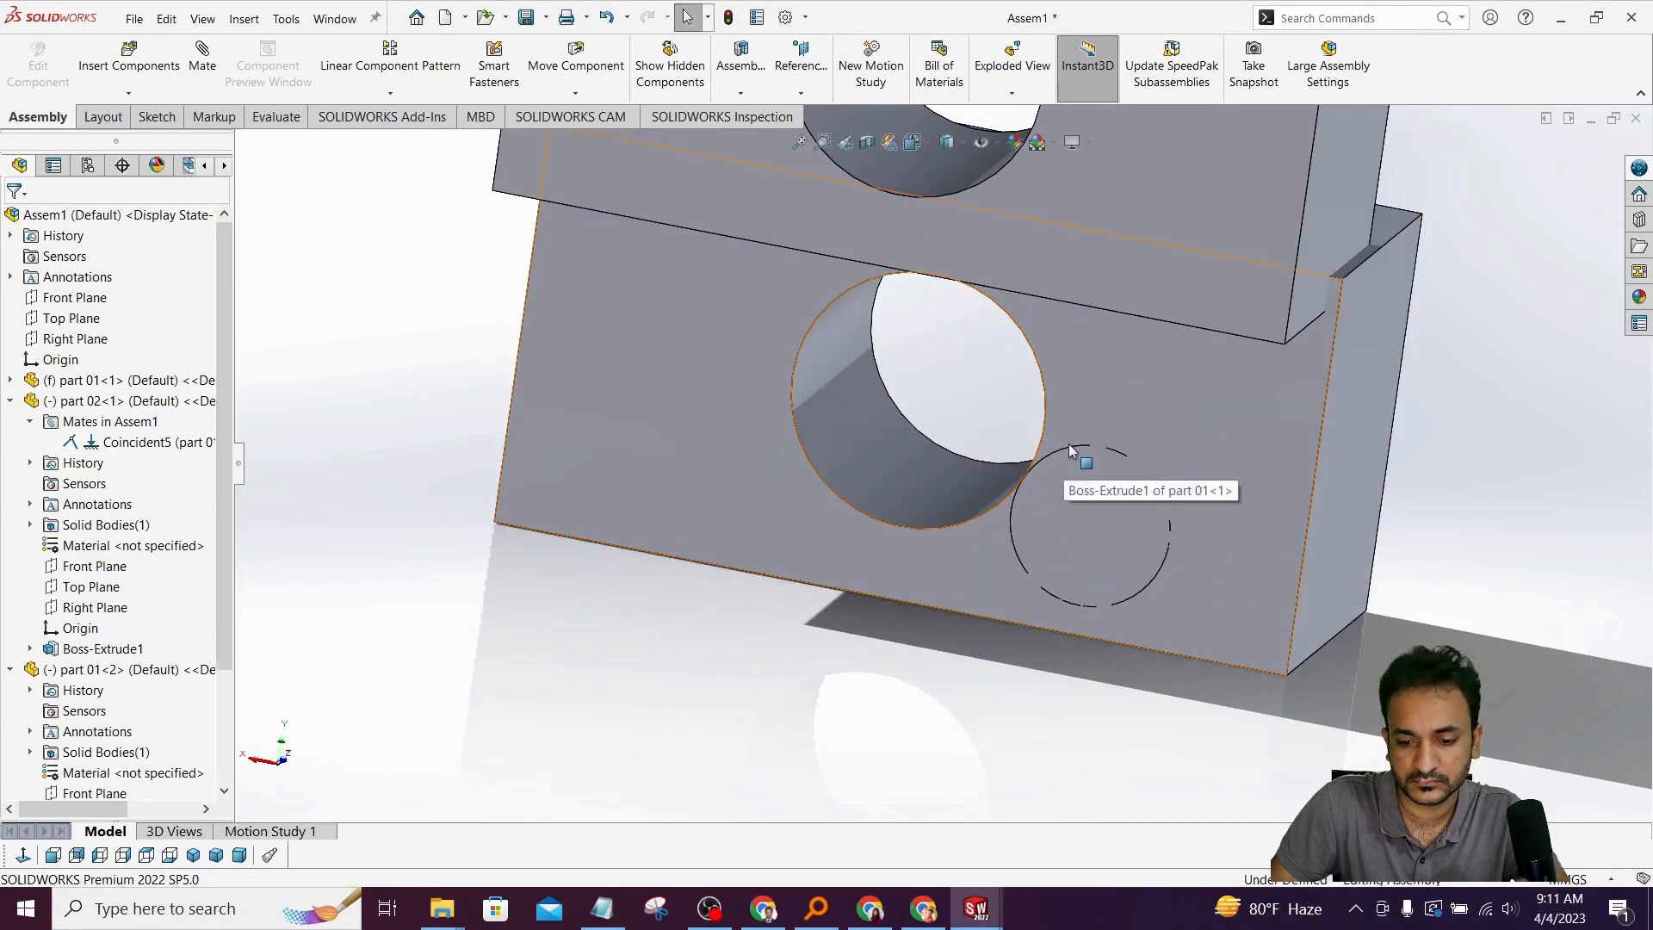
- Hide the lower block and move the cylinder toward the location of the block's hole
click(1099, 472)
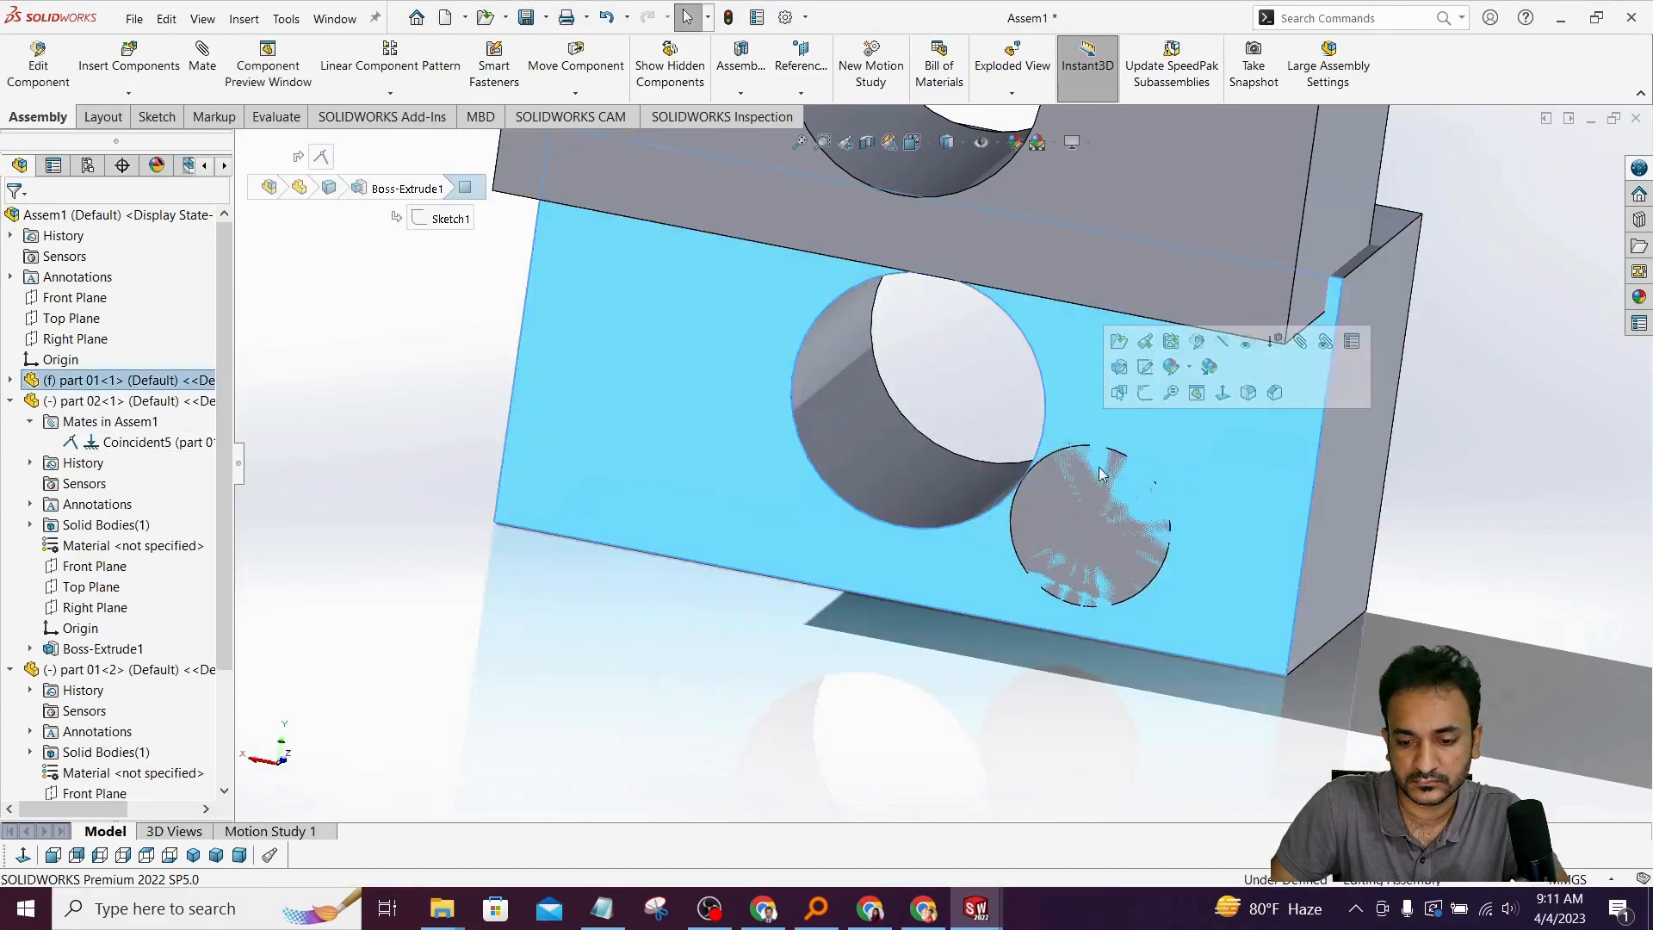
click(95, 380)
click(251, 323)
drag(1046, 515, 790, 360)
key(Escape)
- Show the lower block again and reposition the cylinder so it sits inside the block's hole
click(172, 380)
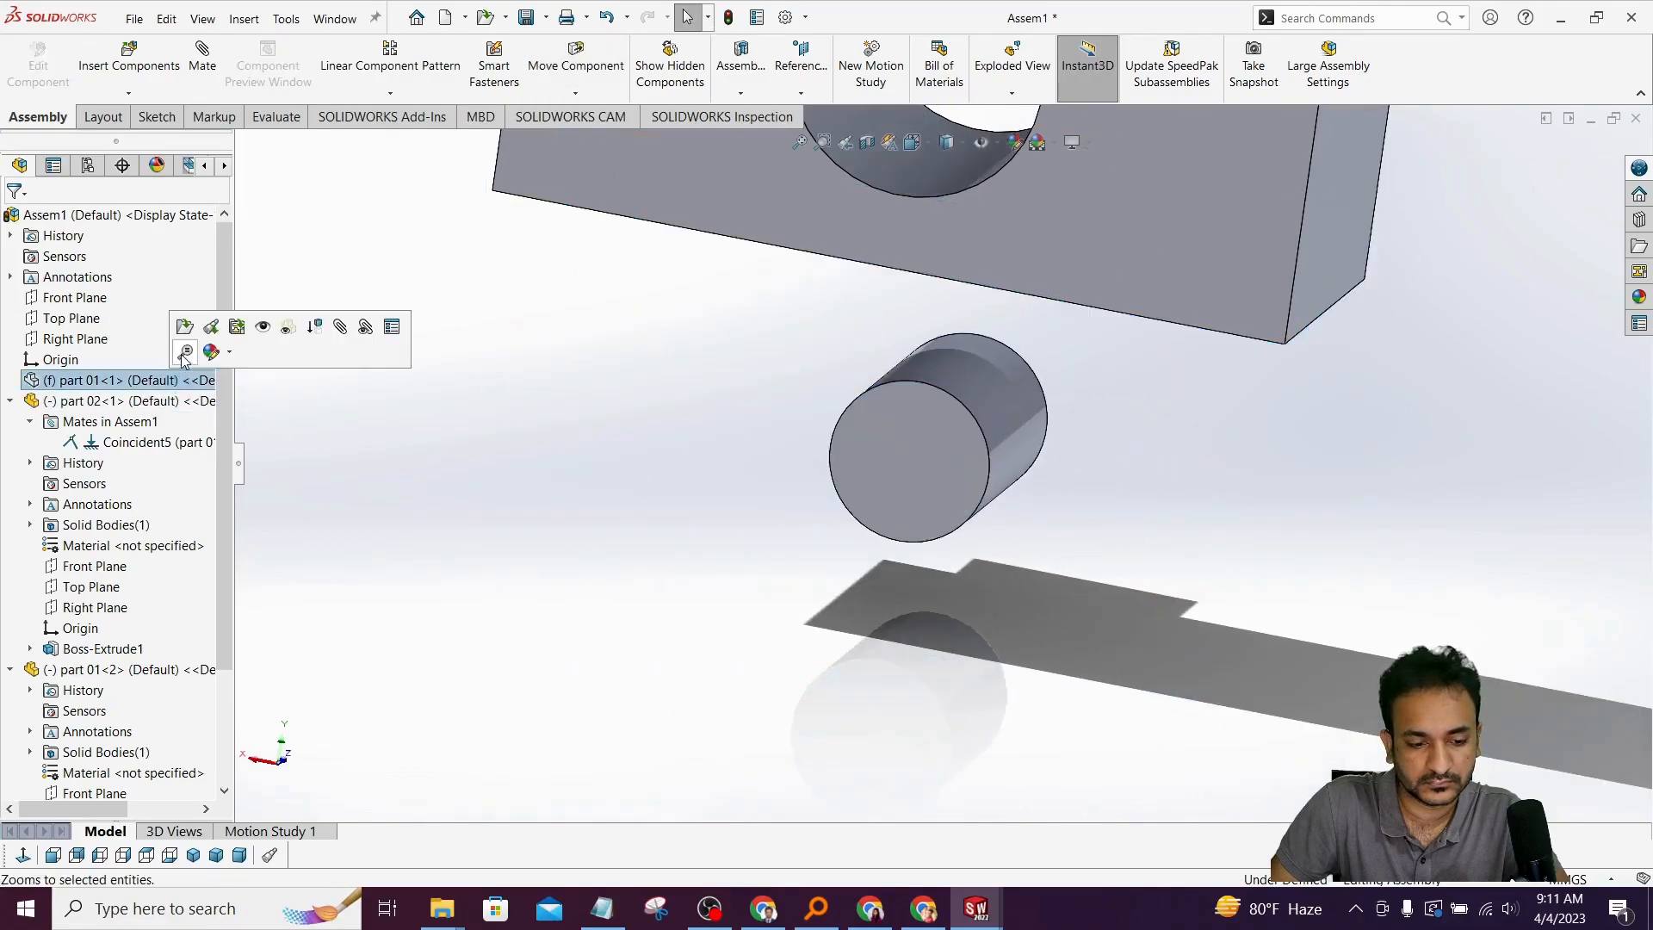
click(263, 328)
scroll(937, 435, down, 1)
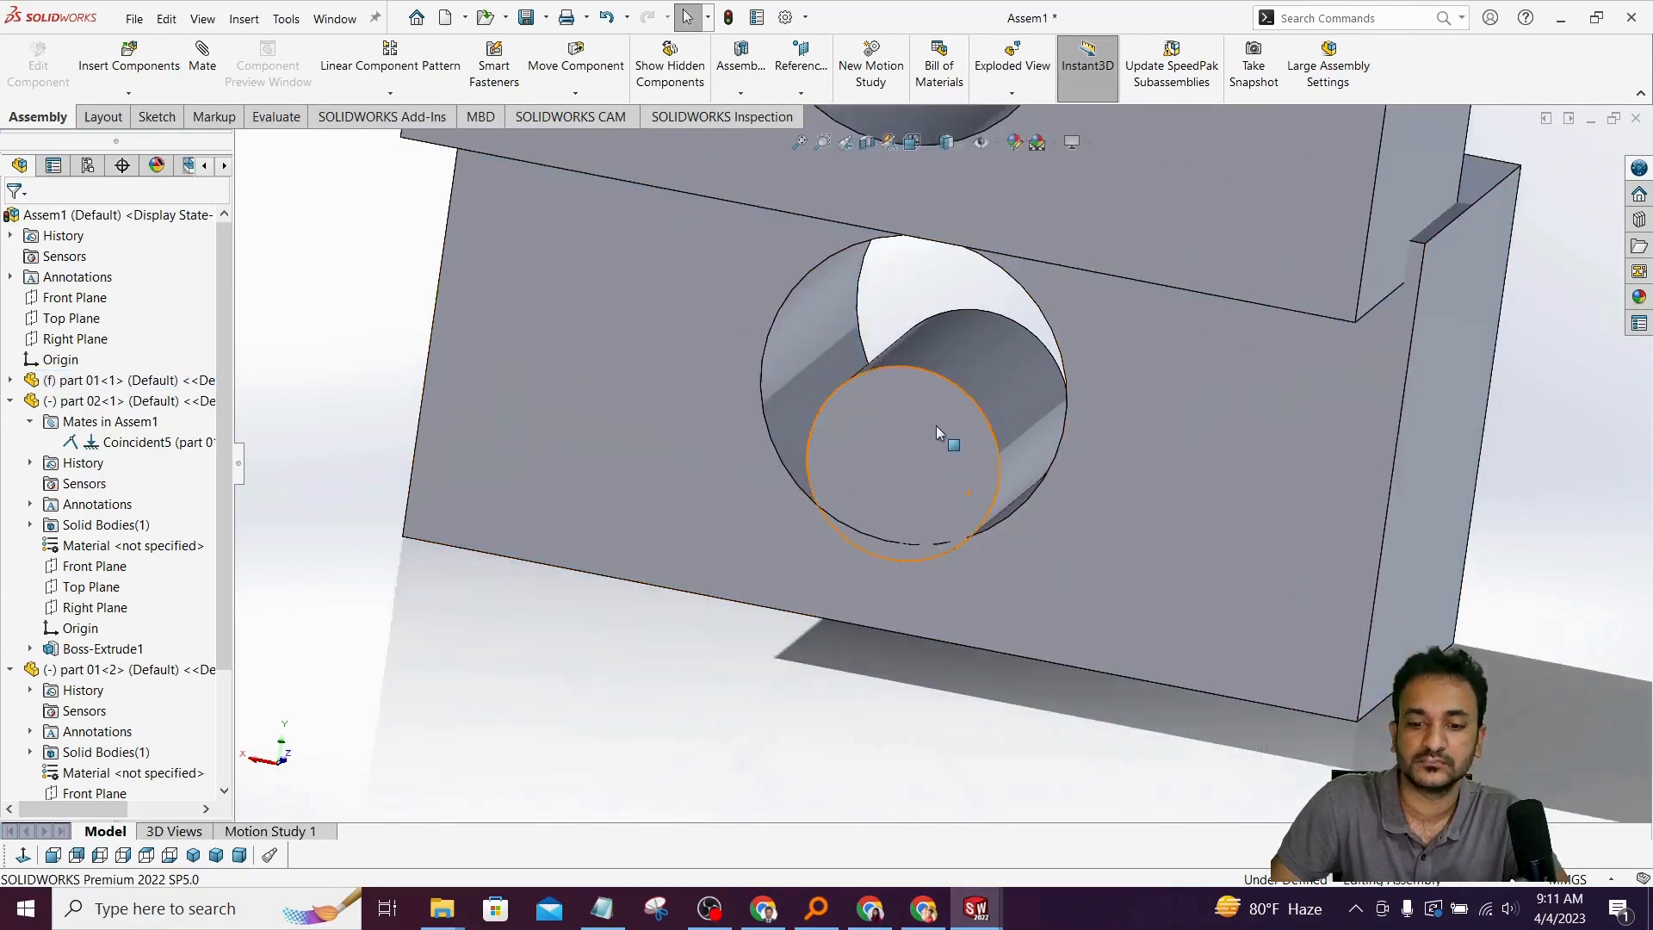
middle_drag(937, 436, 911, 399)
click(1004, 415)
drag(997, 419, 980, 307)
click(1562, 551)
scroll(985, 406, down, 3)
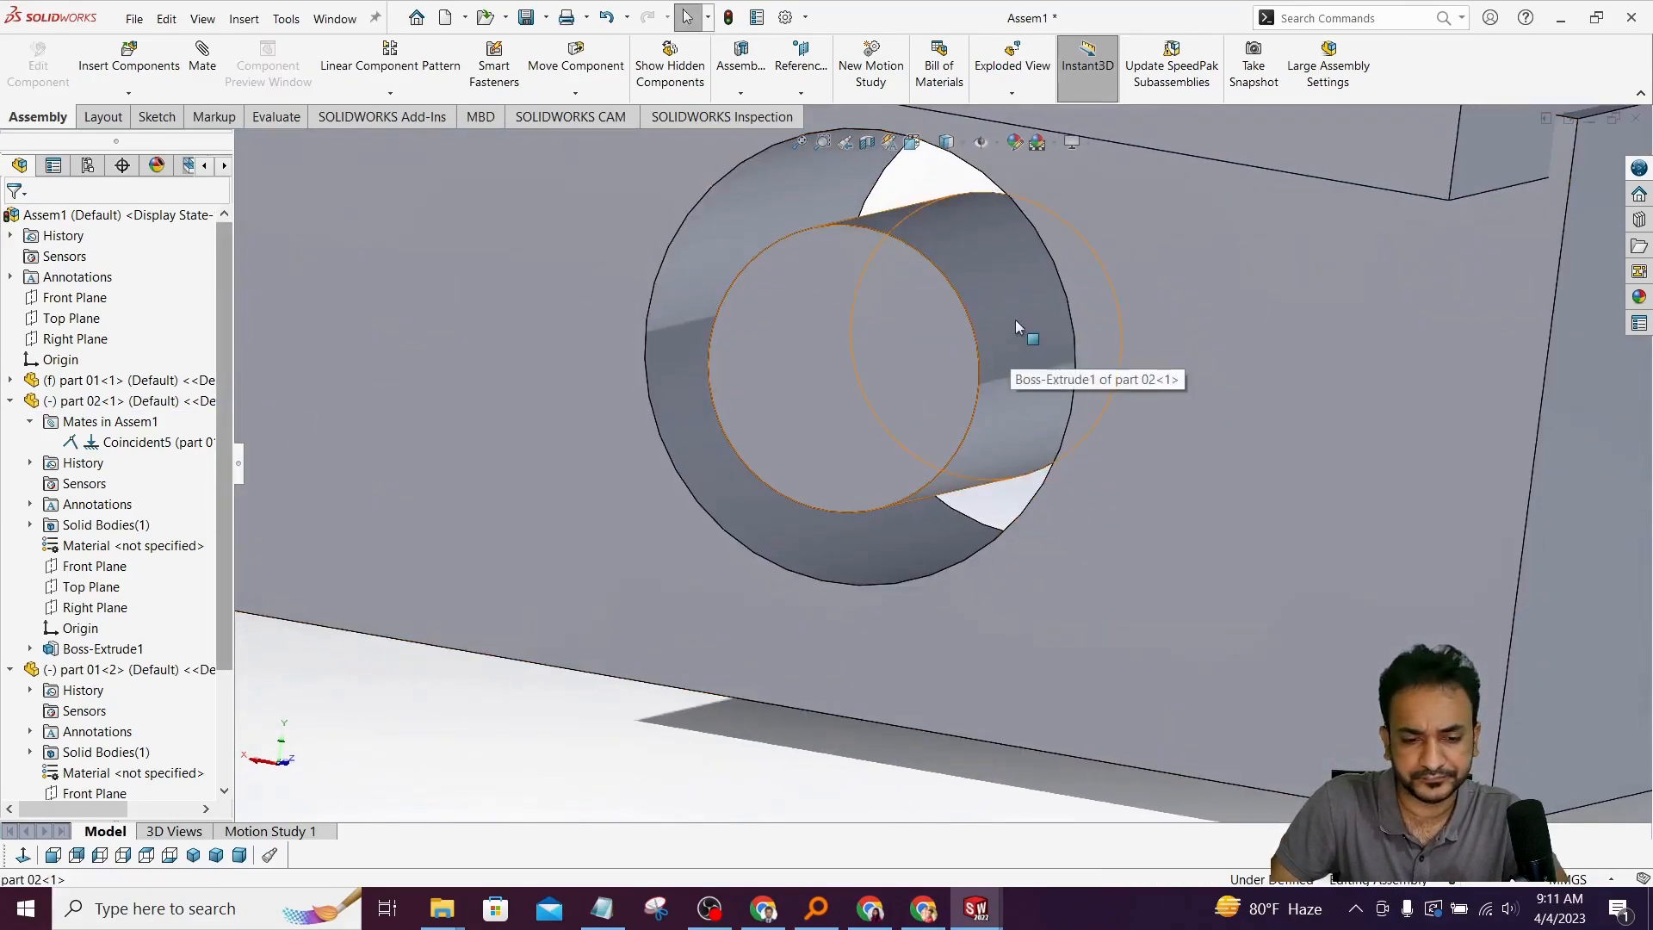
- Try a Tangent mate between the lower block's inner hole surface and the cylinder's outer surface
click(206, 59)
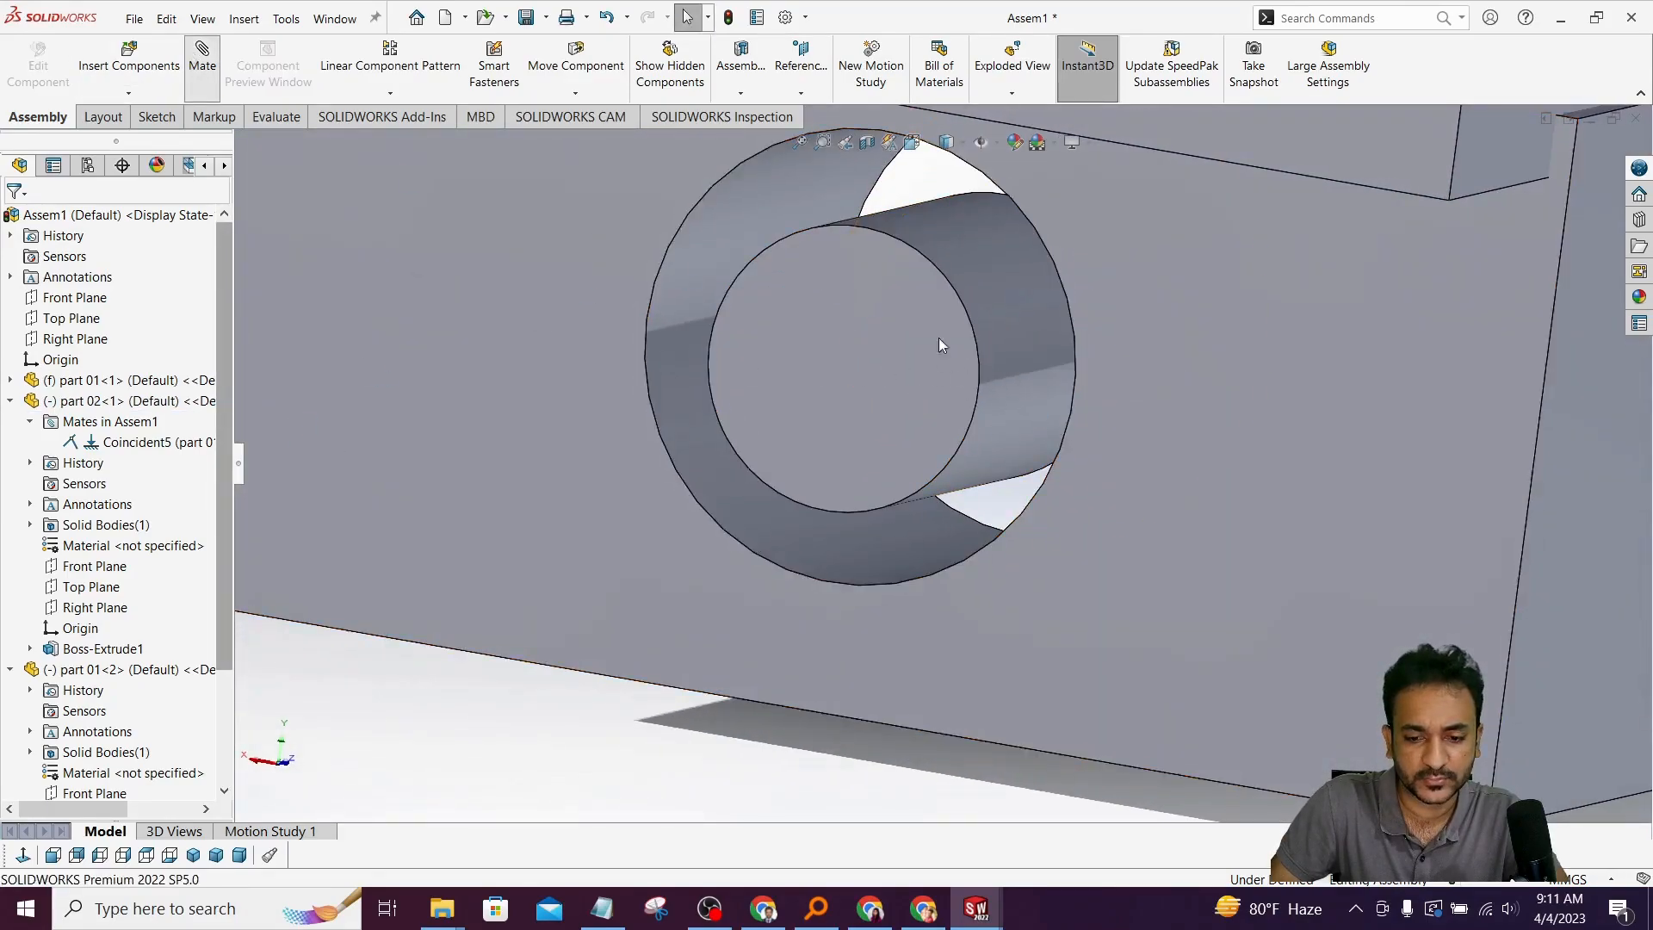
click(881, 225)
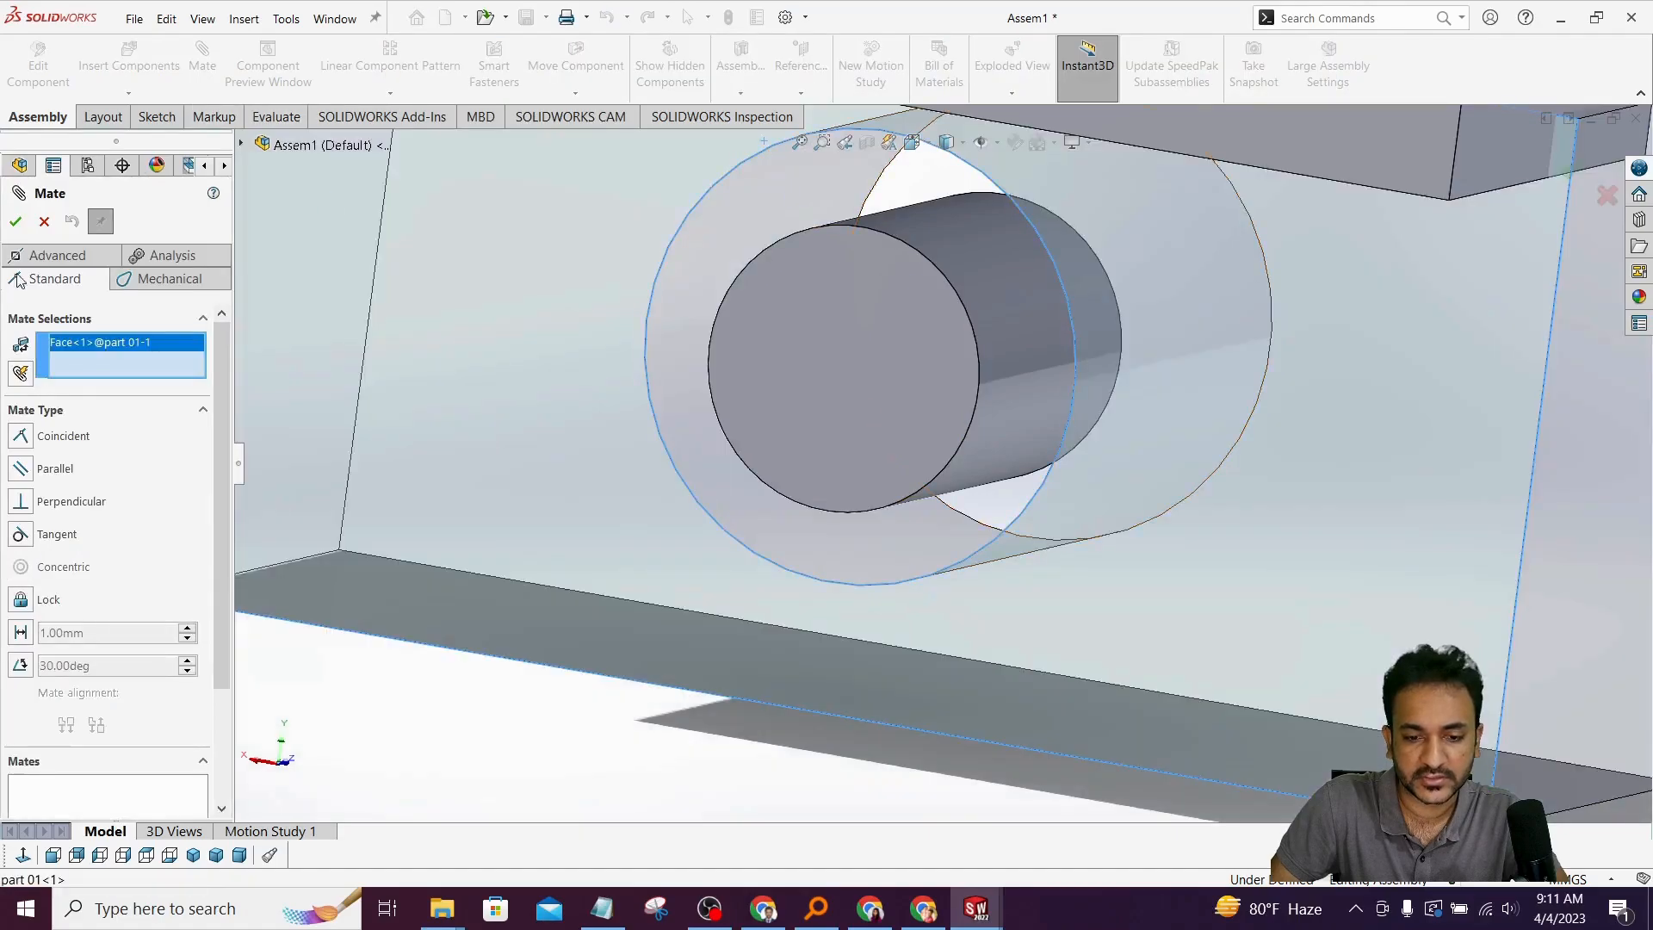
right_click(105, 341)
click(155, 354)
click(829, 210)
click(966, 264)
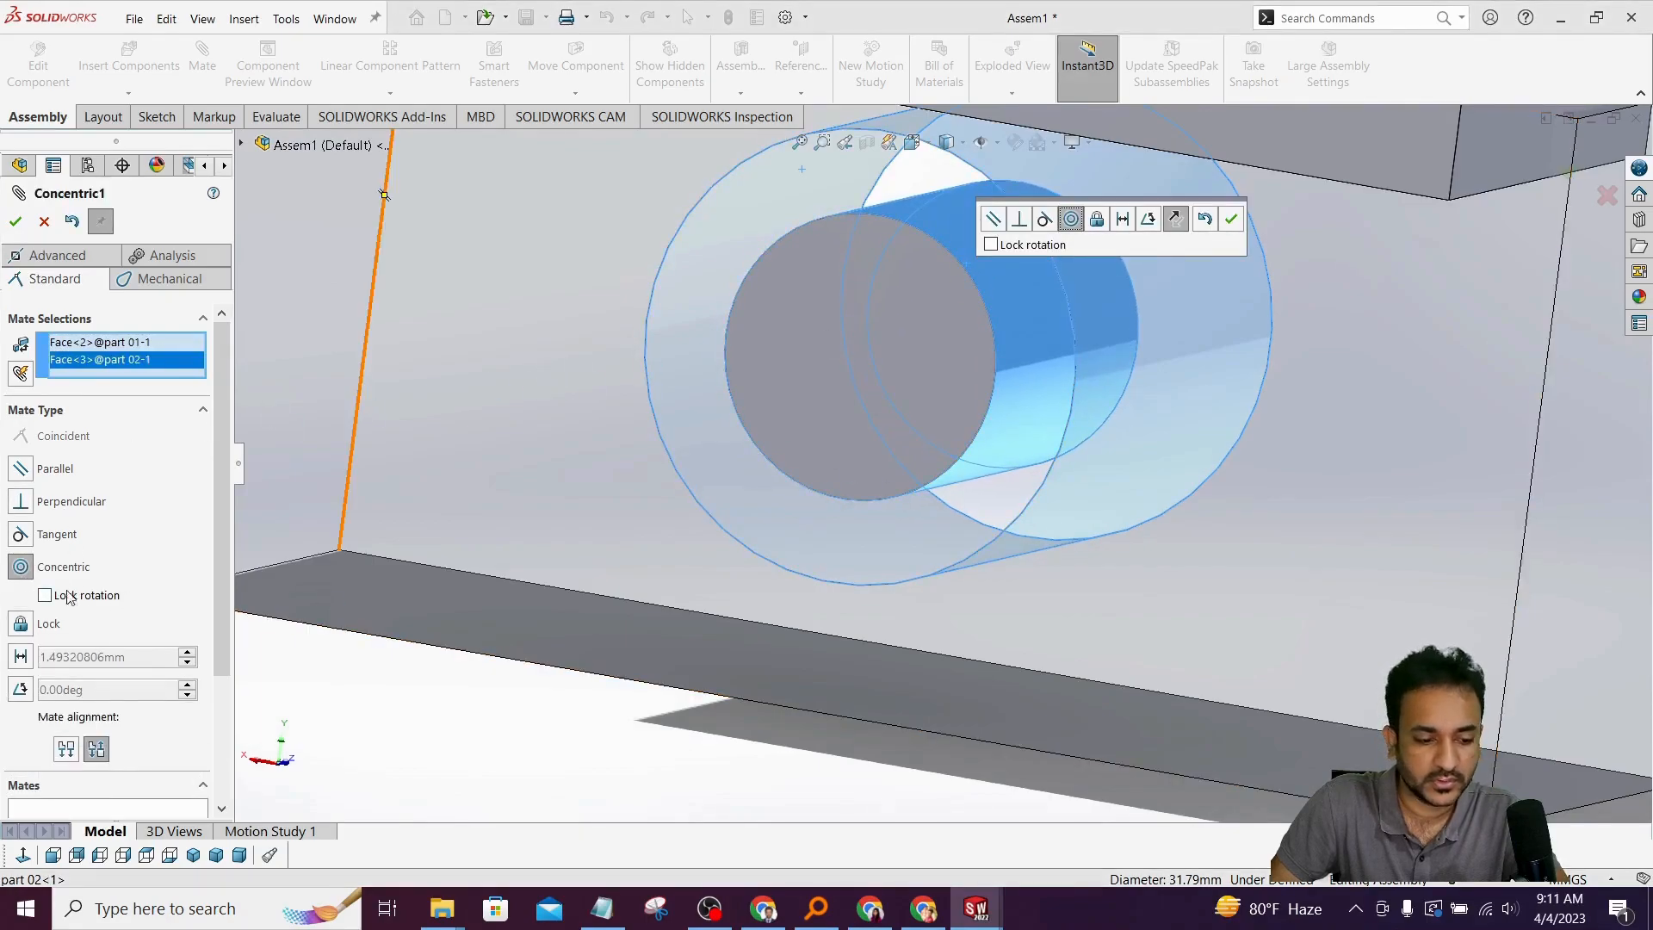
click(41, 541)
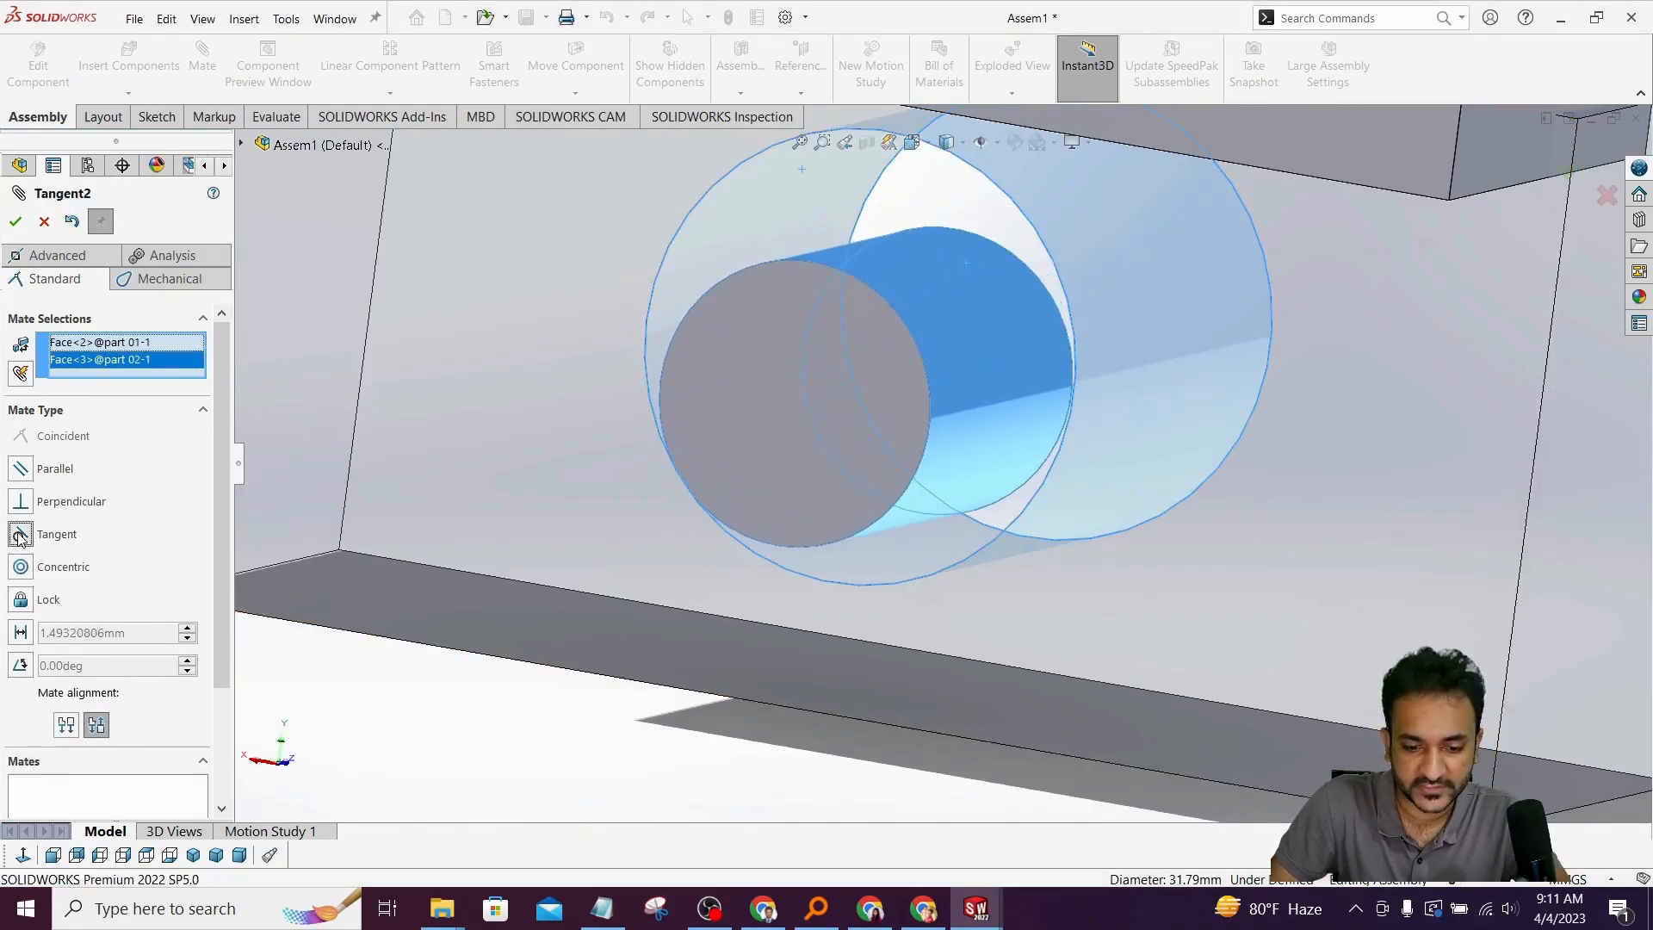
scroll(652, 425, down, 3)
middle_drag(653, 425, 679, 362)
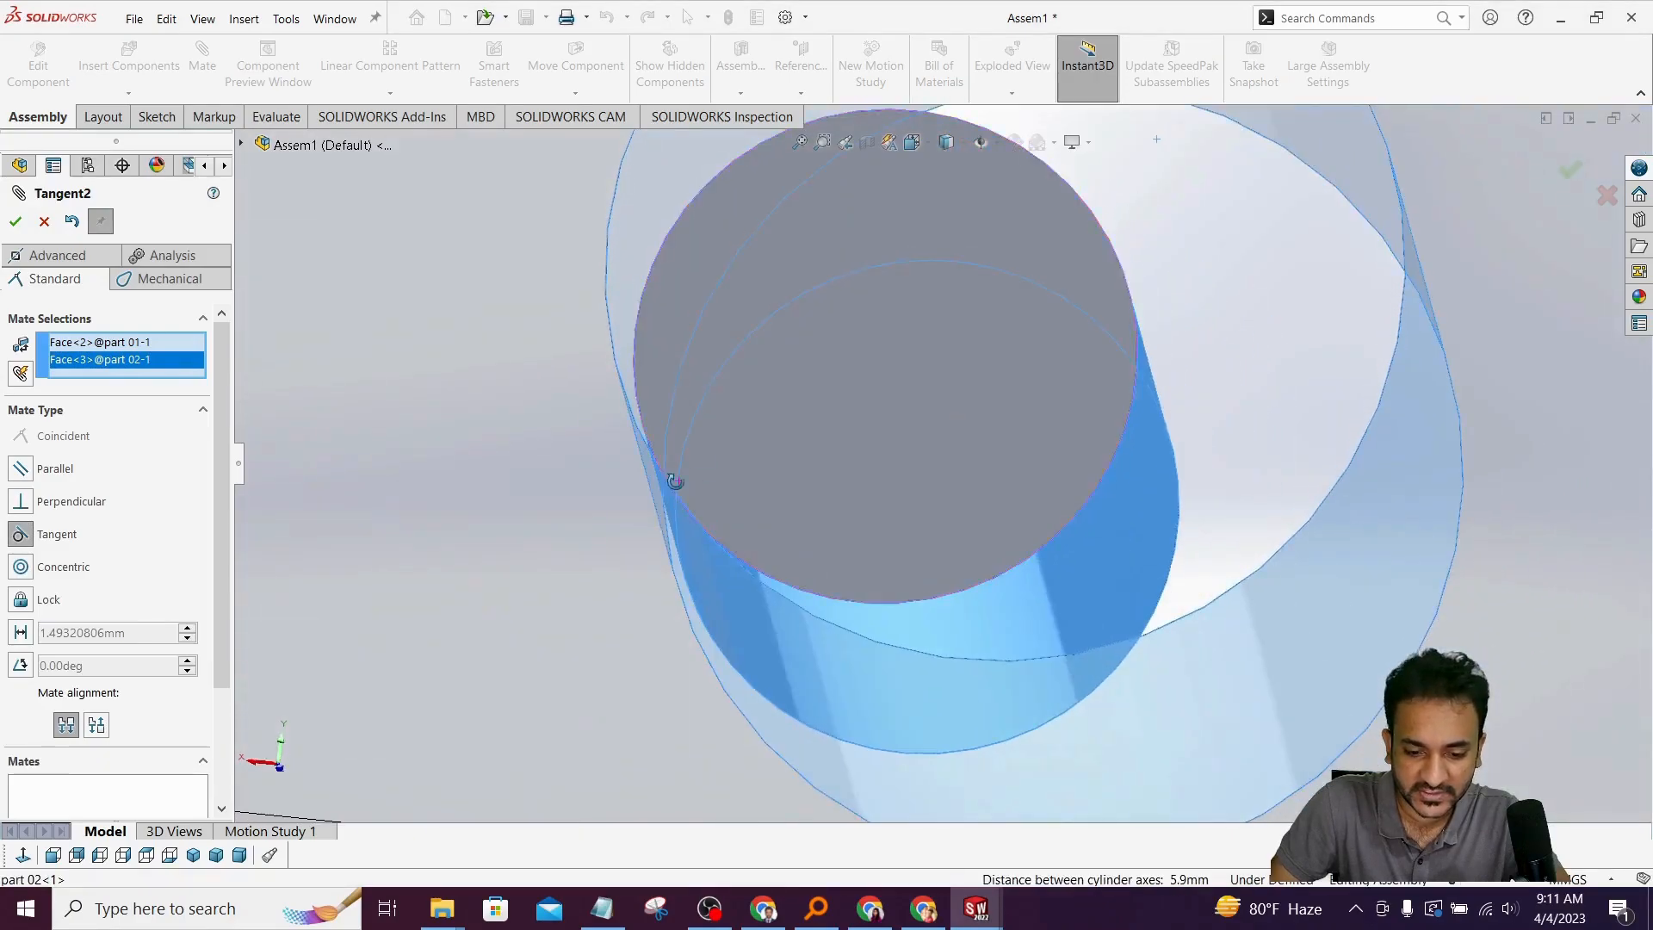
middle_drag(678, 484, 644, 568)
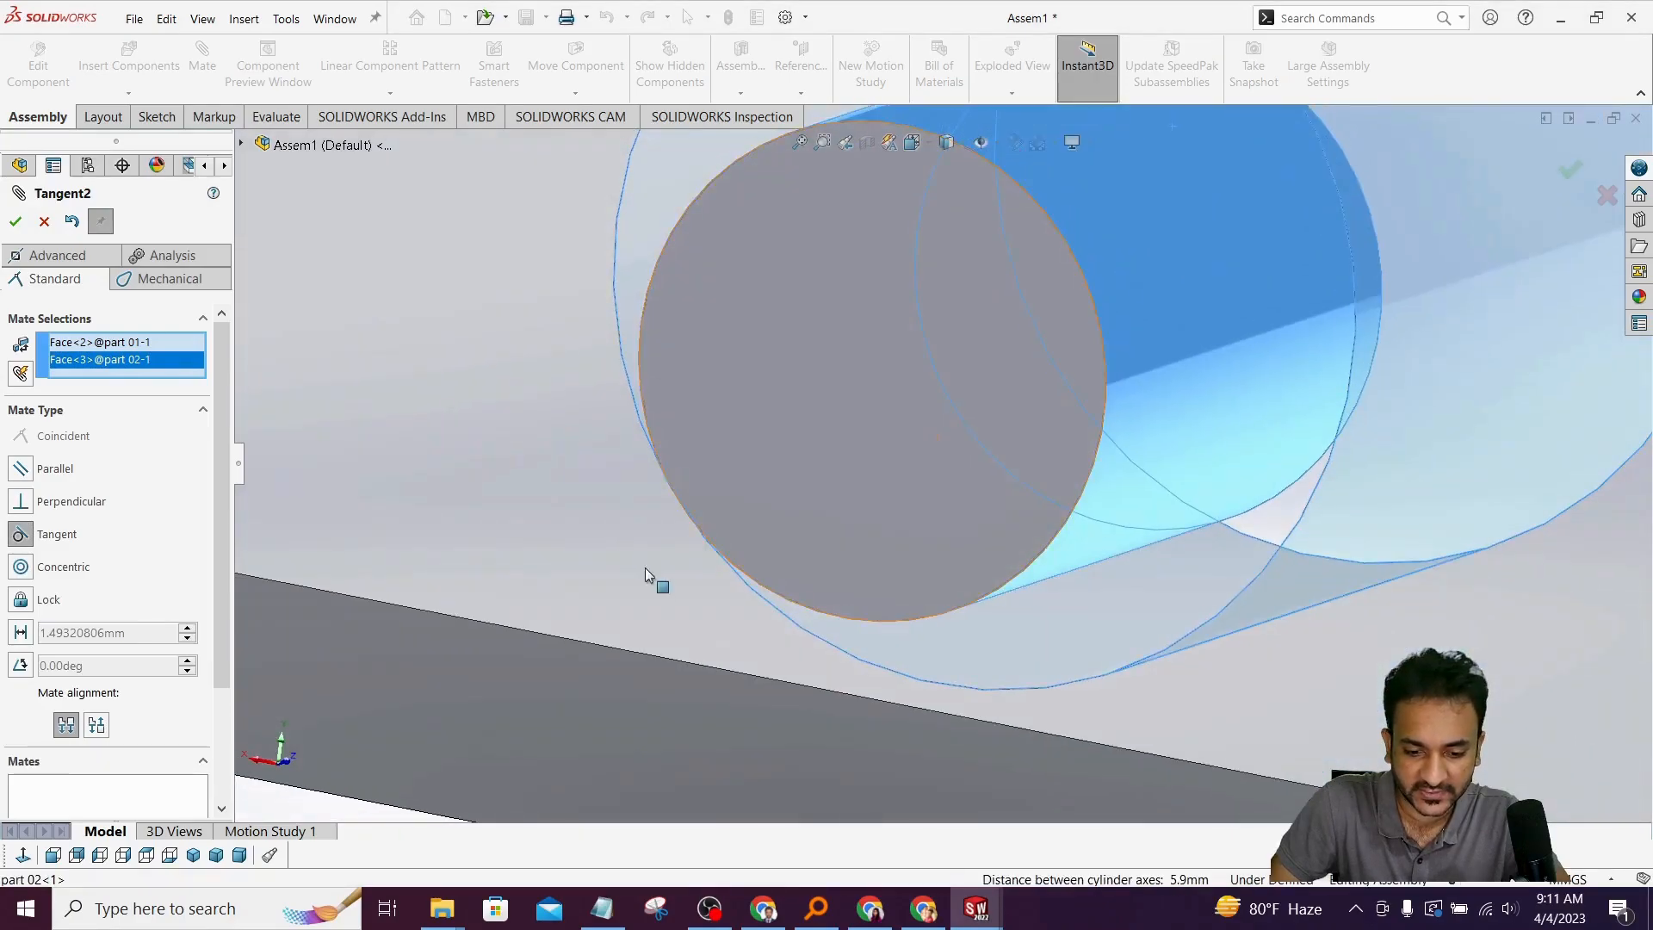
- Preview the Concentric mate on the selected hole and cylinder surfaces, and switch back to Tangent for comparison
click(21, 570)
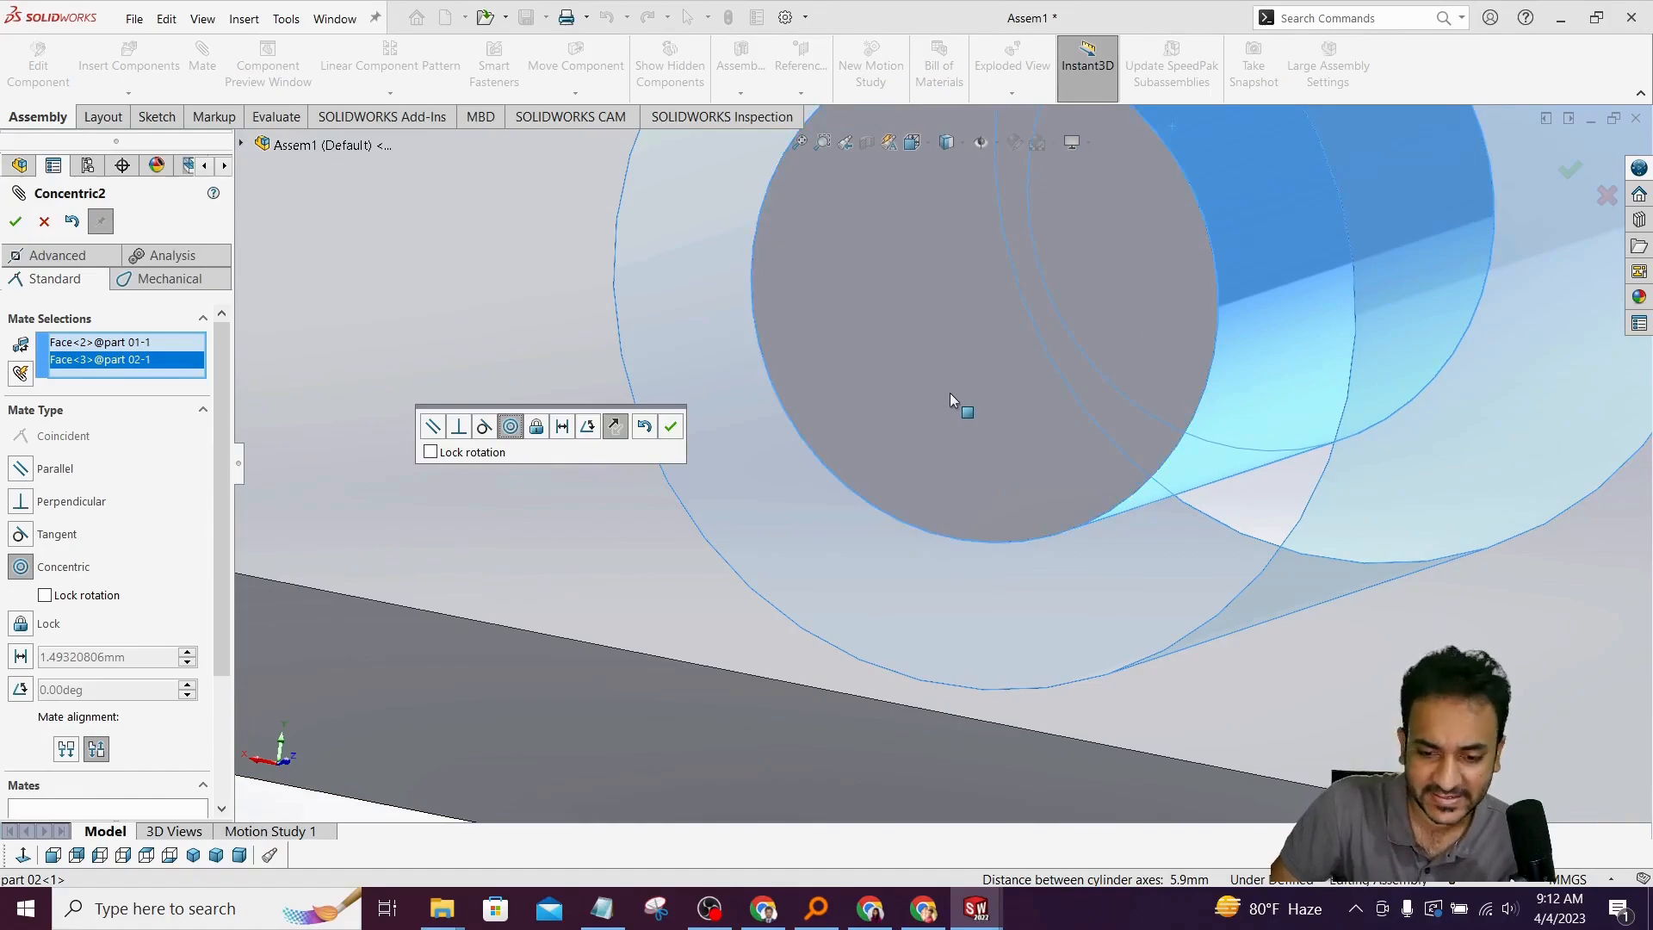
scroll(948, 394, up, 3)
middle_drag(1045, 457, 1083, 404)
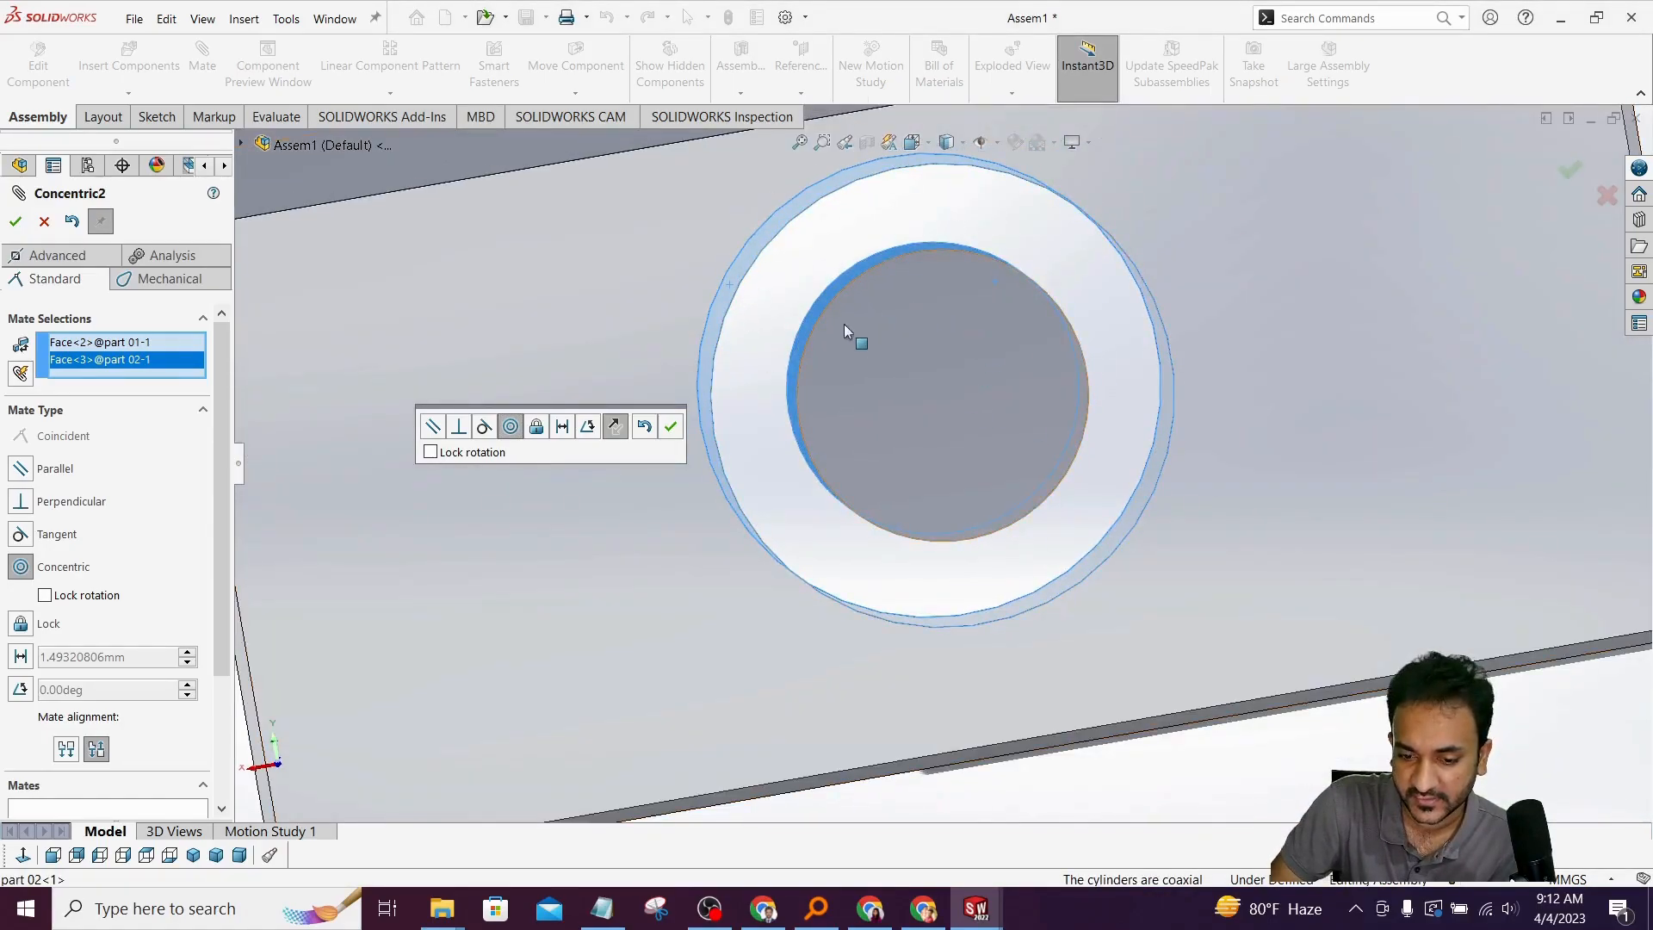
click(20, 534)
mouse_move(826, 505)
middle_down()
mouse_move(756, 502)
mouse_move(750, 560)
mouse_move(874, 555)
mouse_move(874, 517)
mouse_move(823, 506)
middle_up()
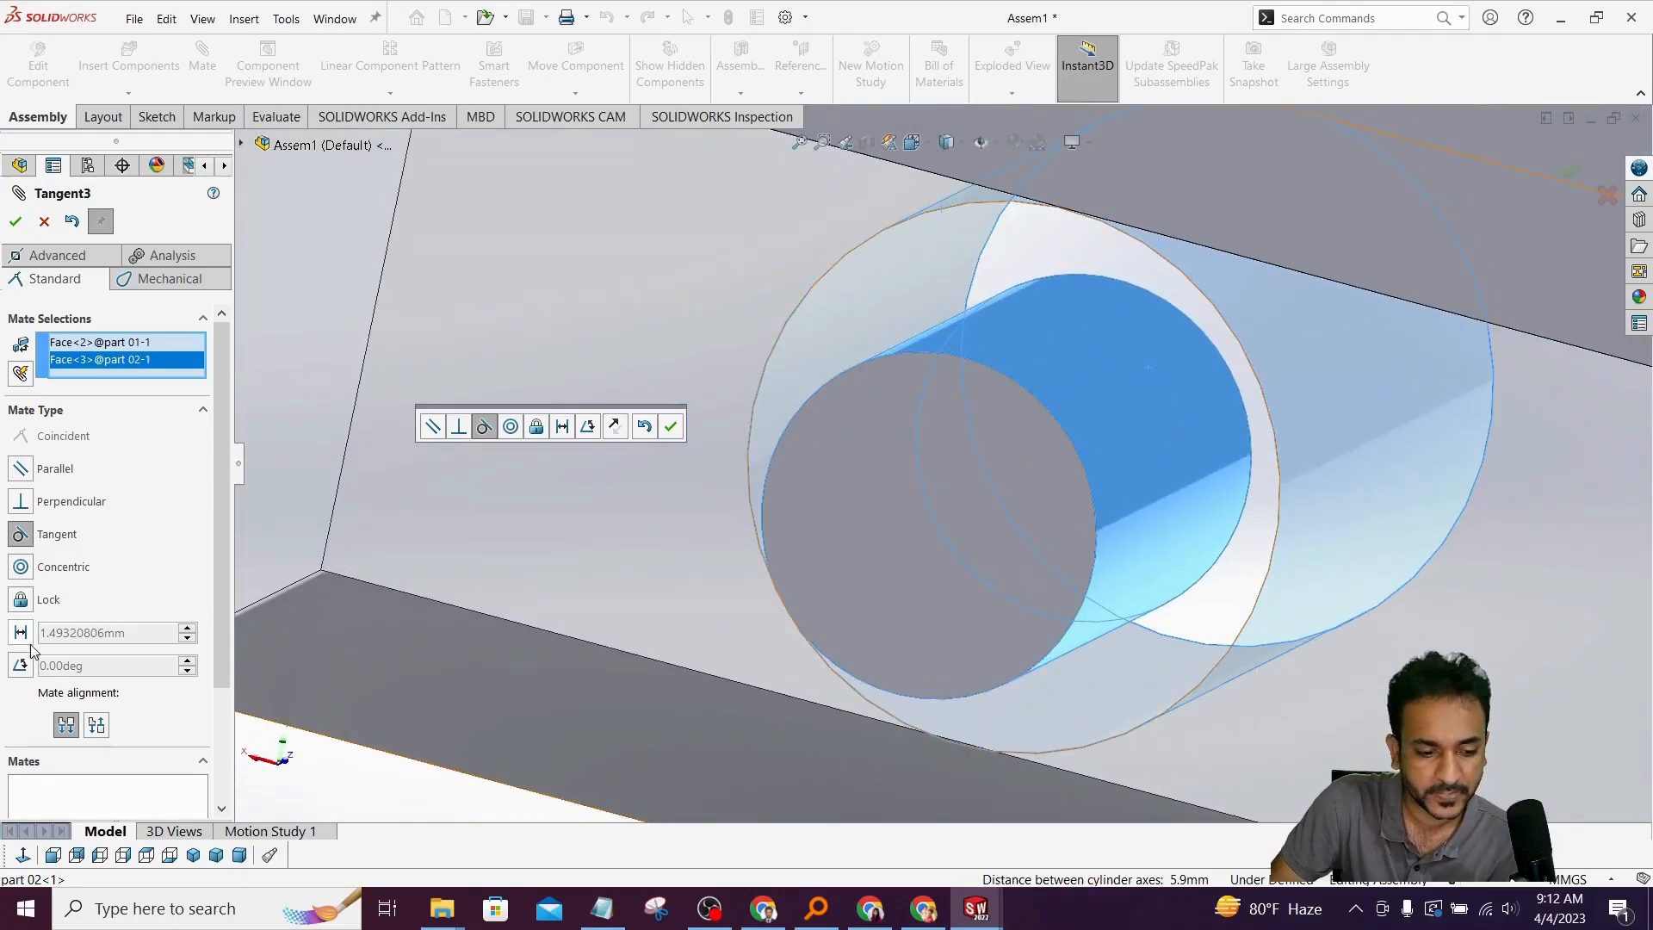
- Try a Lock mate between the lower block and the cylinder, and close the mate definition without applying it
click(22, 600)
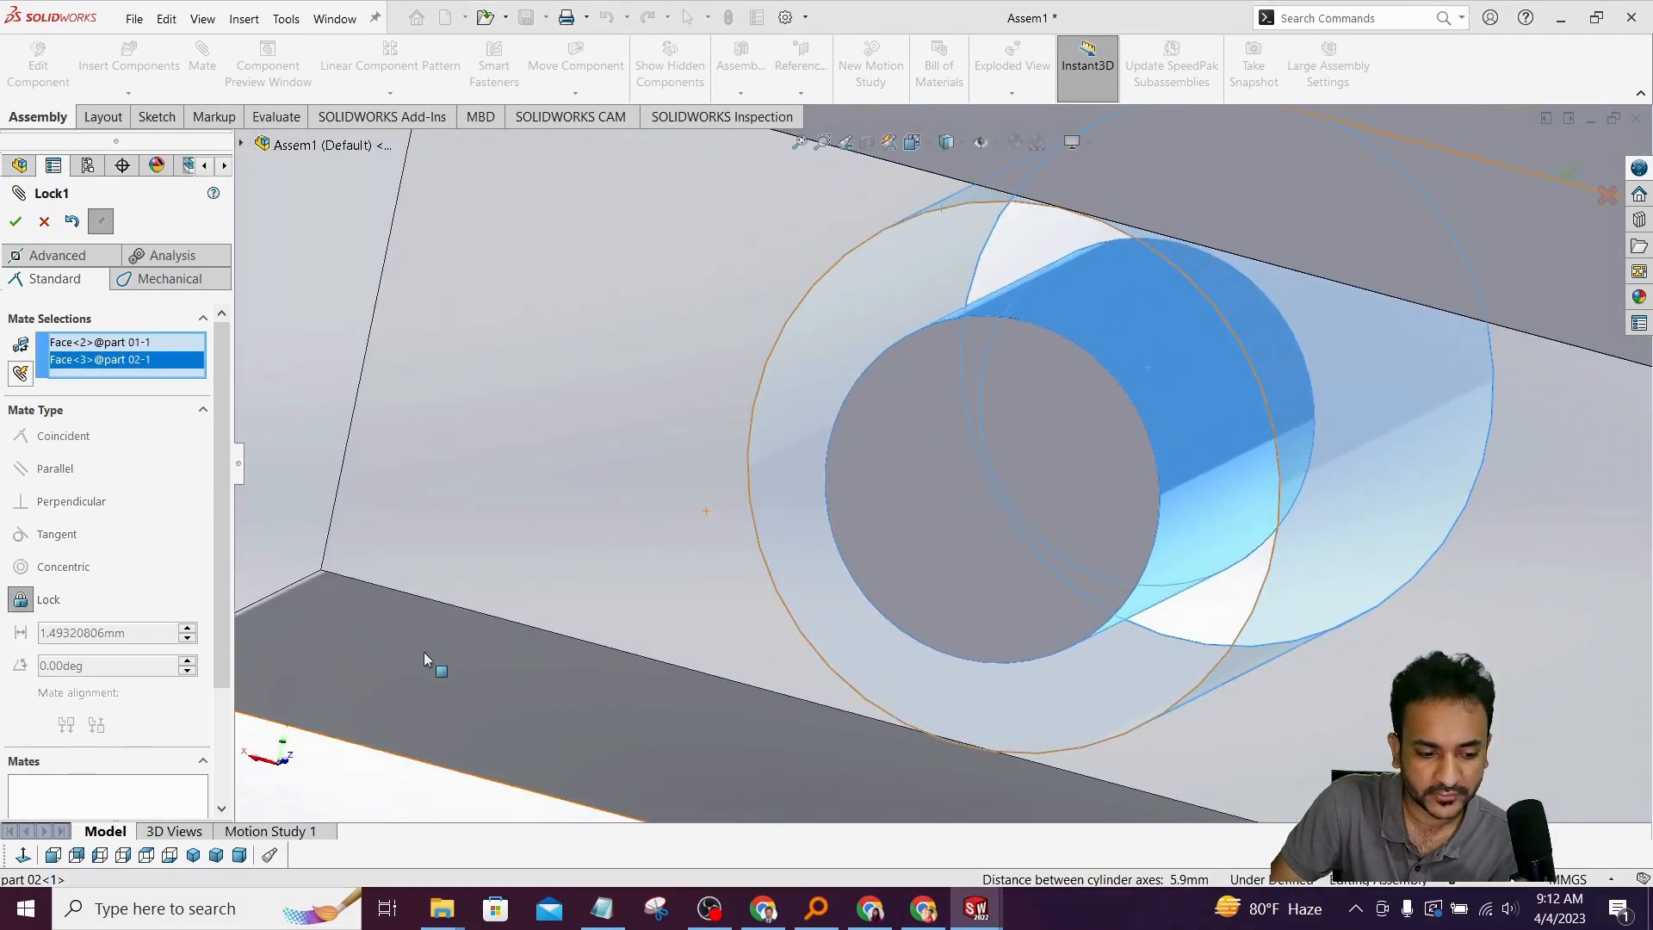
middle_drag(1152, 434, 1081, 443)
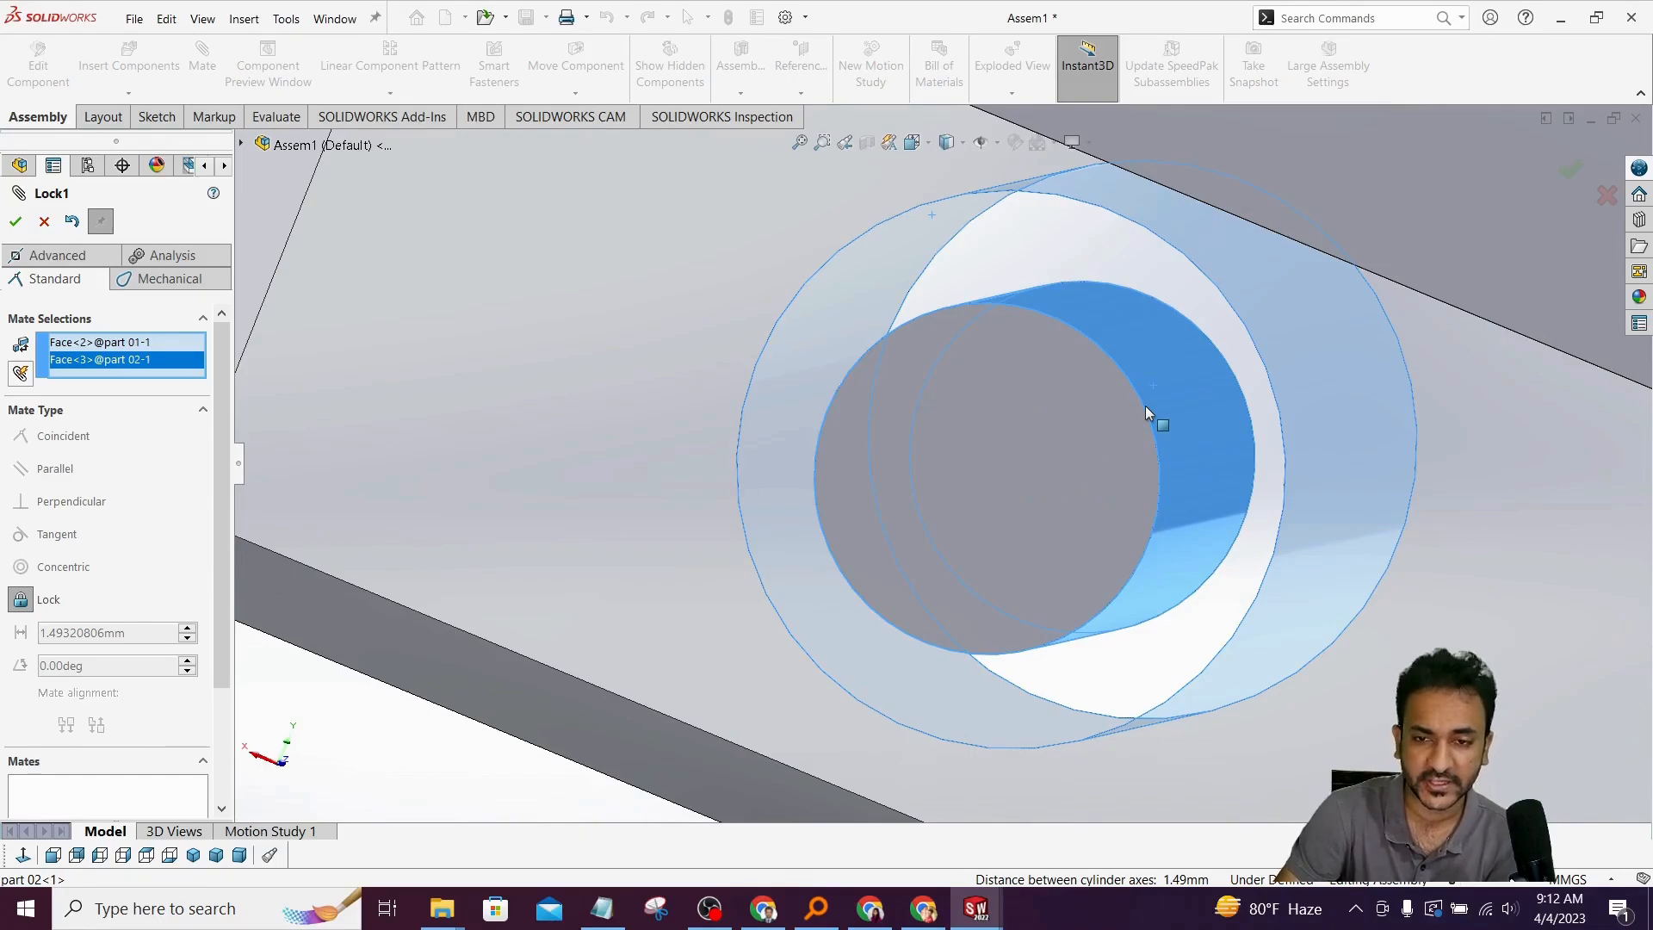
middle_drag(1208, 591, 1045, 520)
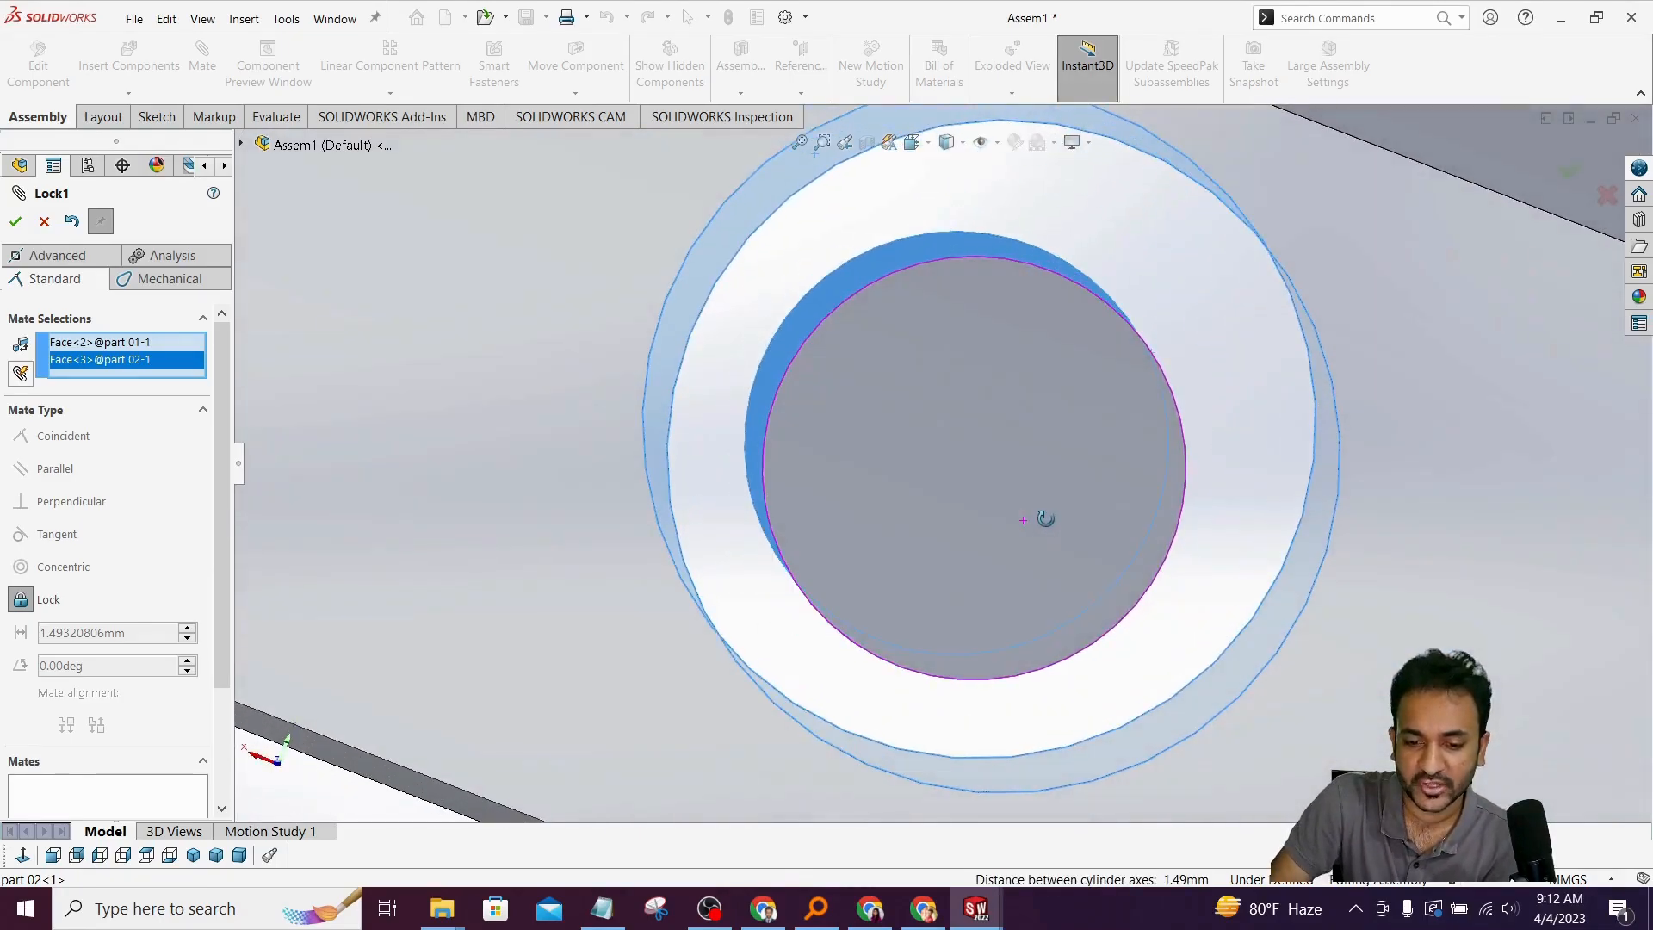
click(43, 227)
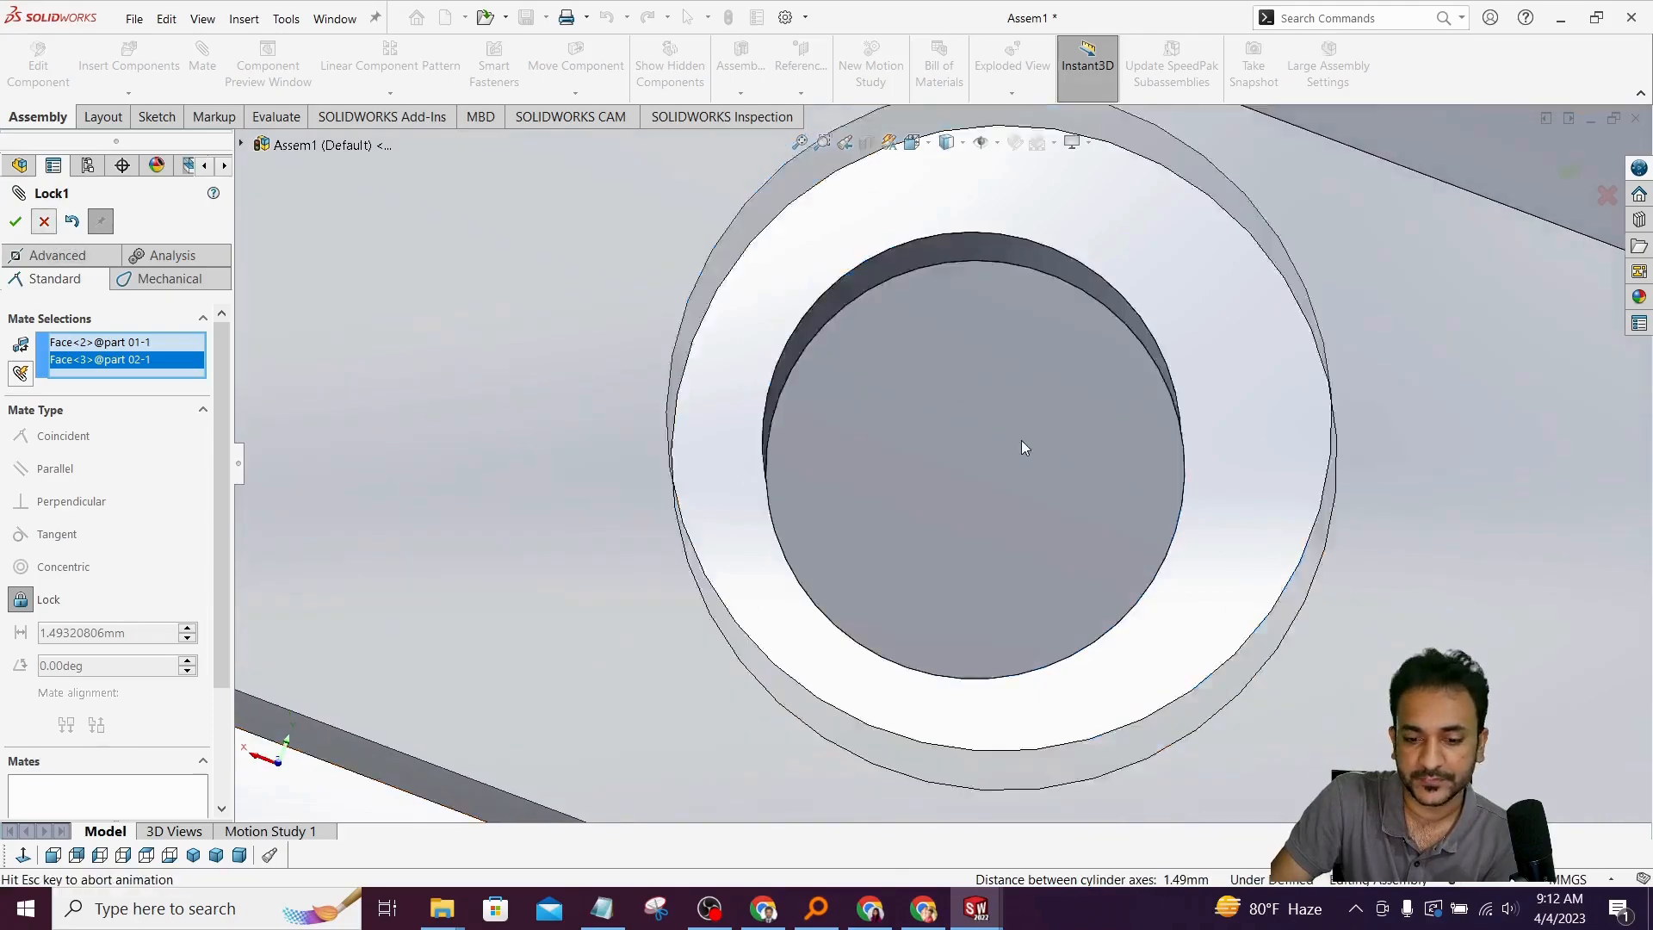
middle_drag(1022, 443, 1007, 402)
scroll(1008, 403, up, 2)
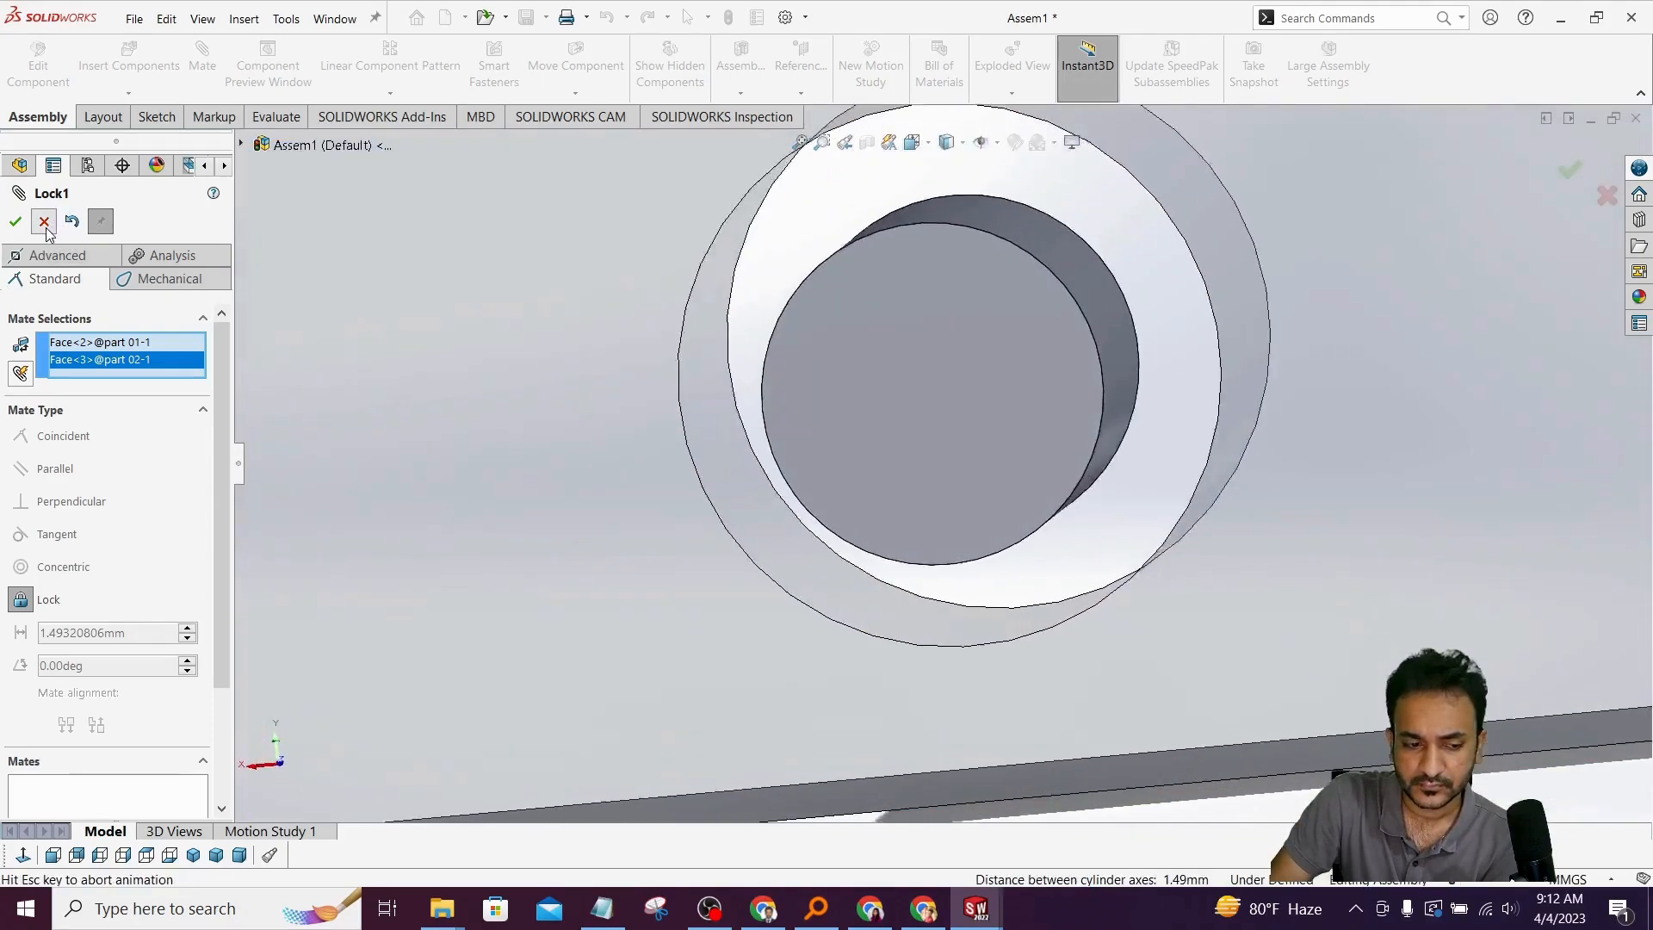
click(43, 227)
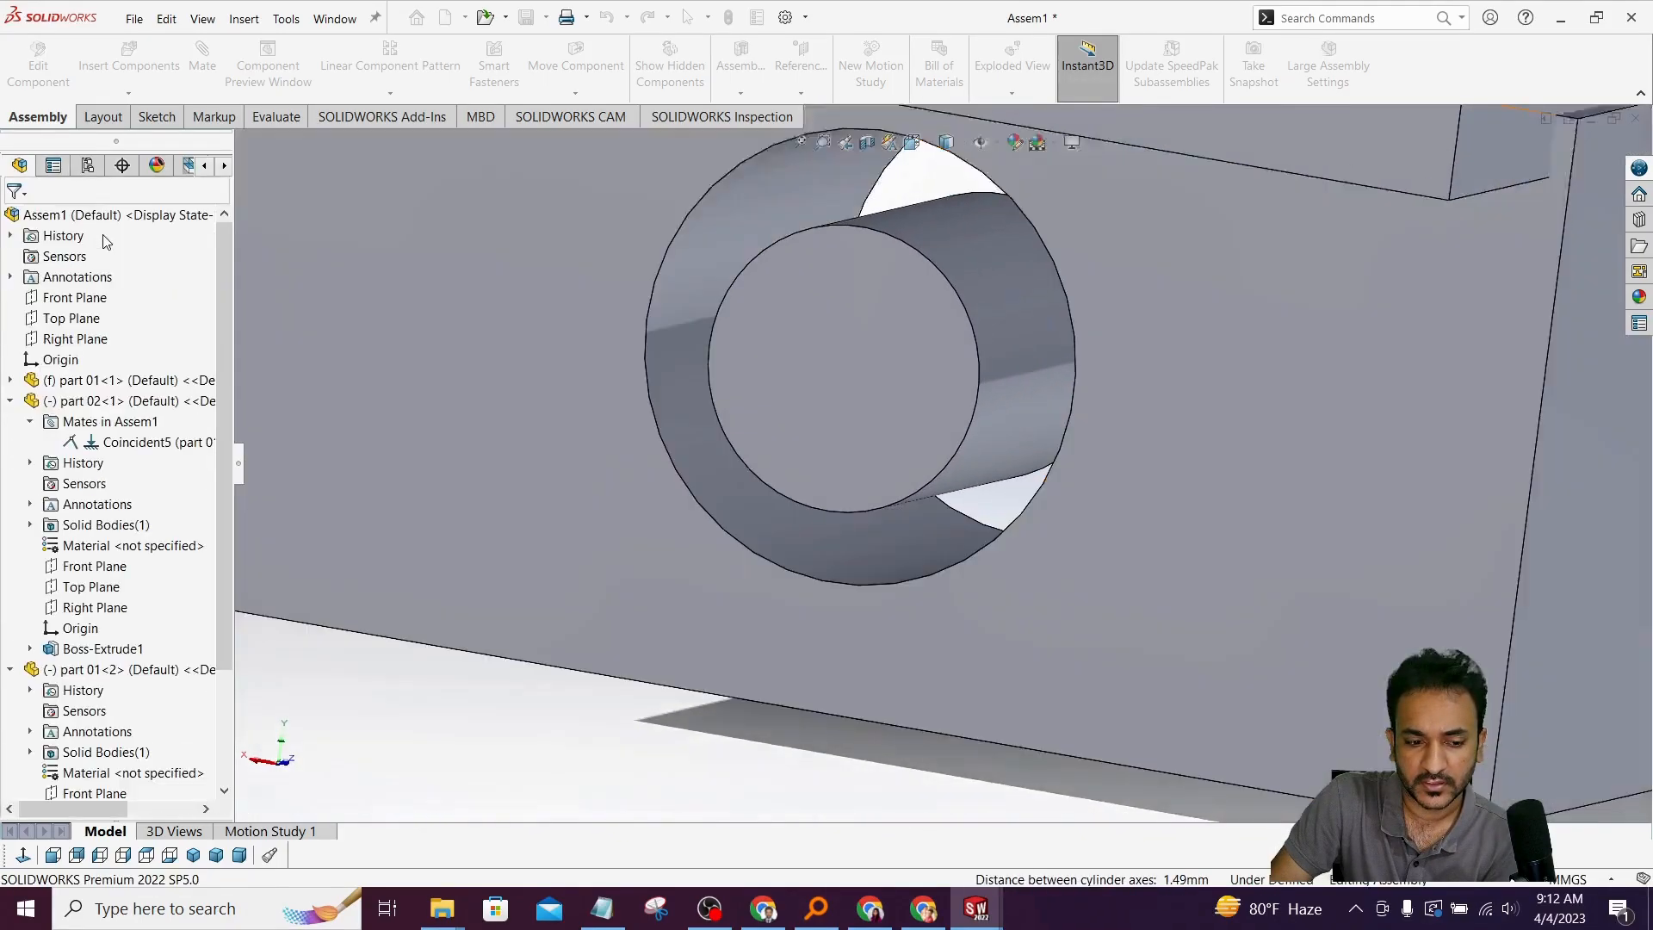
scroll(959, 555, up, 8)
scroll(861, 452, down, 5)
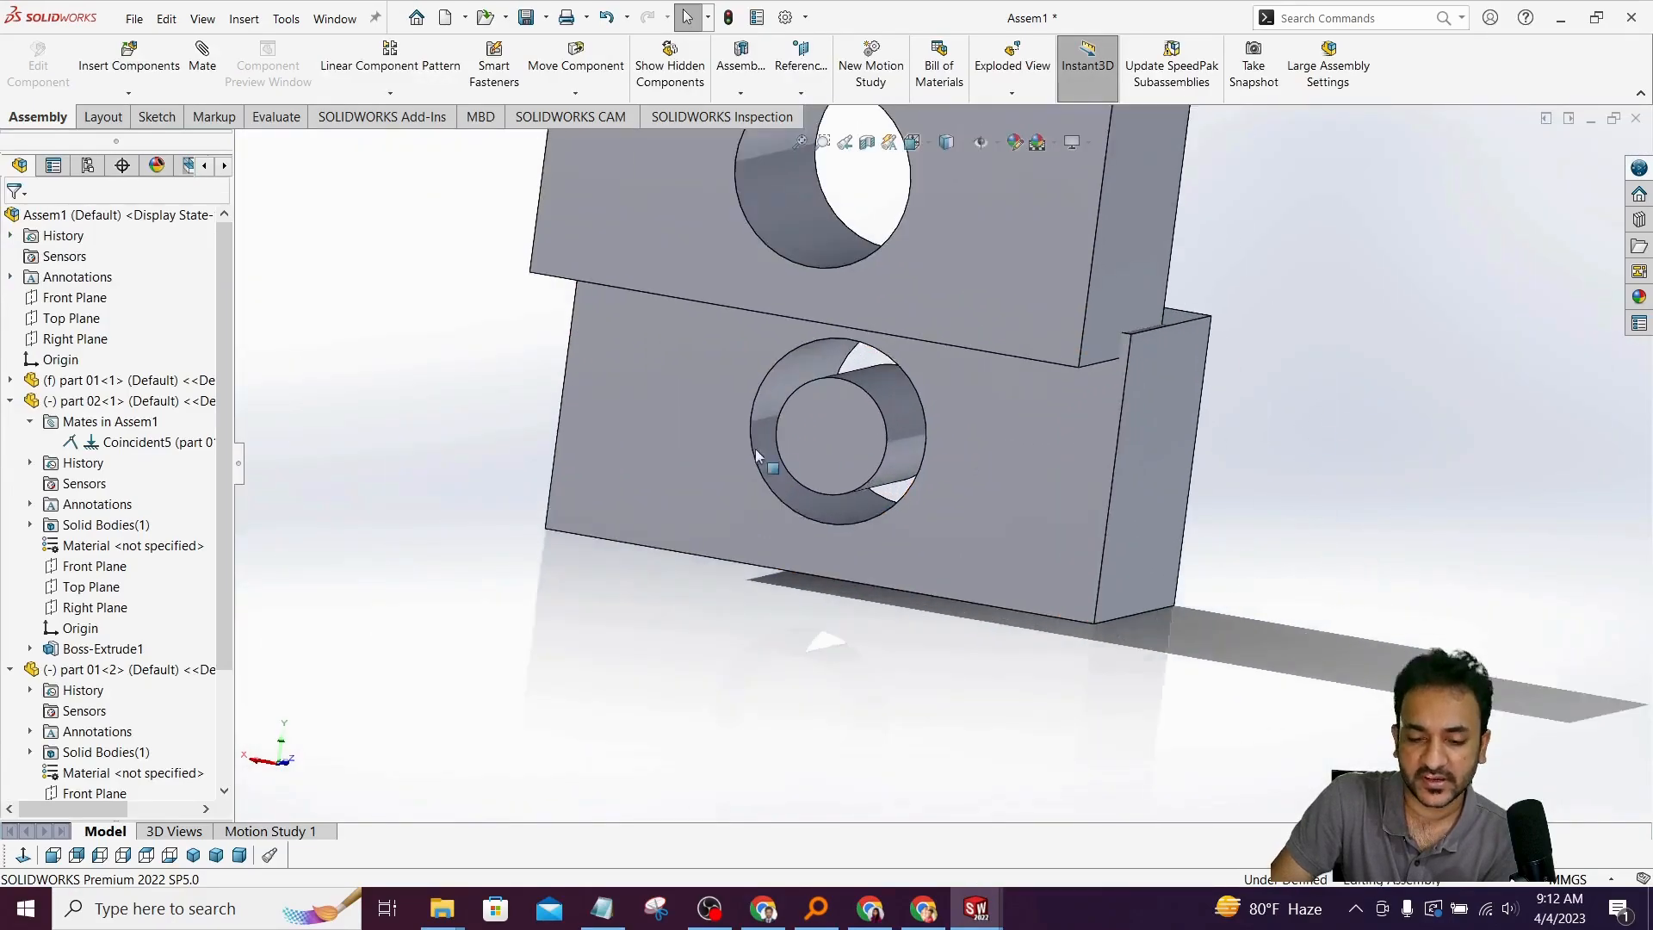